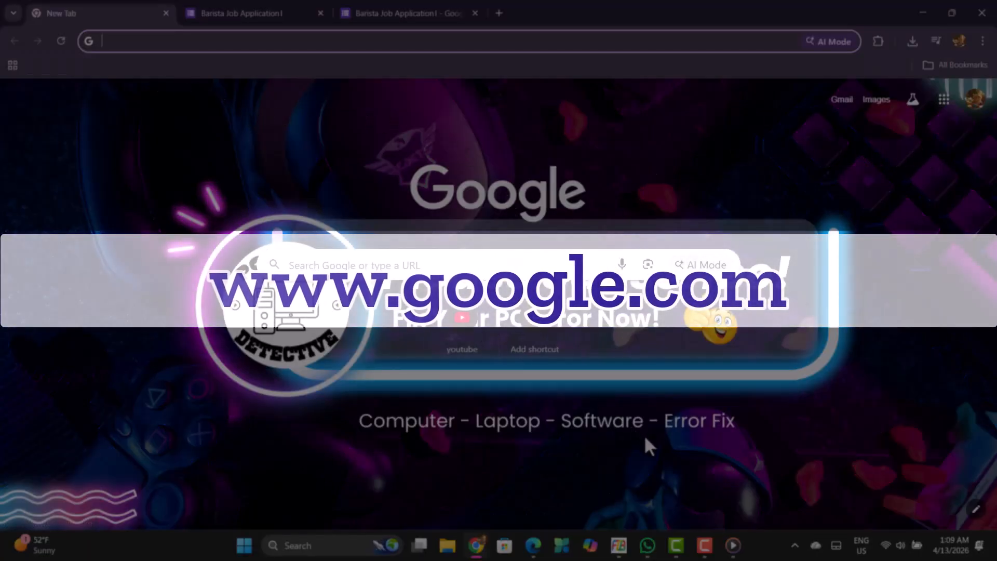
left_click(390, 268)
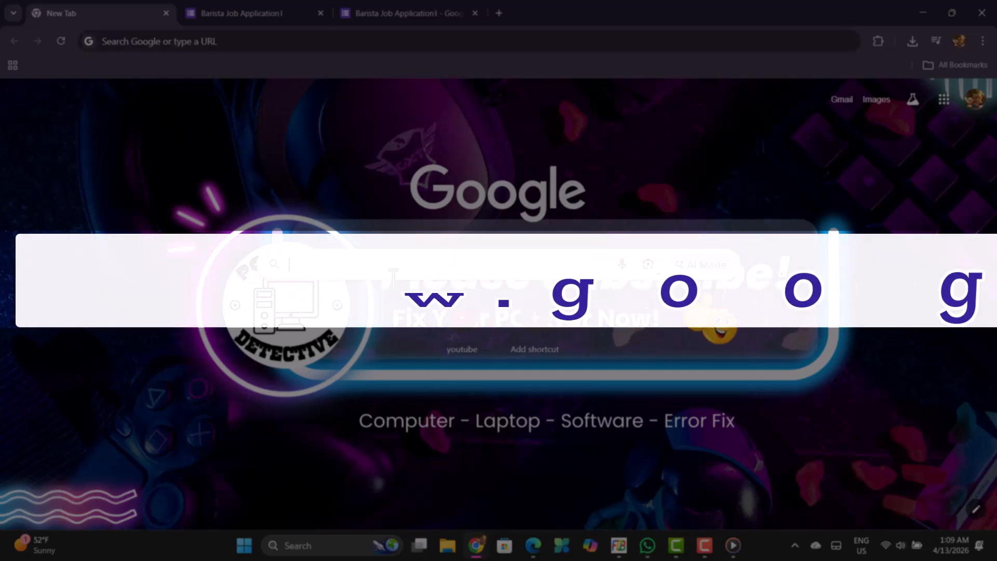
left_click(351, 163)
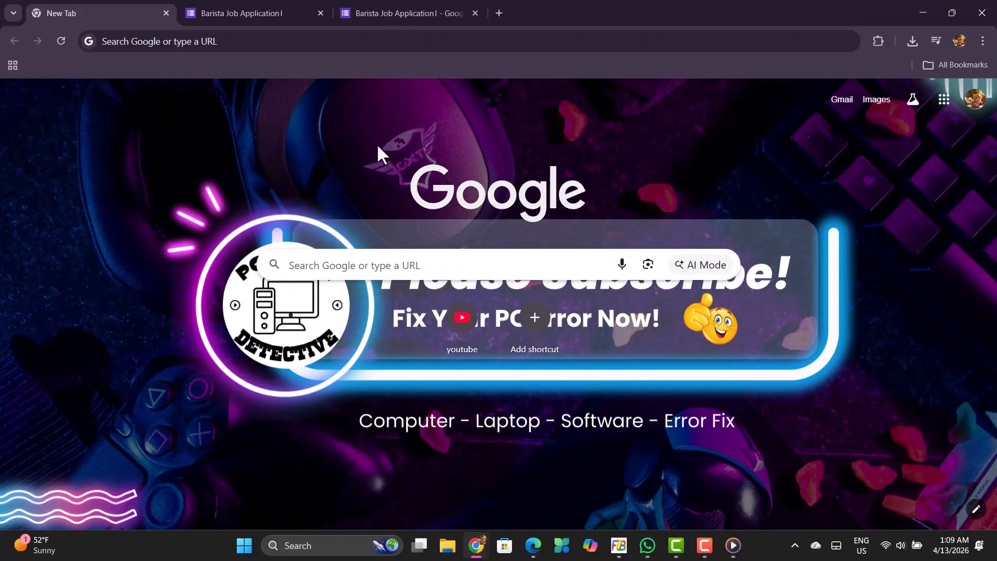
View the signed-in Google account's details from the Google home page and close them again.
left_click(983, 102)
left_click(976, 104)
left_click(985, 98)
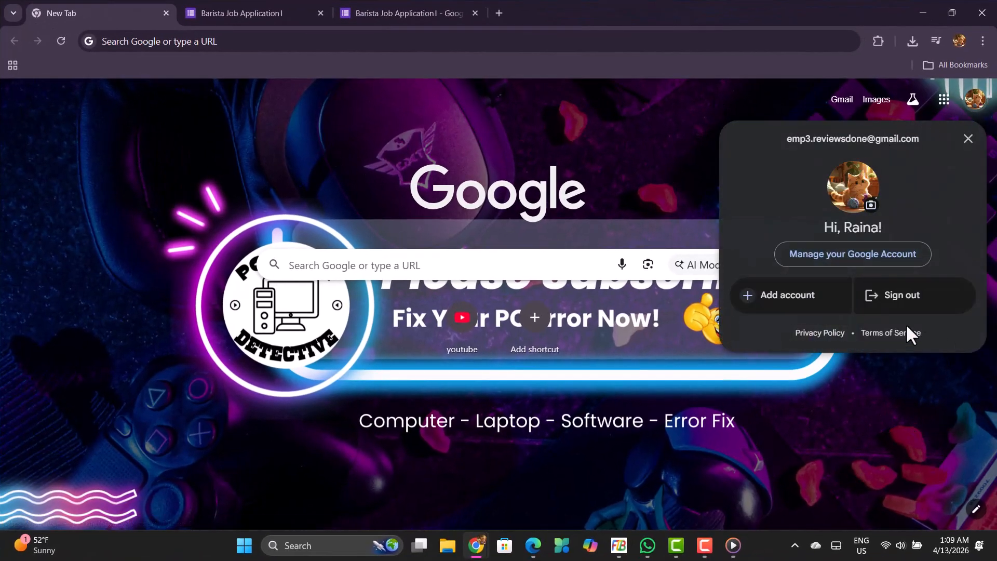
left_click(600, 133)
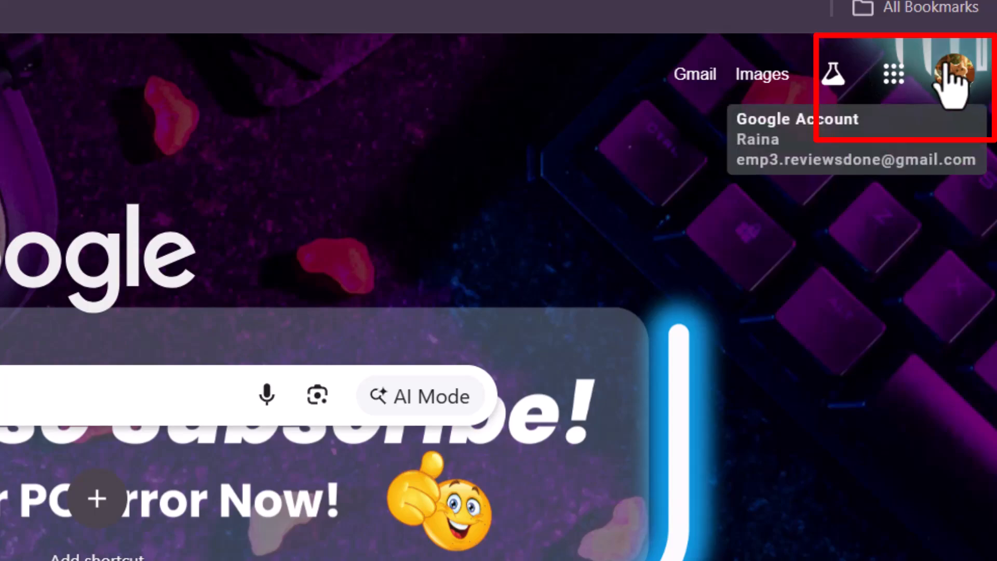
Open Google Forms from the list of Google apps.
left_click(892, 82)
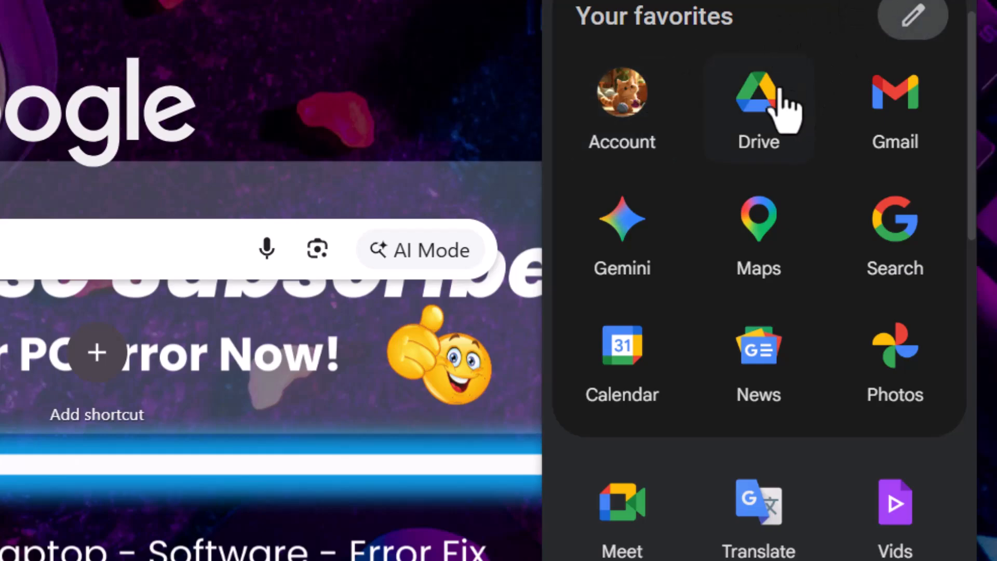
left_click(410, 2)
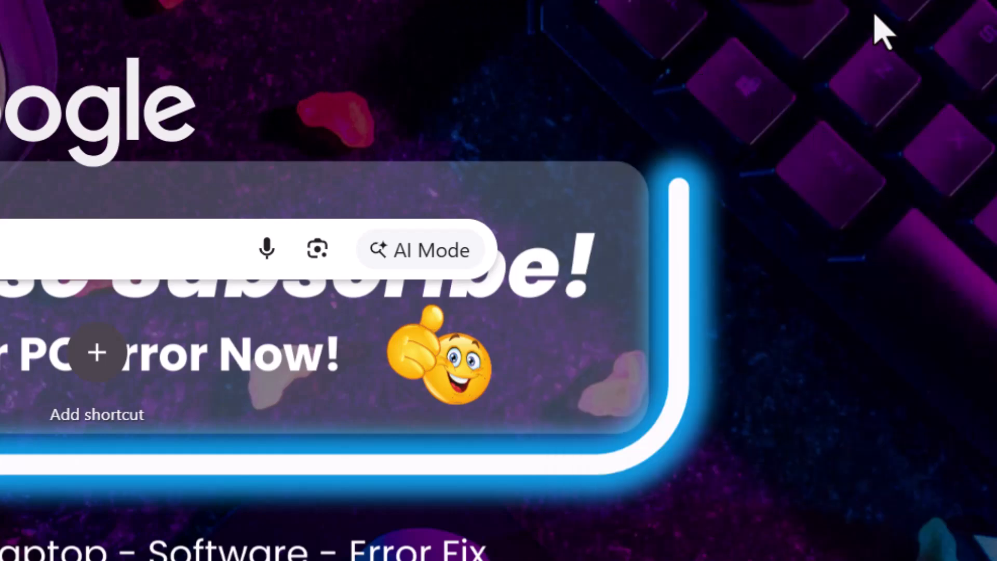
left_click(883, 2)
scroll(834, 255, "down", 7)
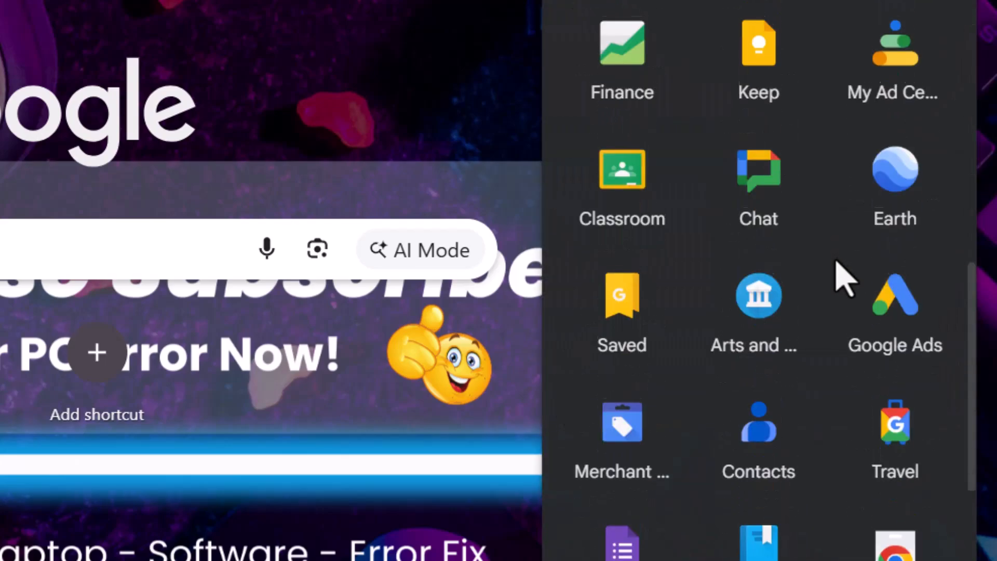
scroll(842, 277, "down", 5)
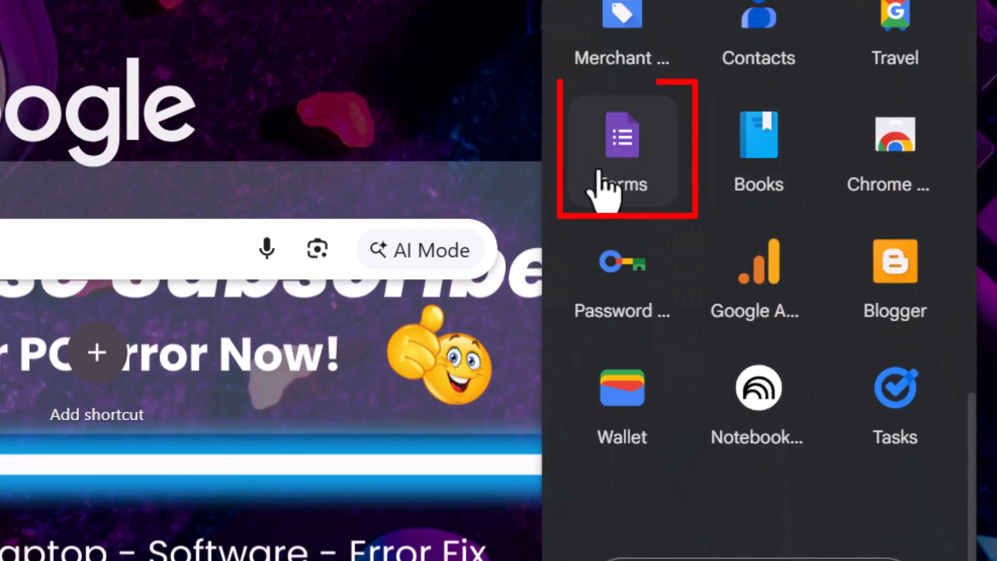
left_click(630, 184)
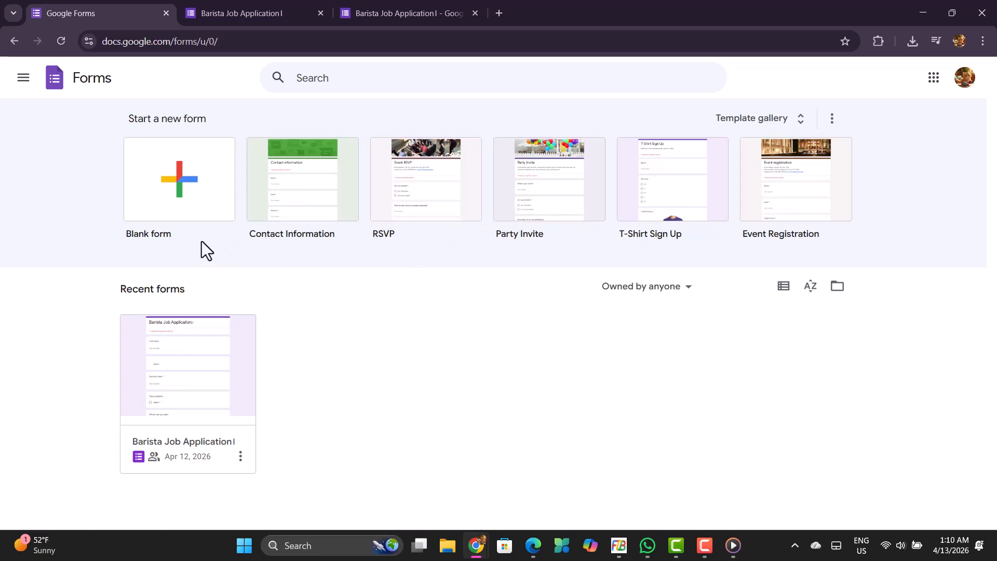
Create a blank form and dismiss the Gemini creation prompt.
left_click(179, 207)
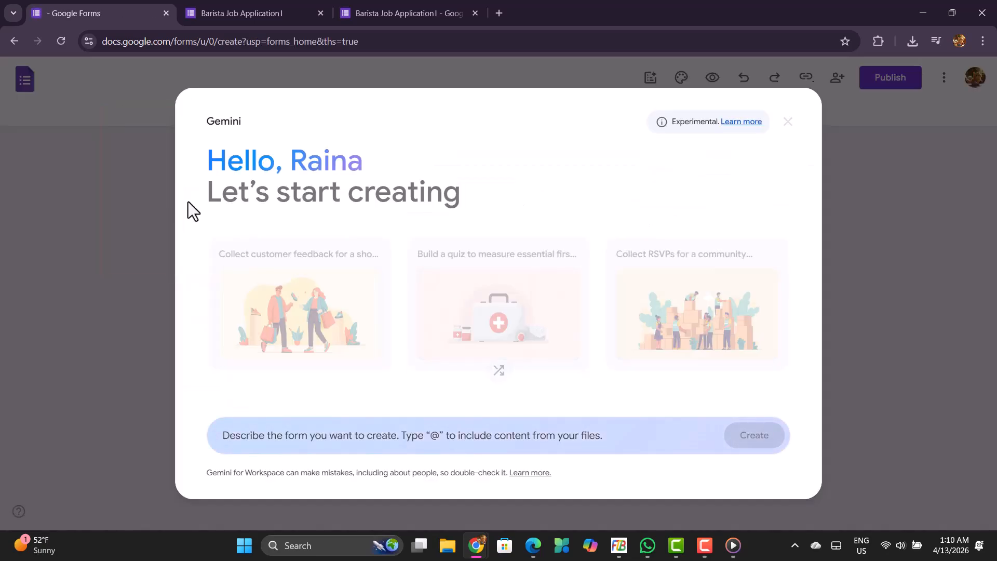
left_click(782, 121)
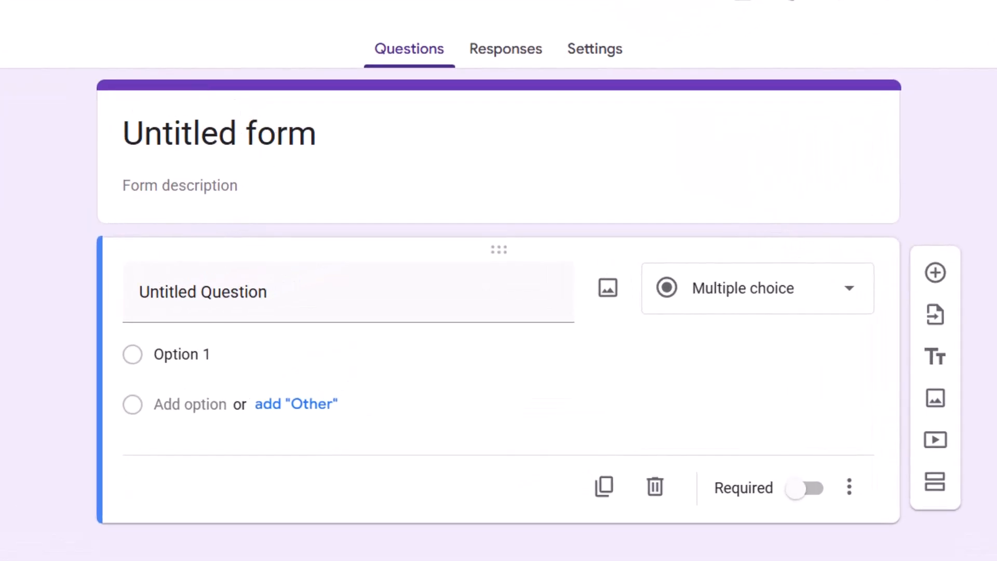
Replace the form's placeholder title with "Barista Job Application 2026".
left_click(227, 147)
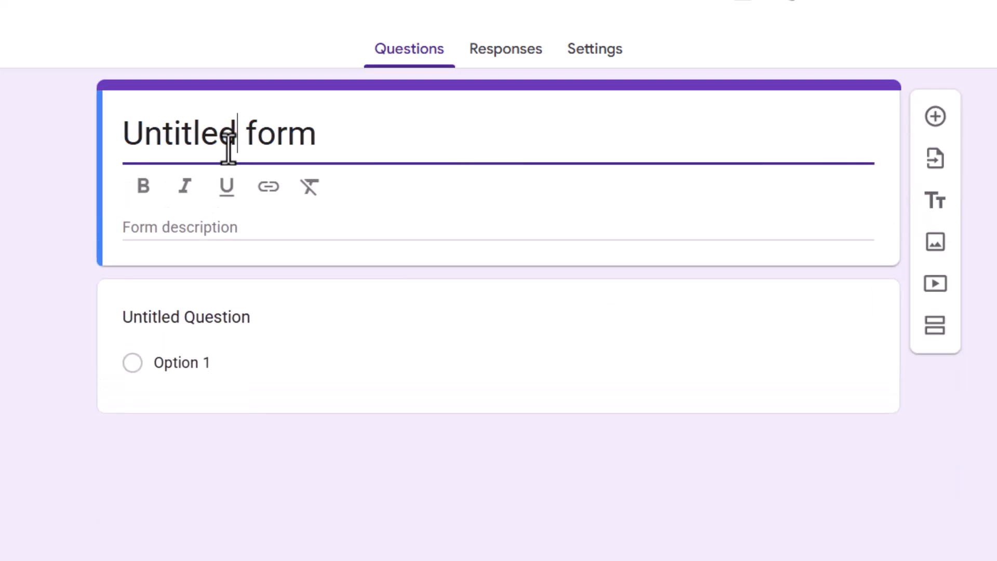
triple_click(229, 150)
type("Ba")
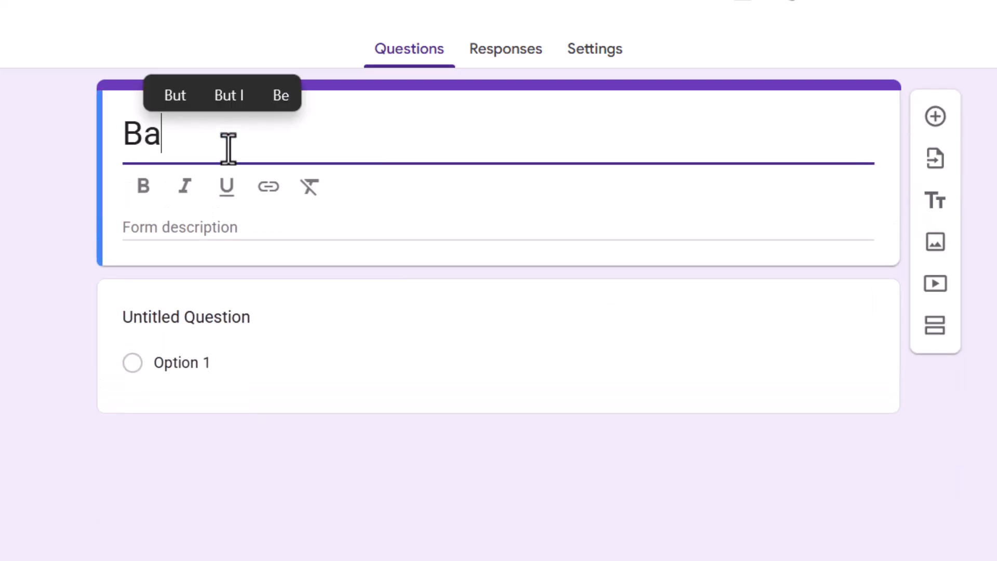
type("rist")
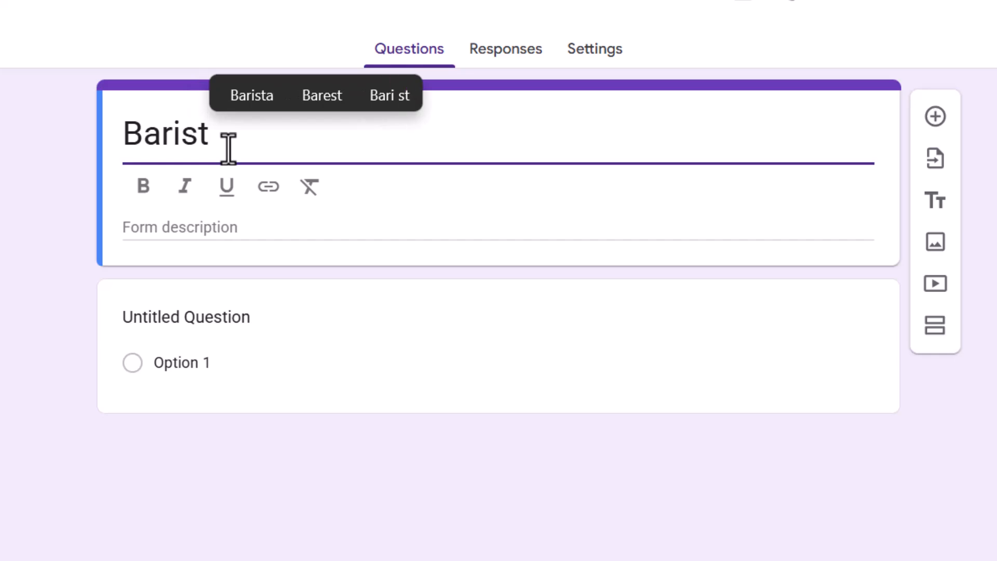
type("a J")
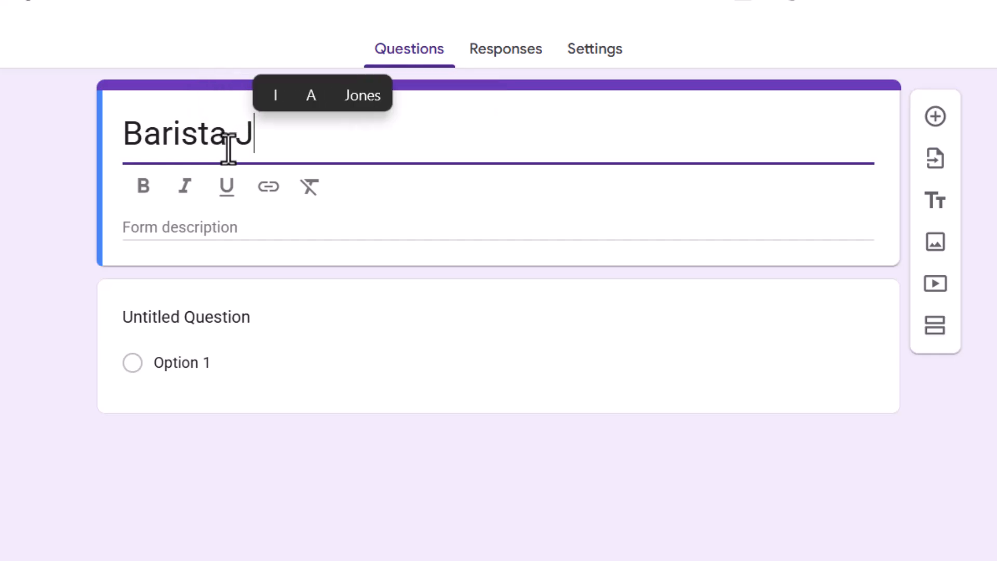
type("ob A")
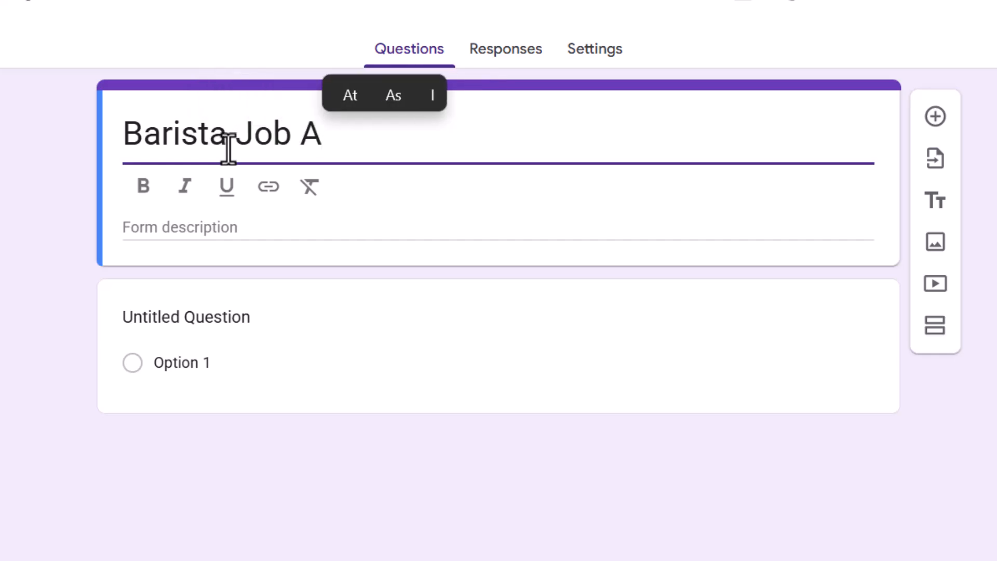
type("pplicatio")
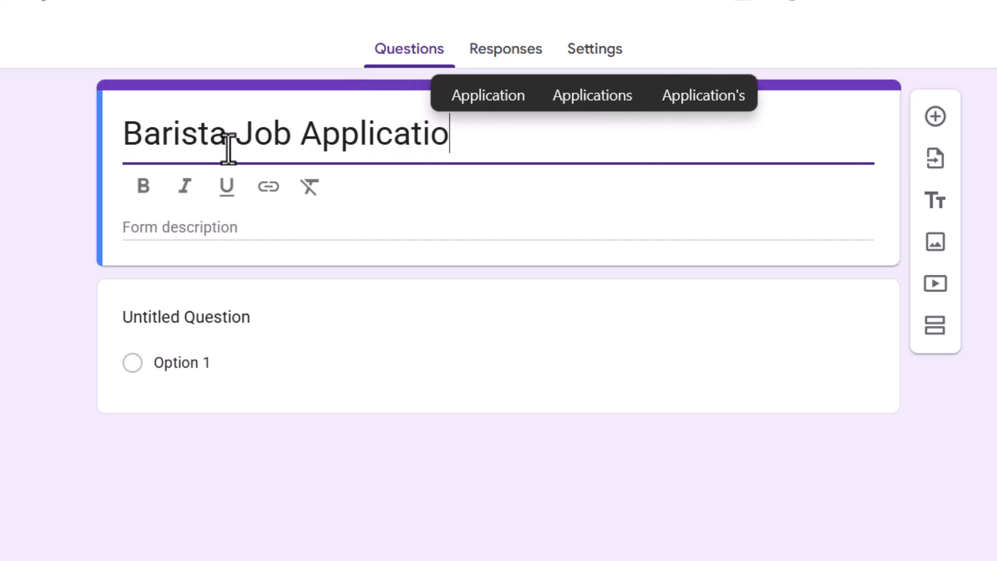
type("n 2026")
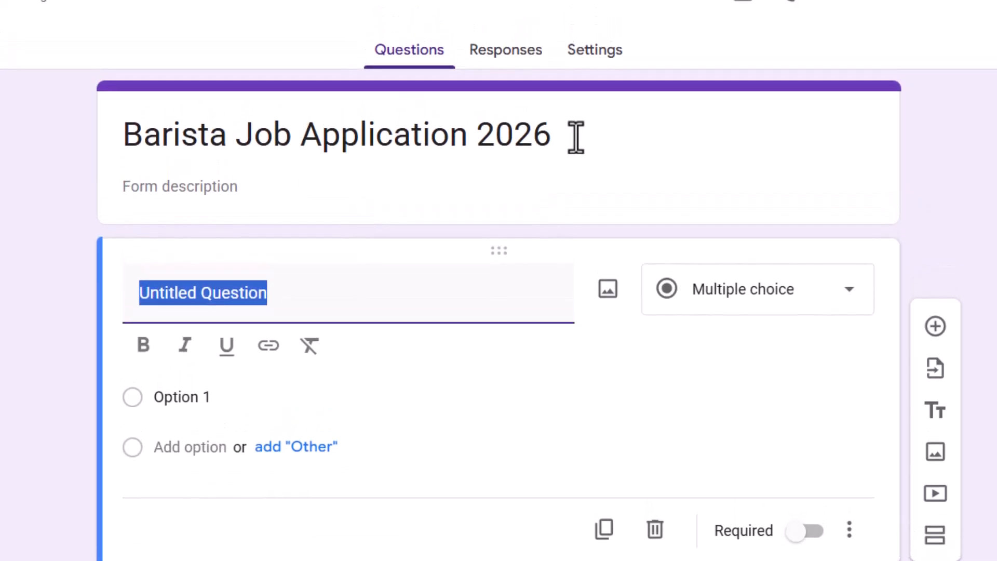
Apply the form's title as the document name and shorten the form heading to "Barista Job Application".
left_click_drag(576, 138, 90, 133)
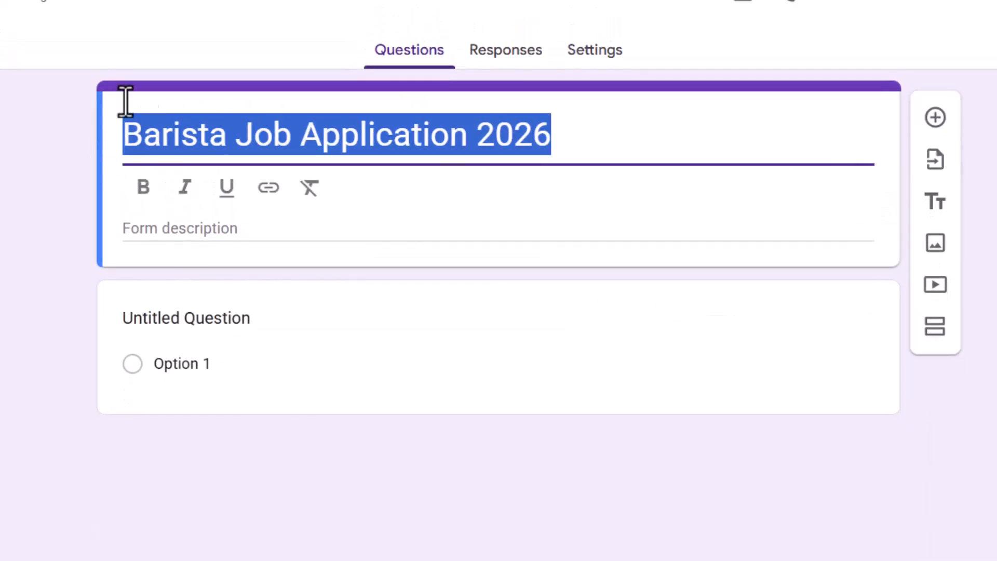
left_click(2, 2)
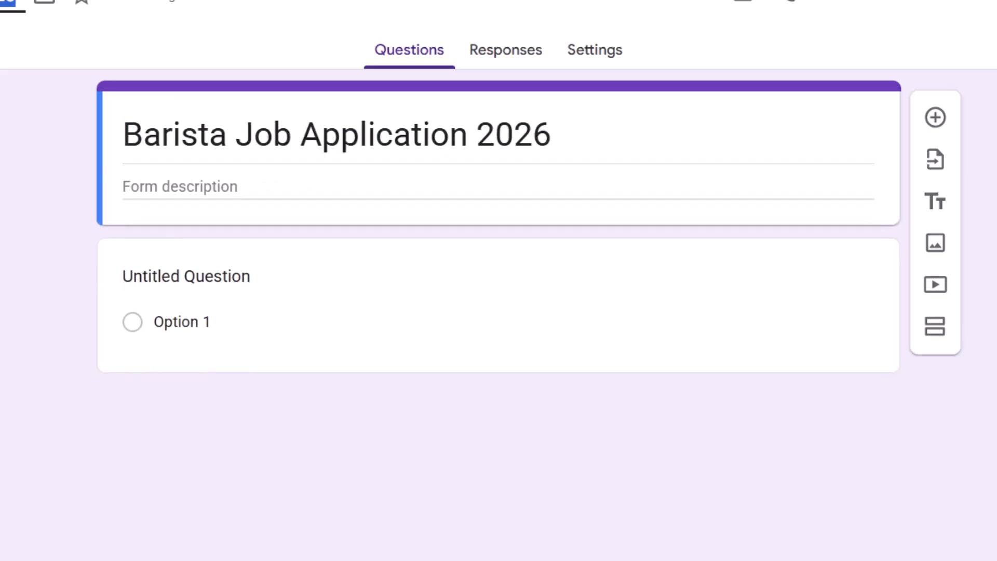
left_click(625, 125)
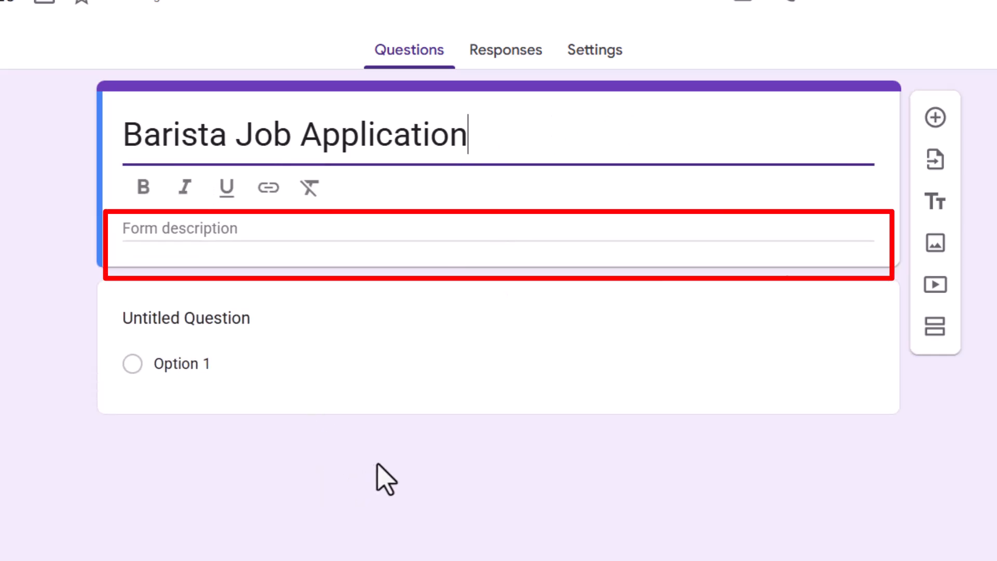
Enter "We are hiring a barsita" as the form description.
left_click(179, 230)
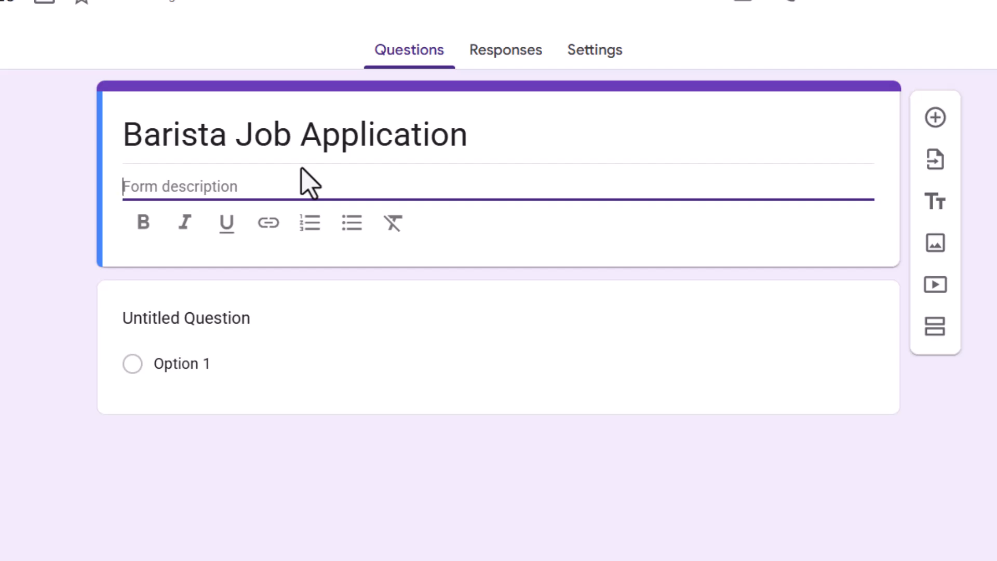
type("We are")
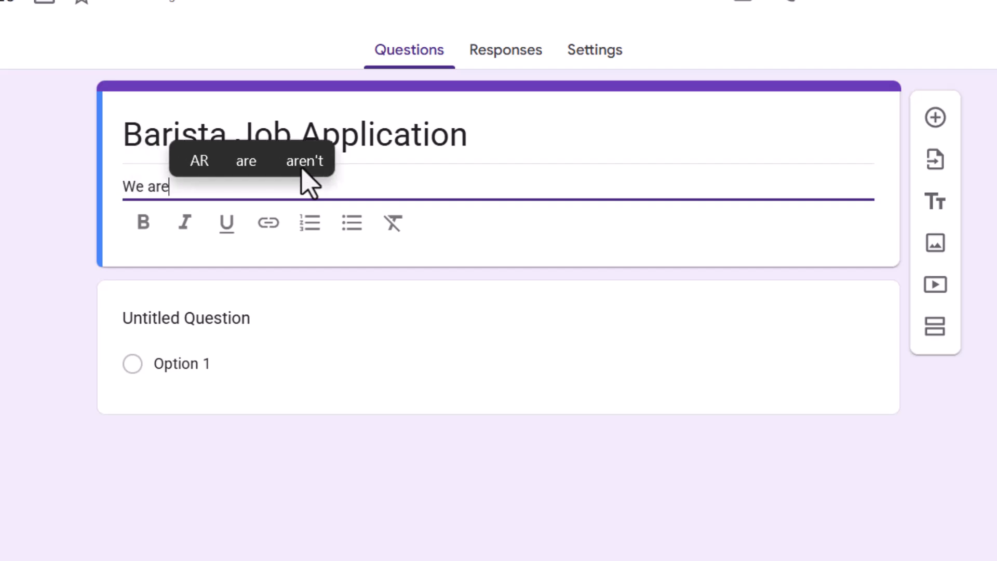
type(" hiring ")
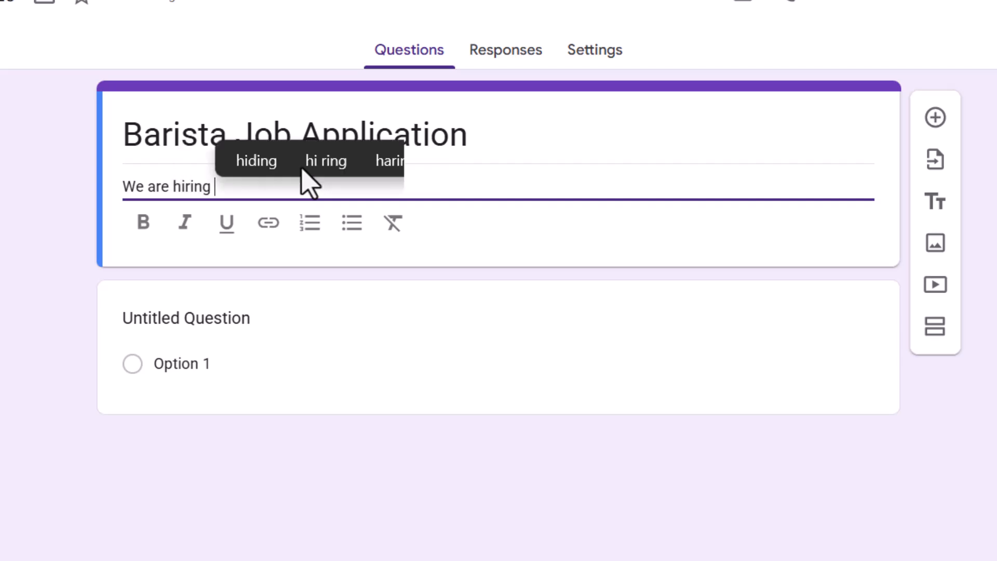
type("a barsita")
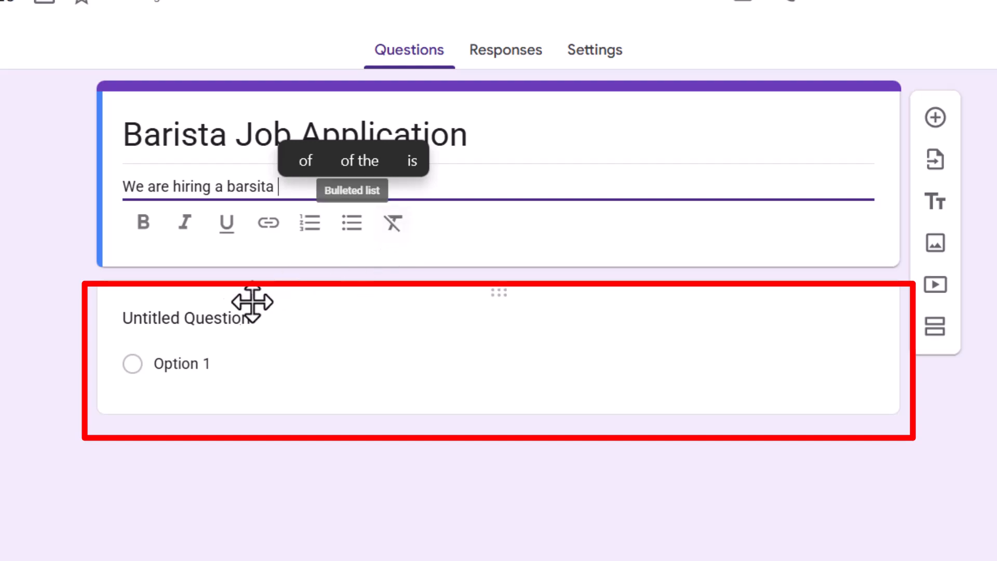
Title the first question "First name" and set its answer type to Short answer.
left_click(164, 318)
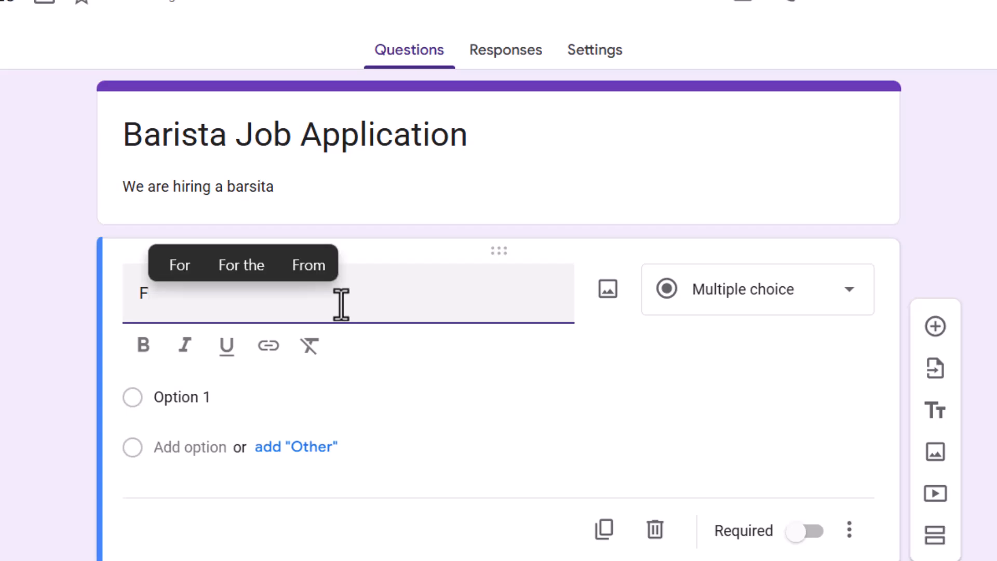
type("st")
key("BackSpace")
key("BackSpace")
type("rst name")
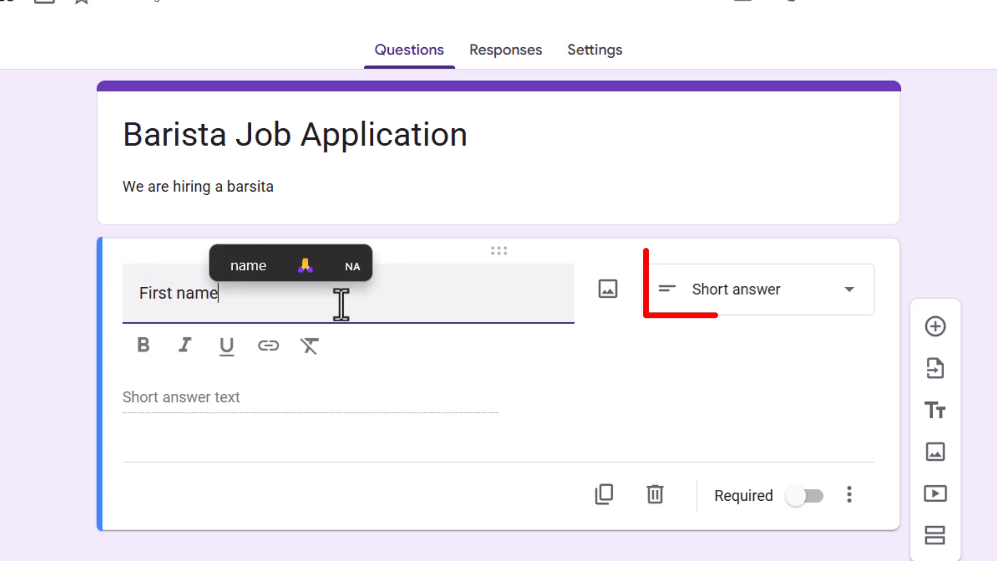
left_click(625, 420)
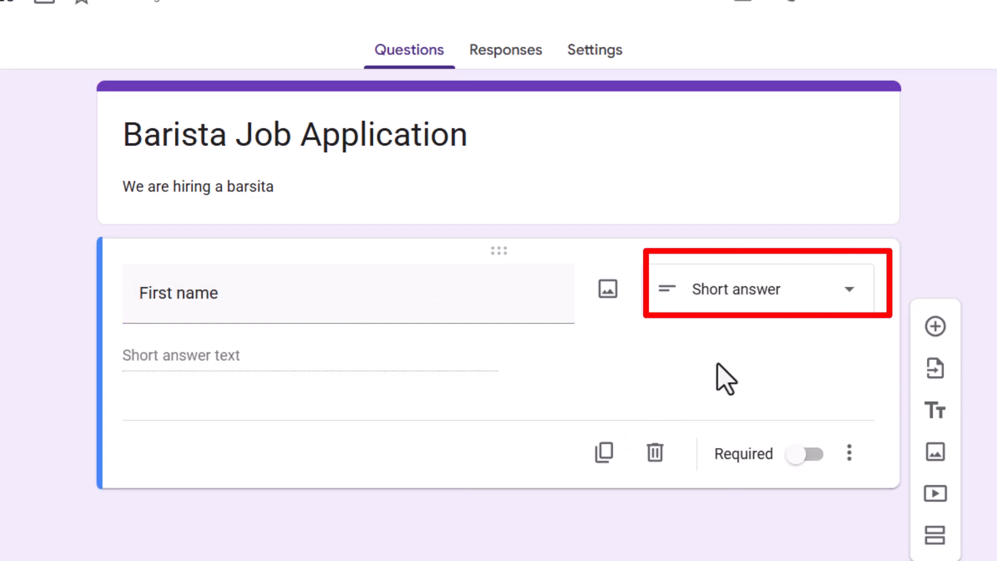
left_click(762, 312)
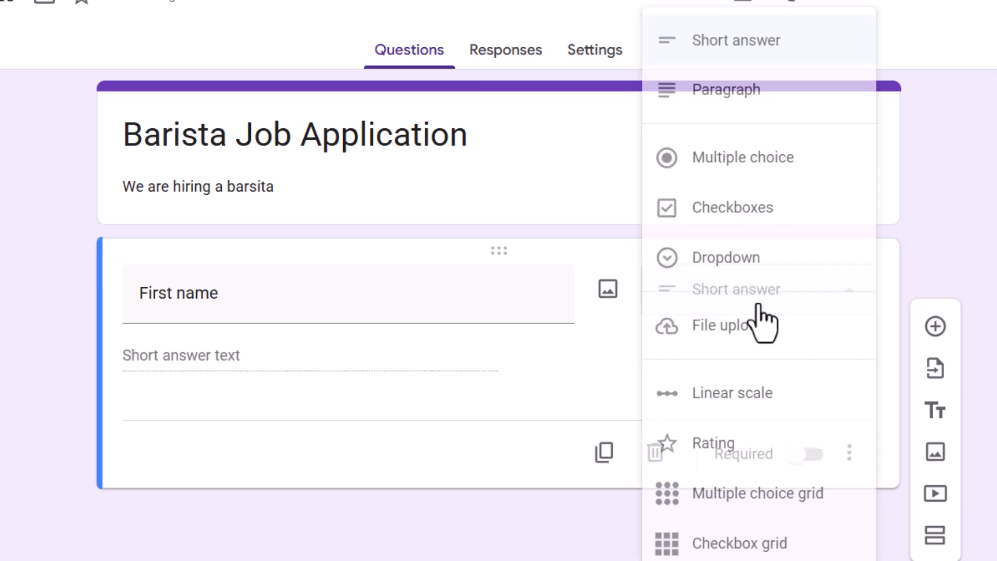
left_click(767, 52)
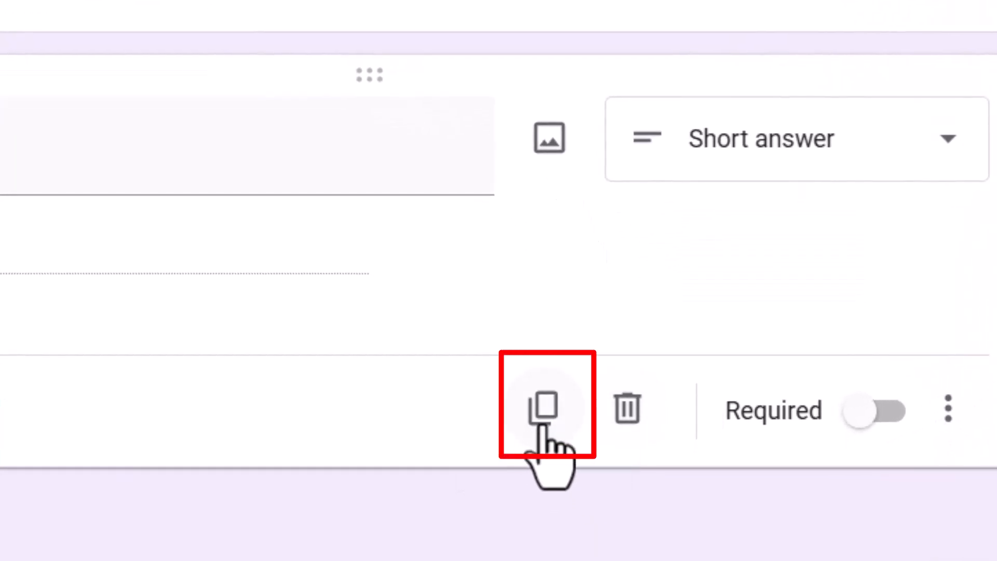
Duplicate the "First name" question and retitle the copy "Last name".
left_click(541, 423)
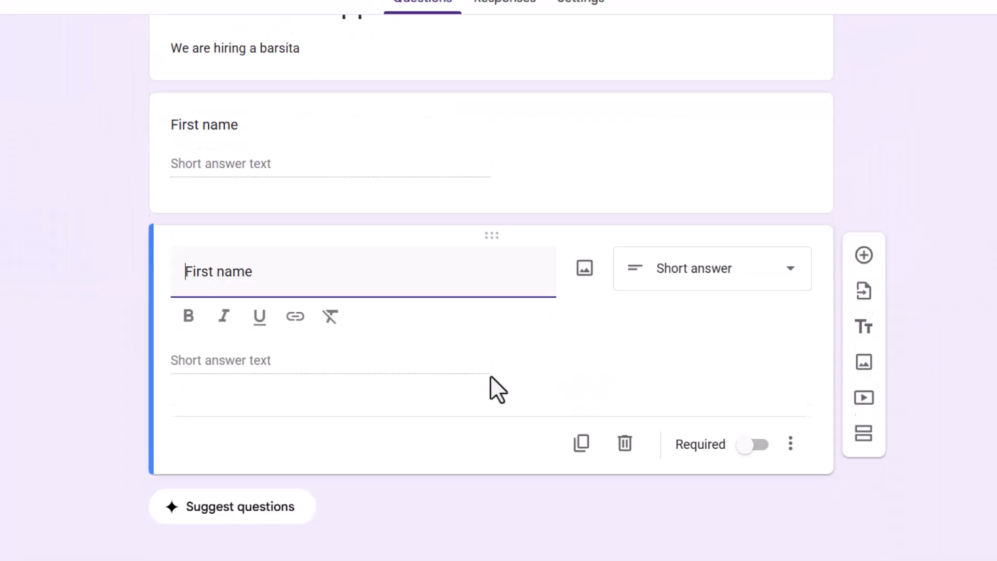
scroll(490, 375, "down", 1)
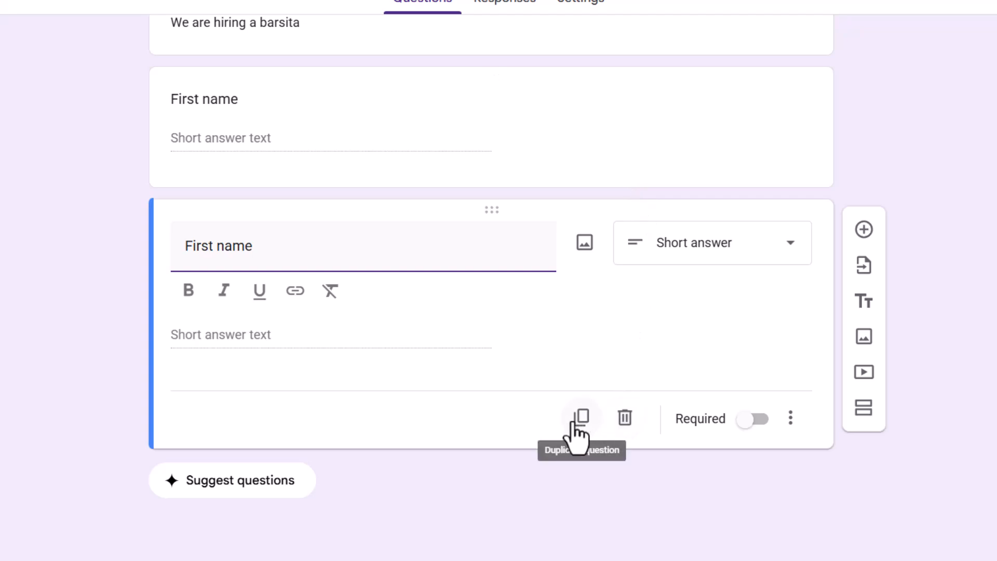
left_click(211, 246)
key("BackSpace")
key("BackSpace")
key("BackSpace")
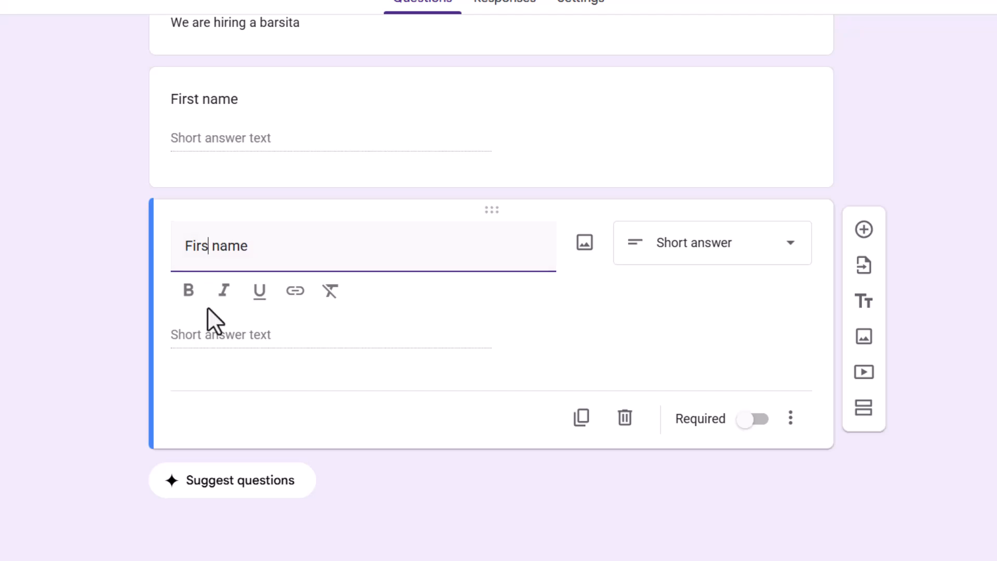
key("BackSpace")
key("BackSpace")
type("Las")
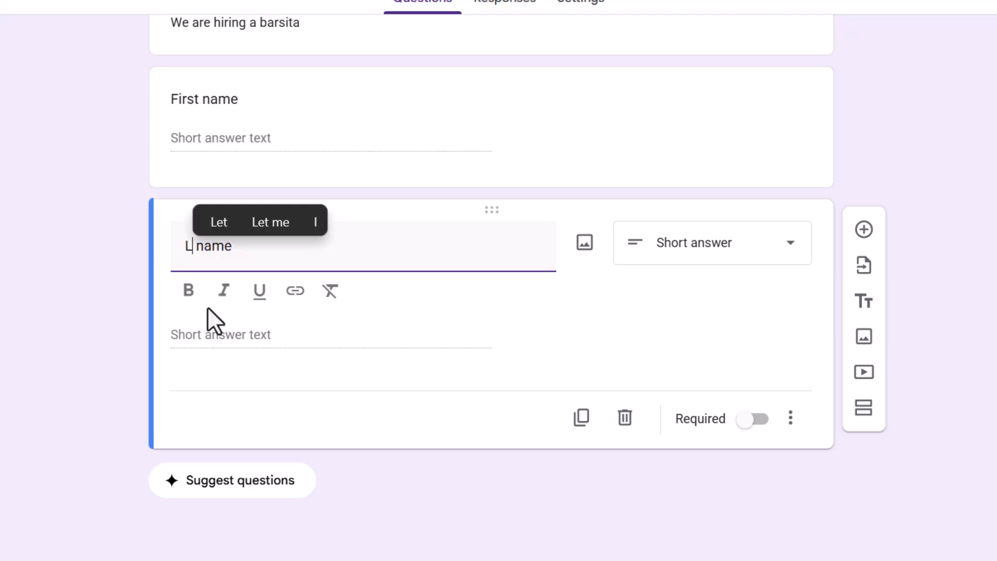
type("t")
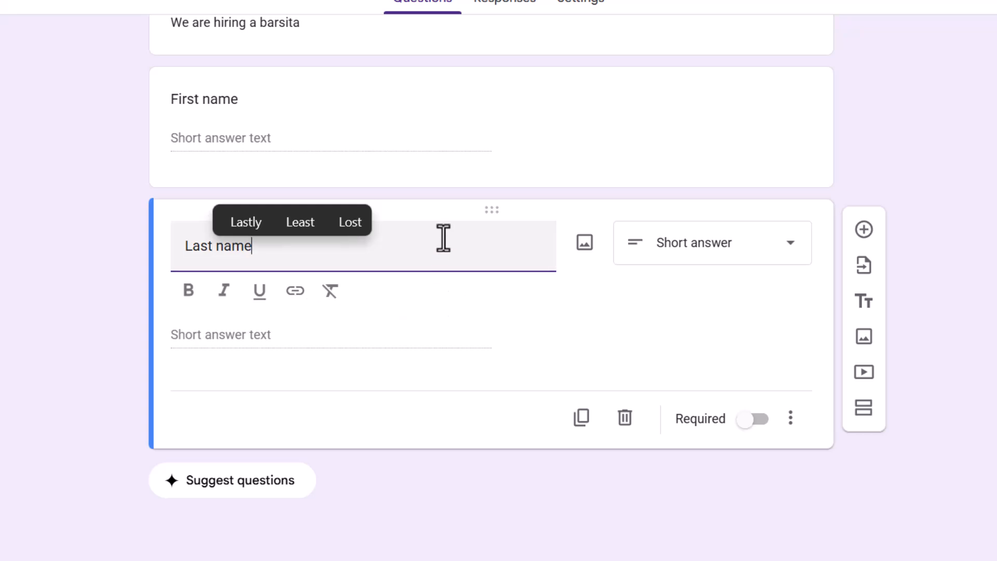
Make both the "First name" and "Last name" questions required.
left_click(383, 337)
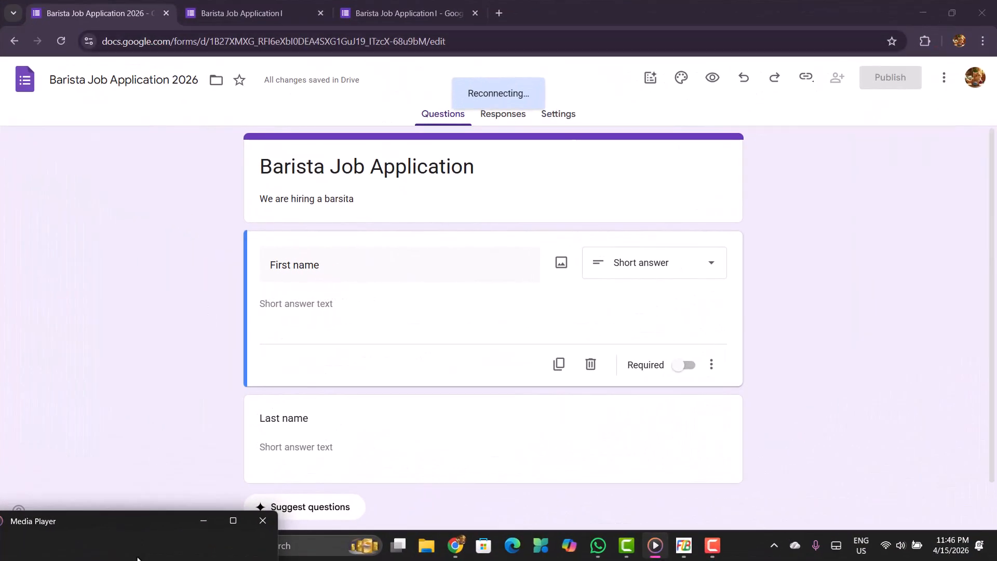
left_click(203, 521)
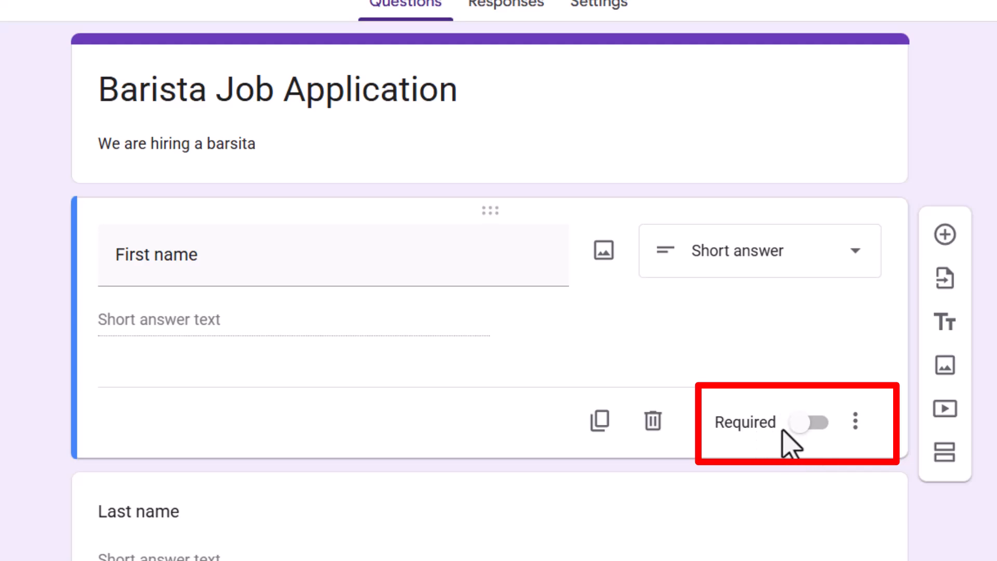
left_click(814, 437)
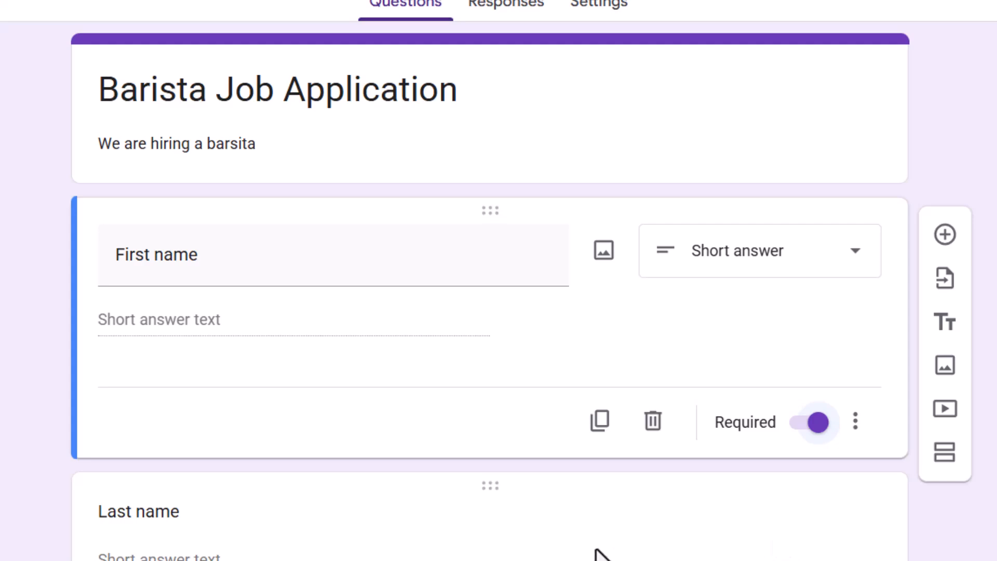
left_click(344, 525)
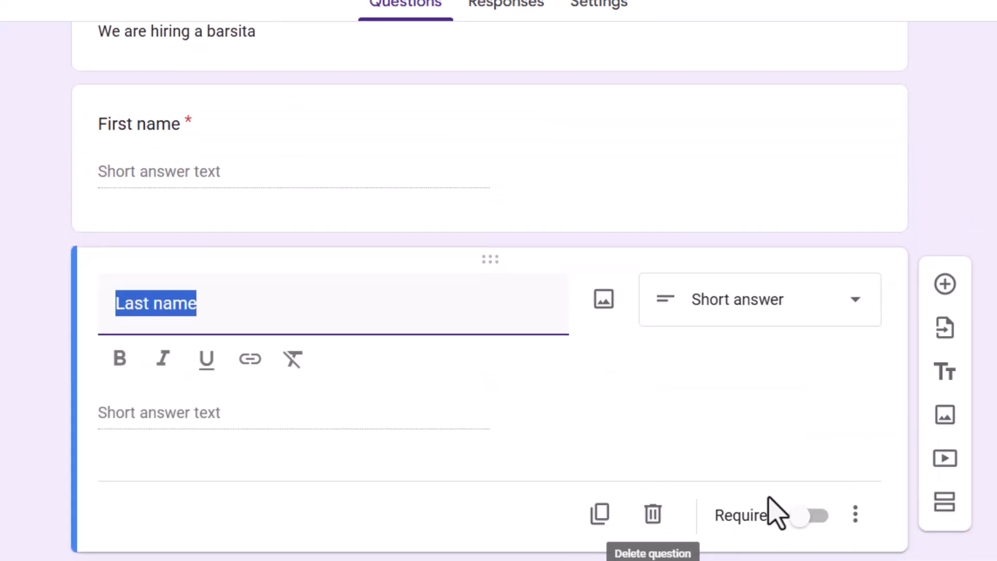
left_click(810, 516)
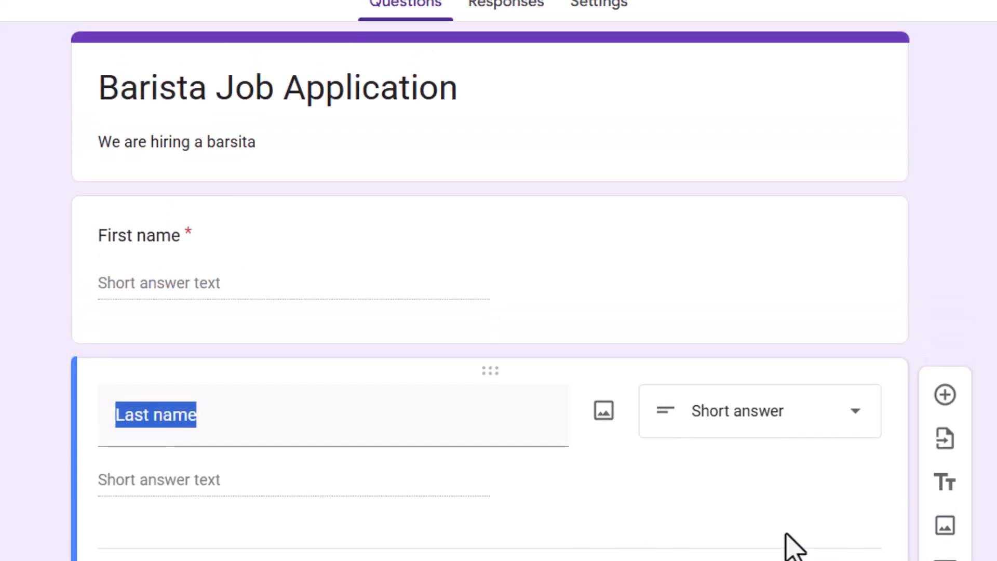
left_click(207, 240)
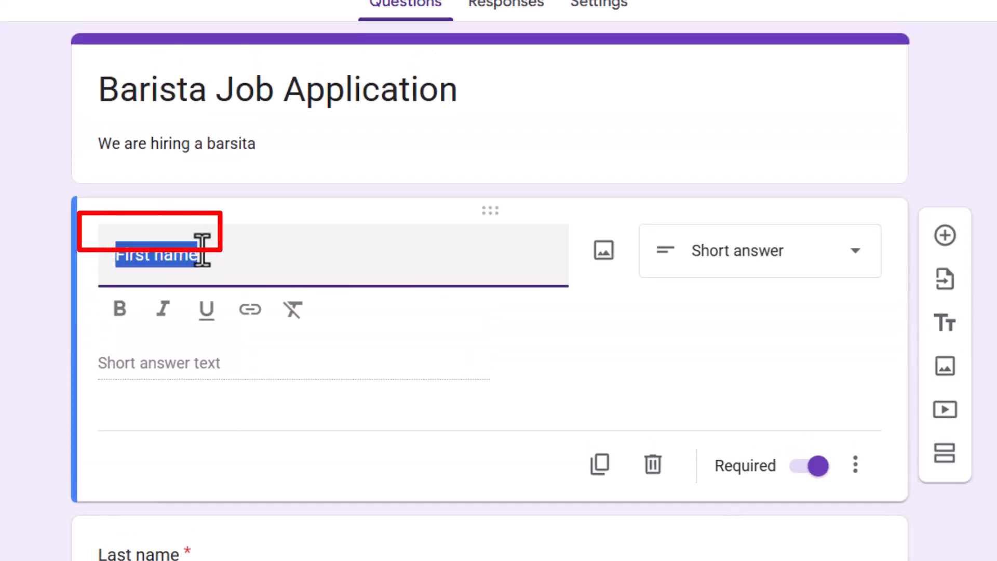
left_click(188, 555)
left_click(813, 545)
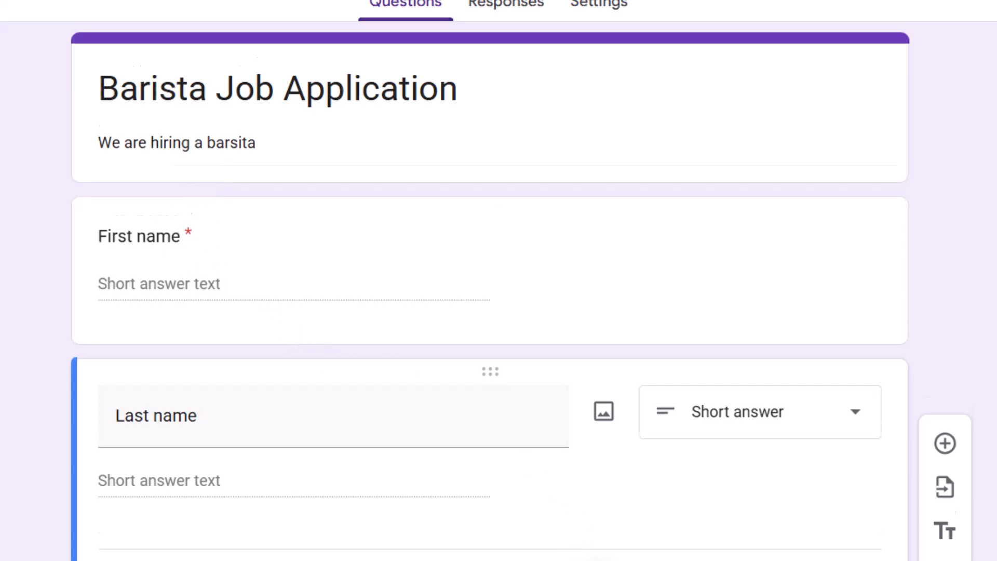
Add a multiple choice question titled "Years of experience" below the "Last name" question.
scroll(488, 311, "down", 1)
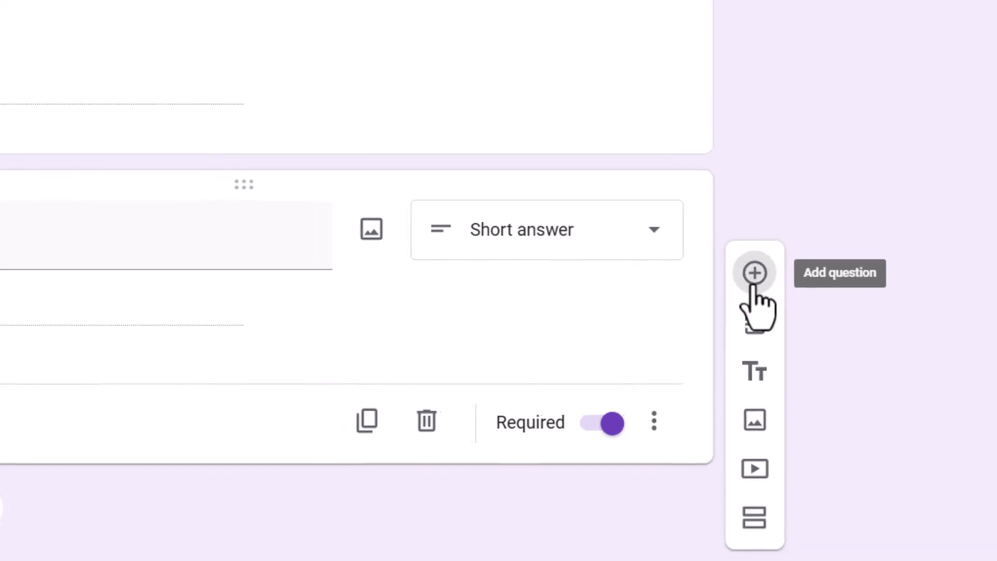
left_click(736, 271)
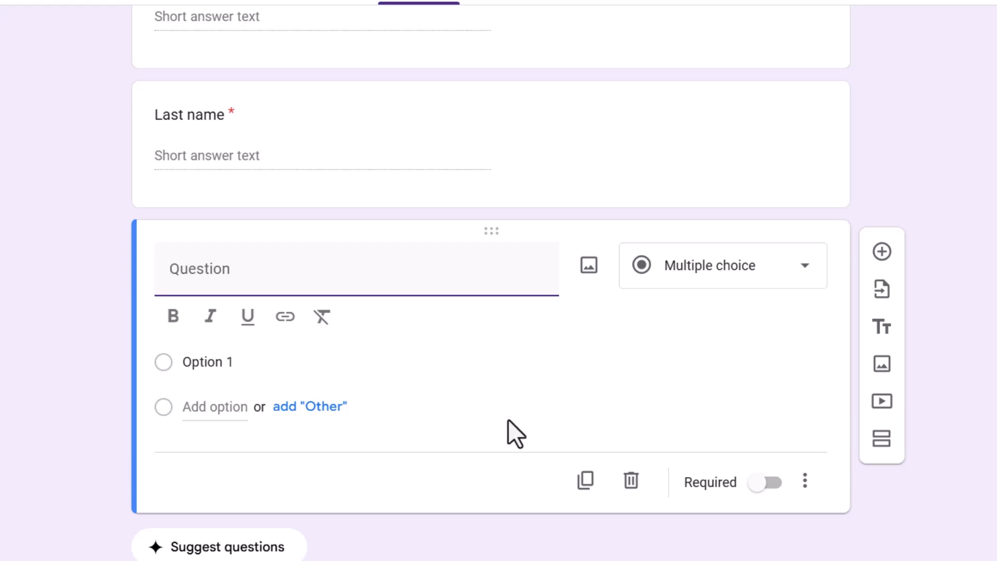
type("Years ")
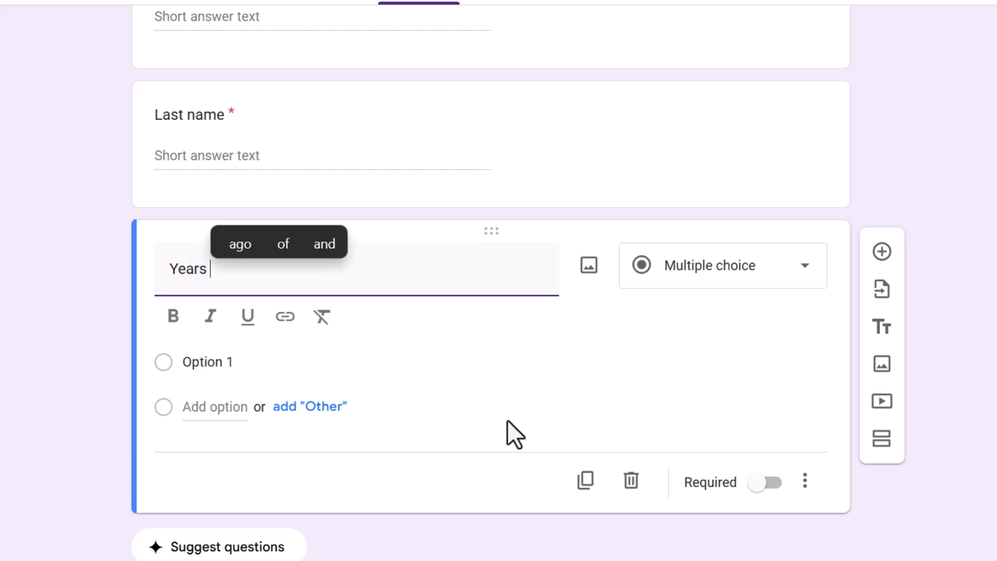
type("of p")
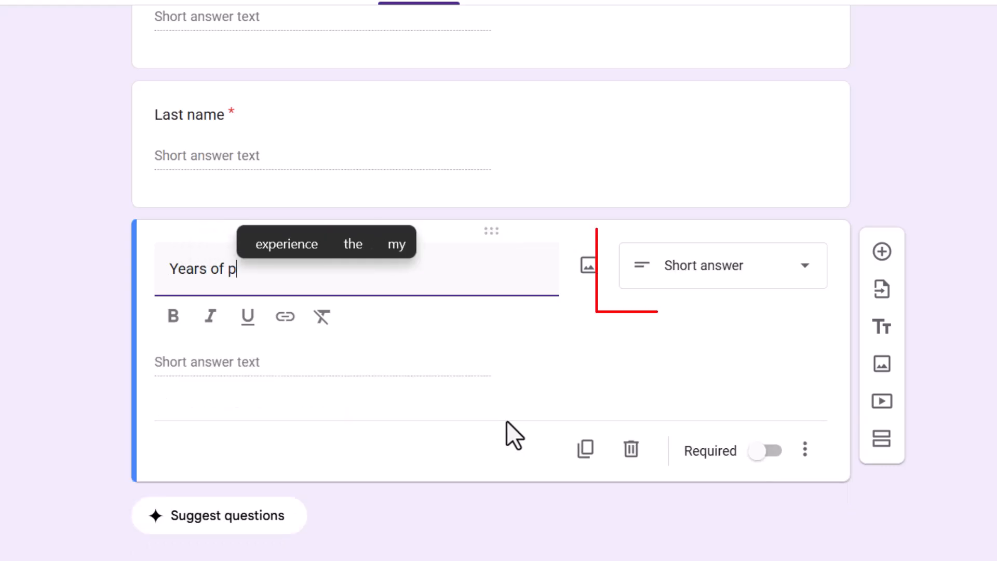
type("erience")
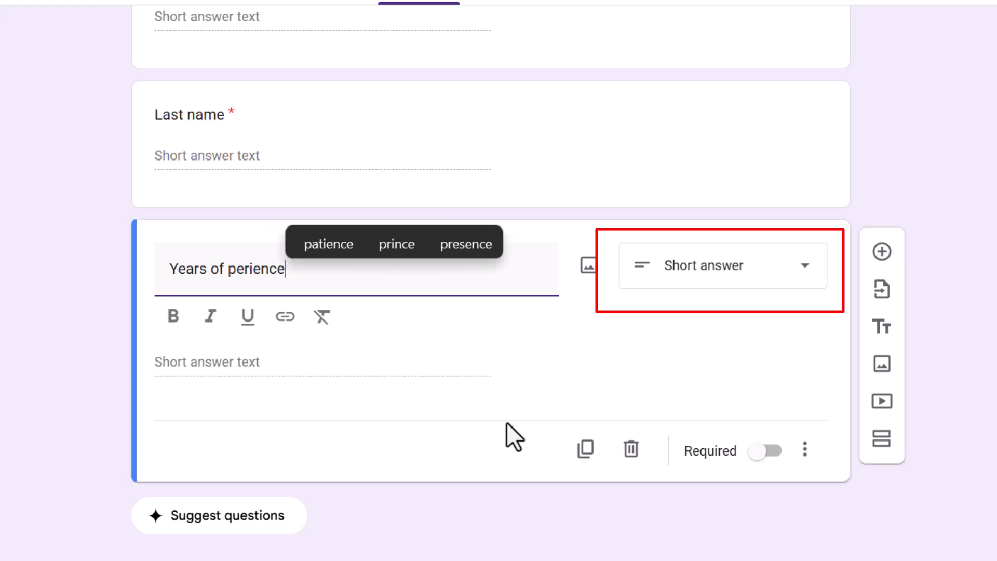
left_click(761, 267)
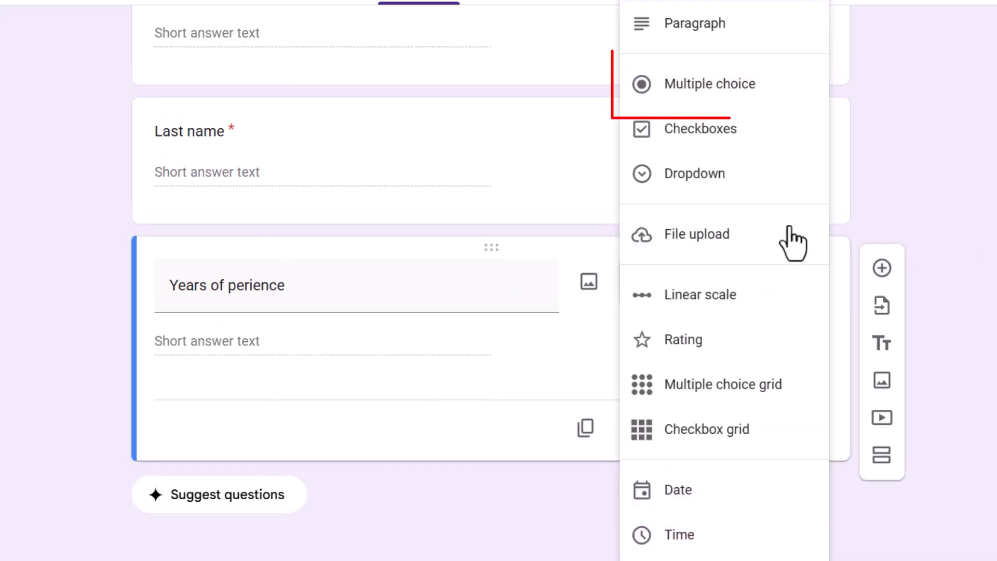
left_click(732, 96)
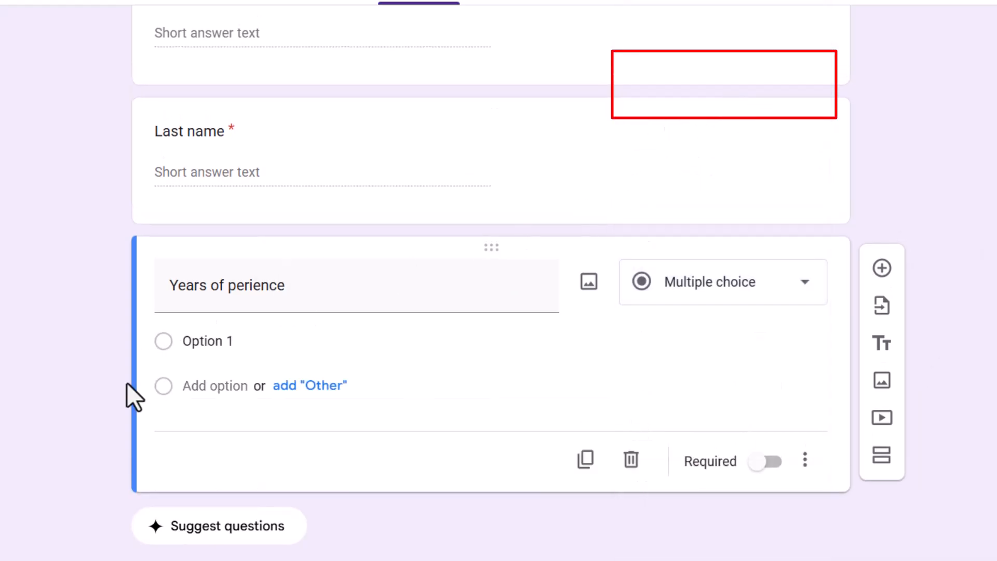
left_click(225, 286)
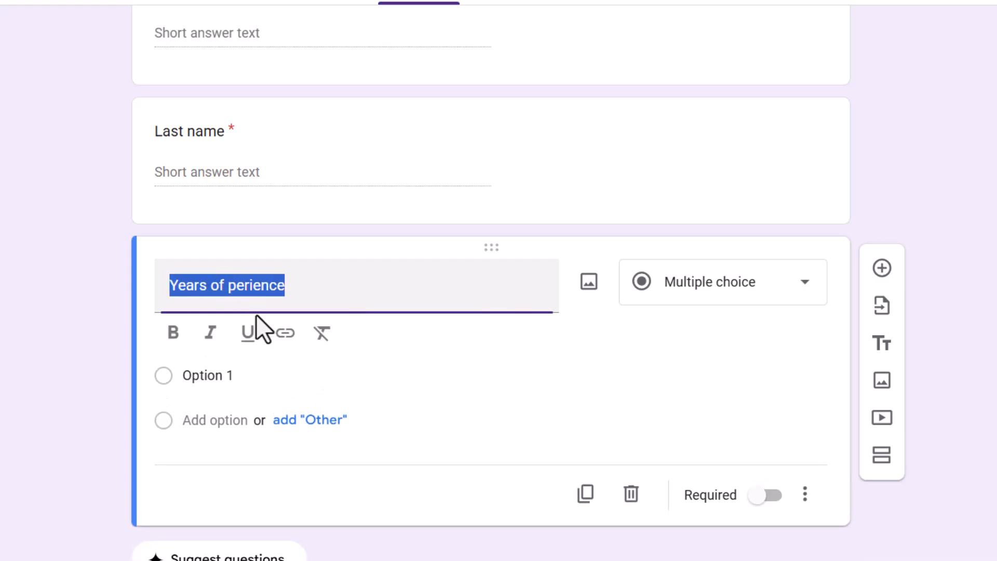
left_click(231, 287)
type("ex")
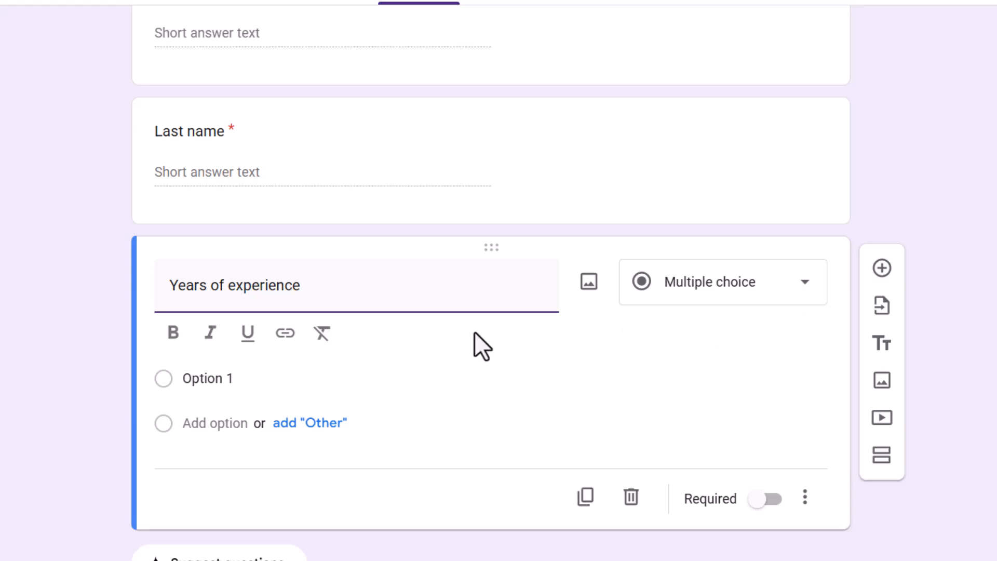
Give the "Years of experience" question the answer options 0, 1, 2 and 3.
left_click(257, 377)
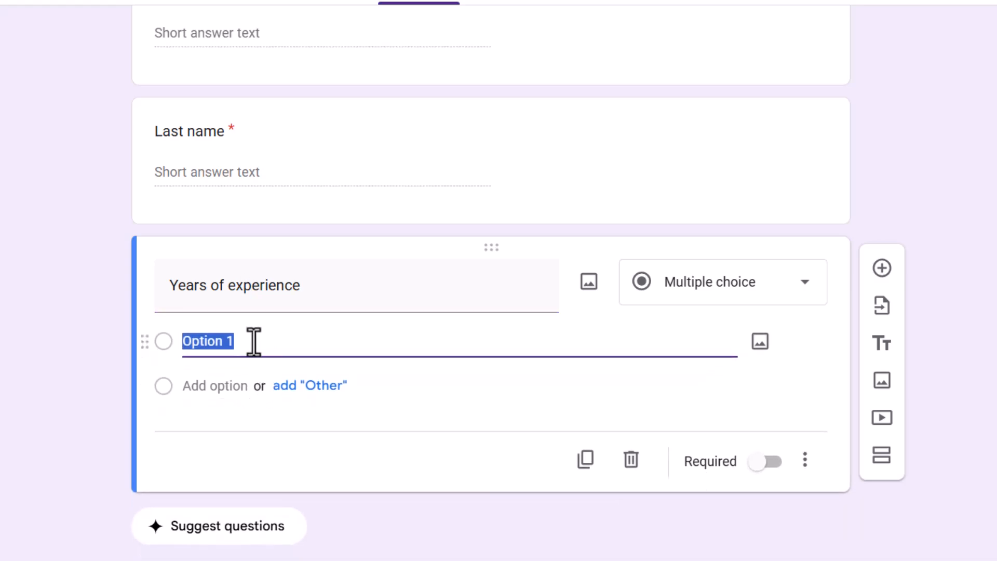
type("0")
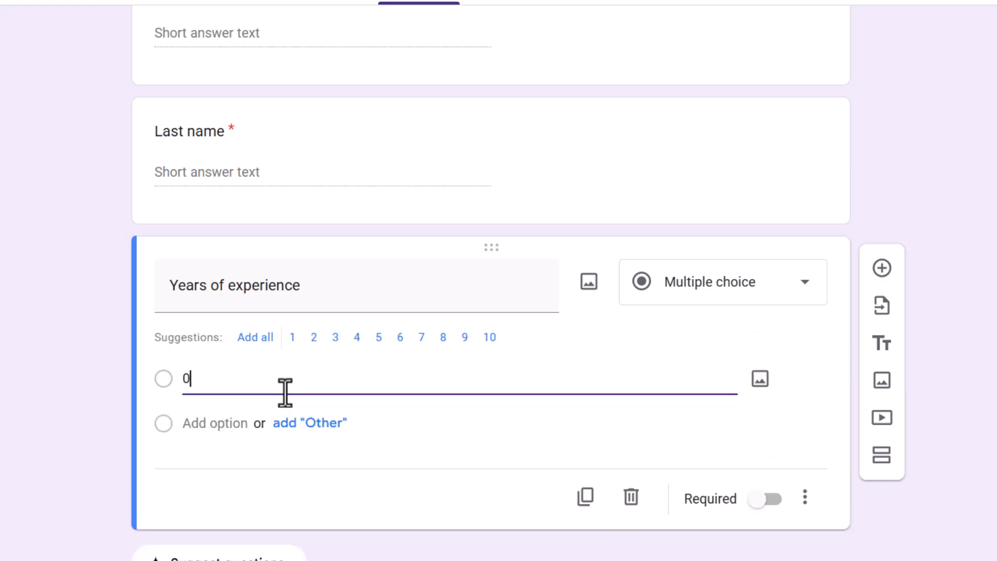
left_click(304, 423)
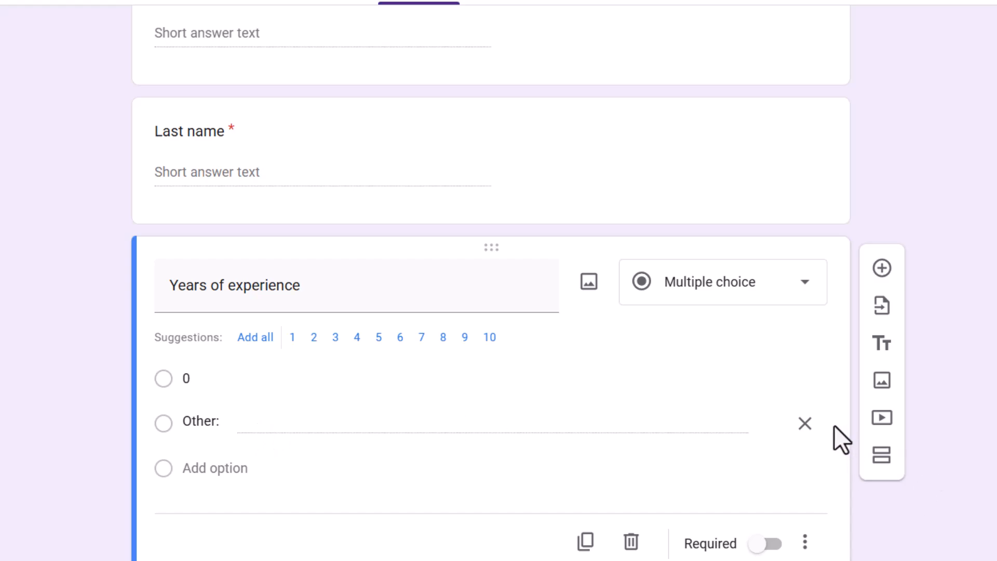
left_click(785, 424)
left_click(208, 423)
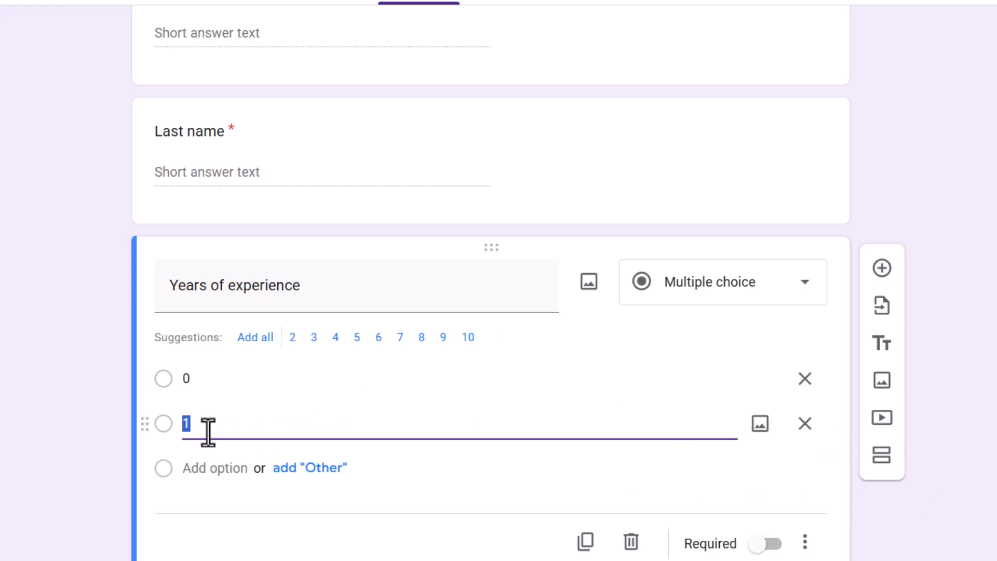
left_click(206, 467)
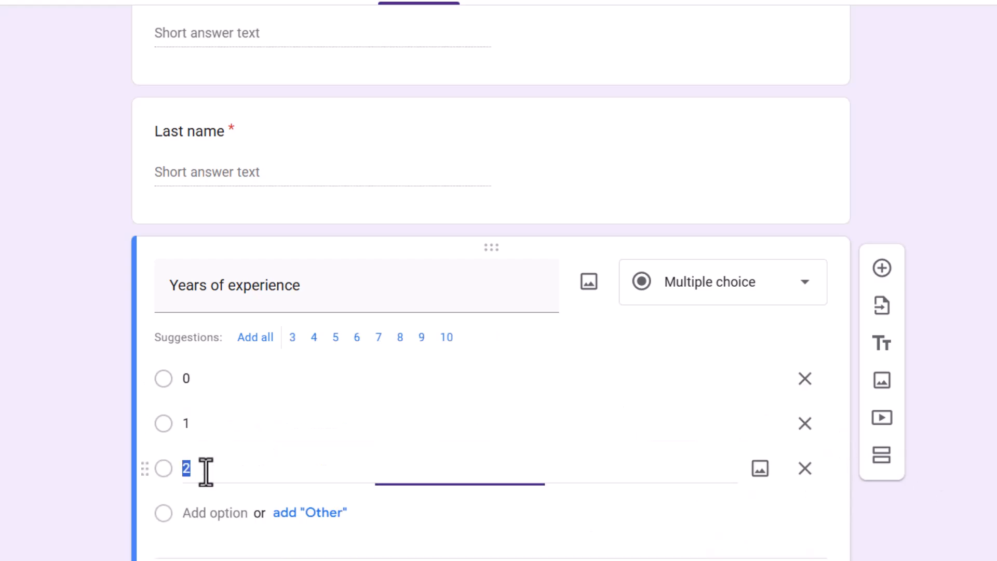
left_click(214, 513)
scroll(257, 491, "down", 3)
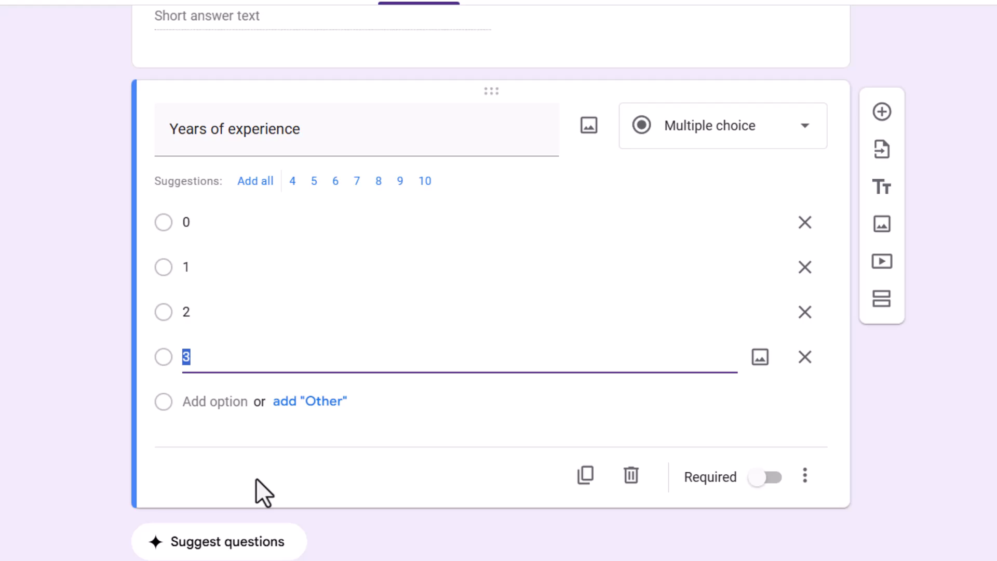
left_click(447, 415)
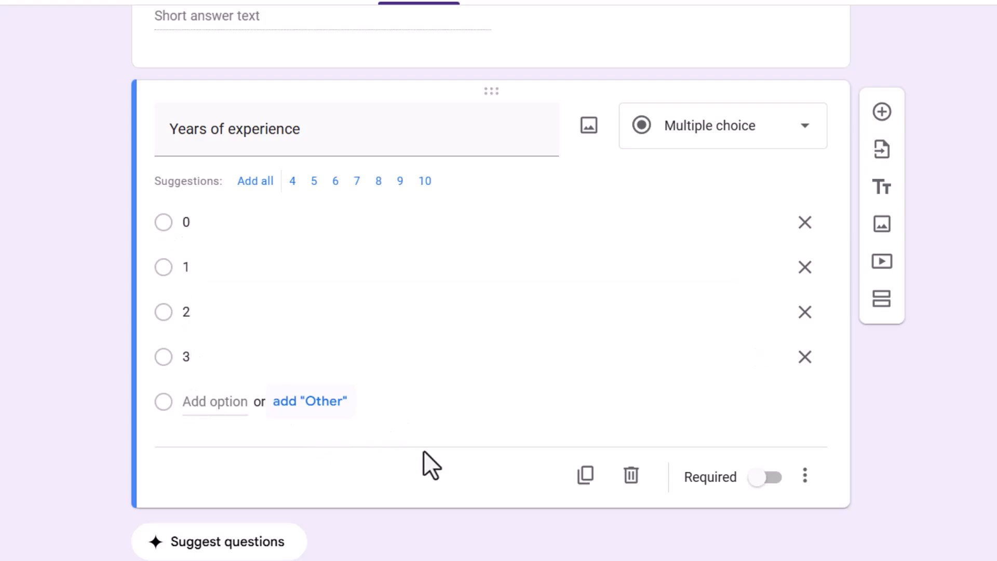
Add a question titled "Days available" and set its answer type to Checkboxes.
left_click(877, 114)
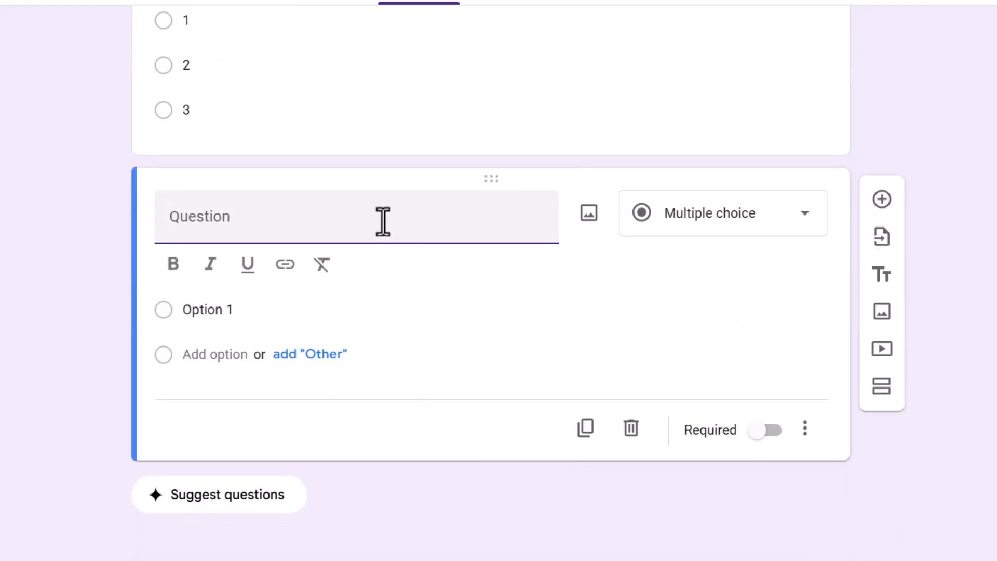
type("Days ")
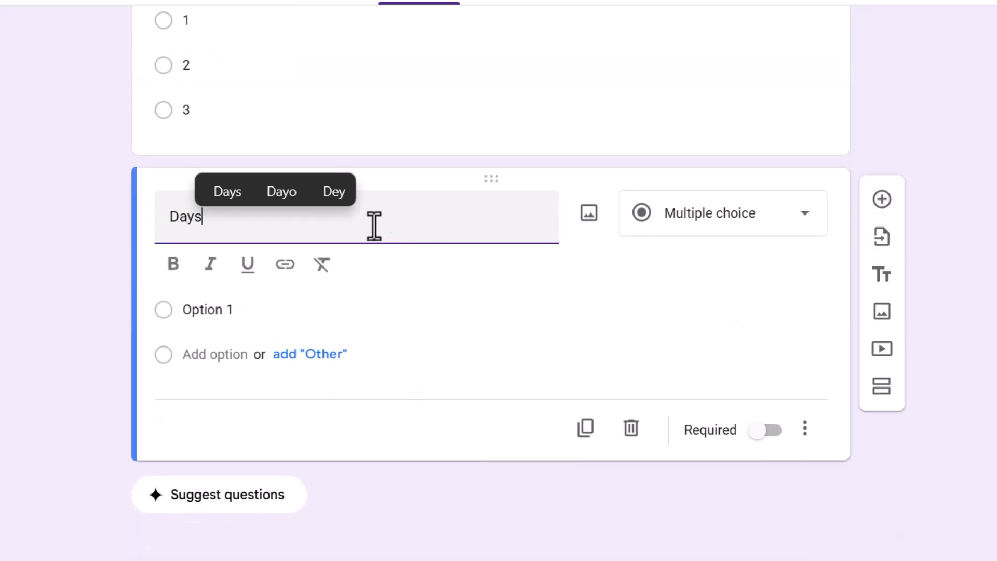
type("available")
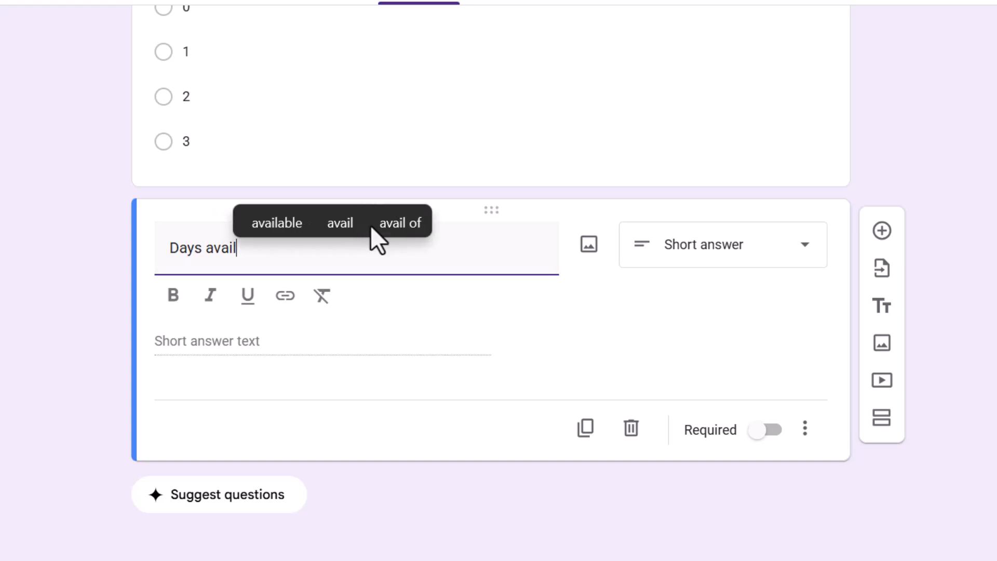
left_click(701, 255)
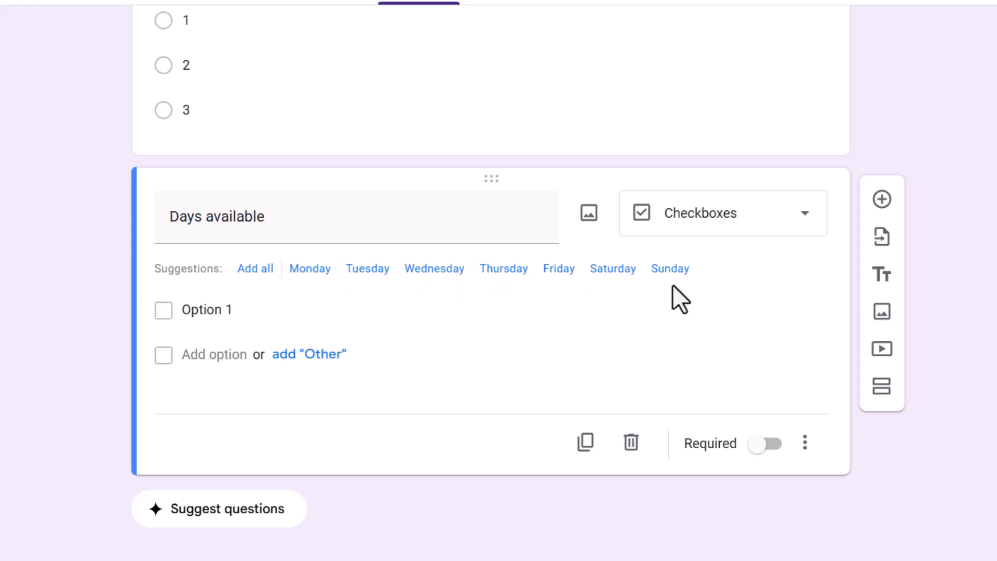
Add all the suggested weekdays as options of "Days available" and remove Sunday.
left_click(252, 269)
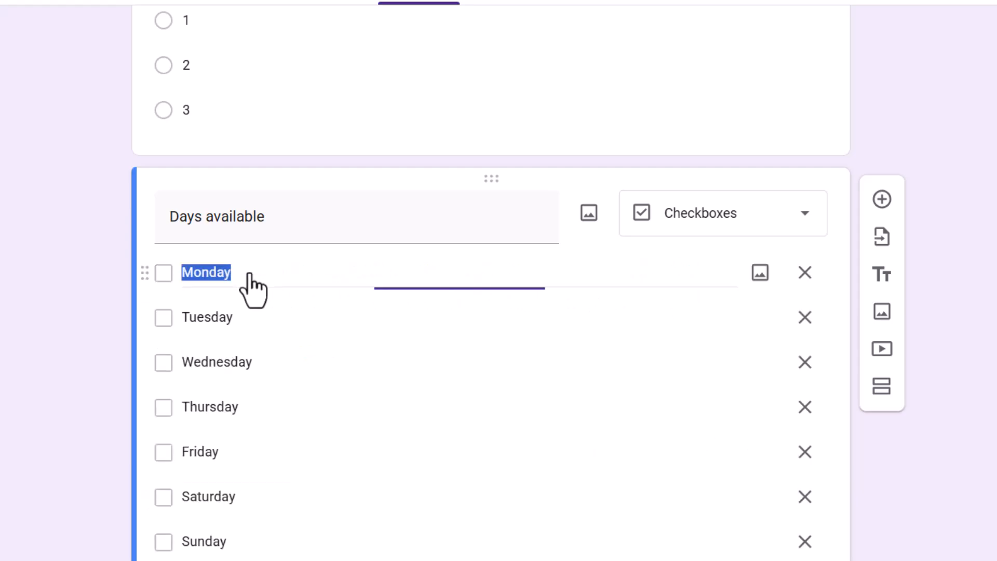
scroll(275, 319, "down", 4)
scroll(276, 318, "up", 3)
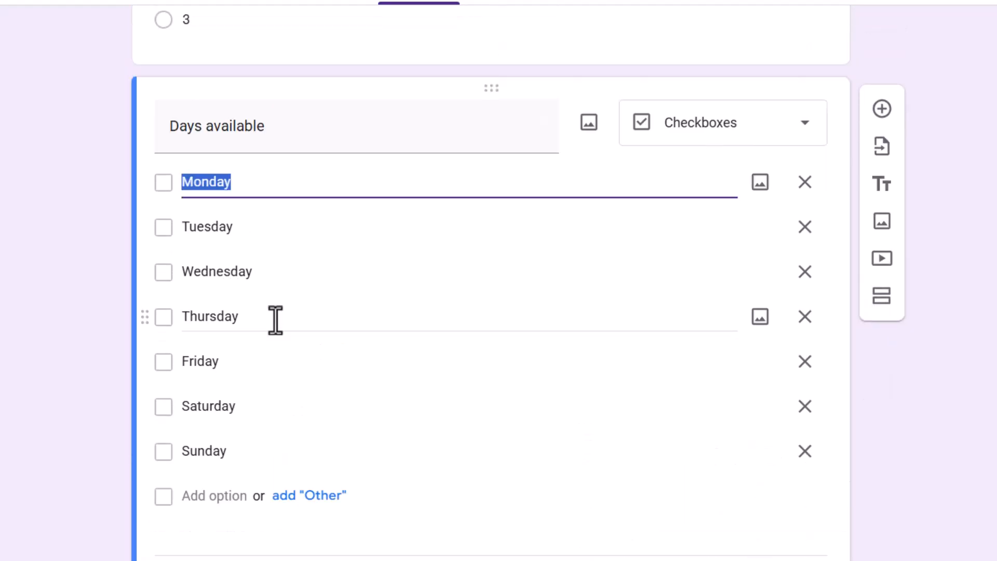
left_click(37, 248)
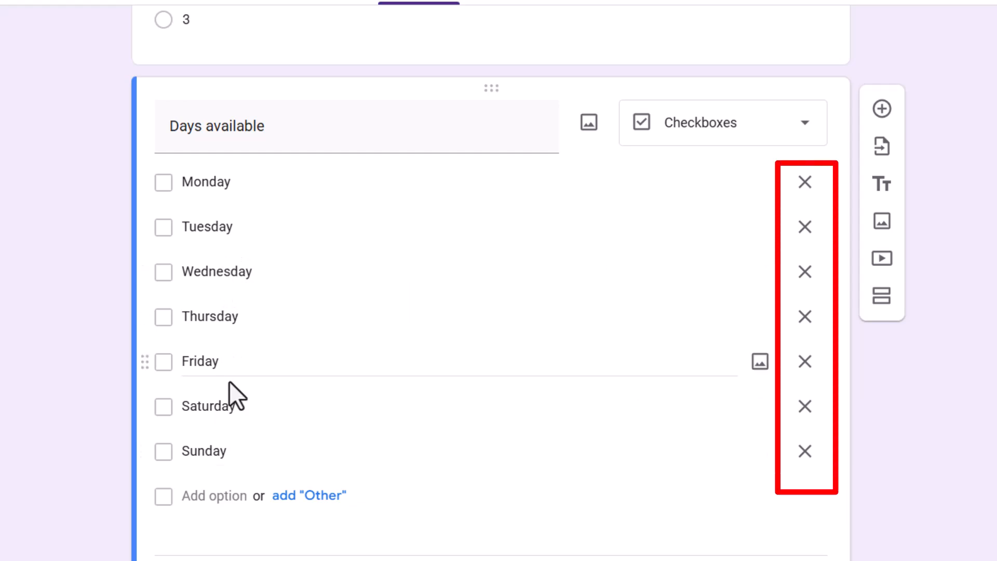
left_click(804, 451)
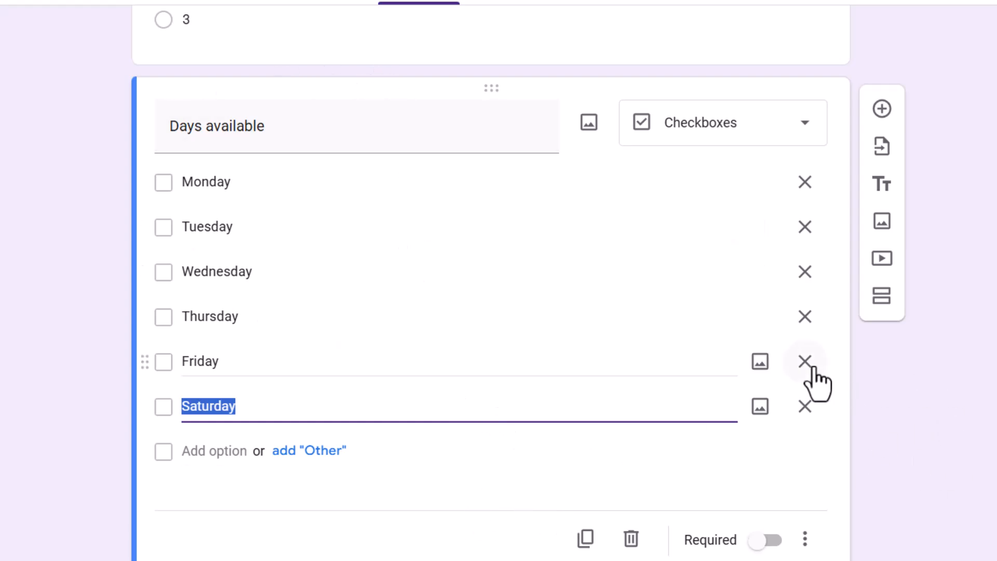
Add a question titled "When can you" below "Days available", set its answer type to Date, and add a blank question after it.
scroll(423, 287, "down", 2)
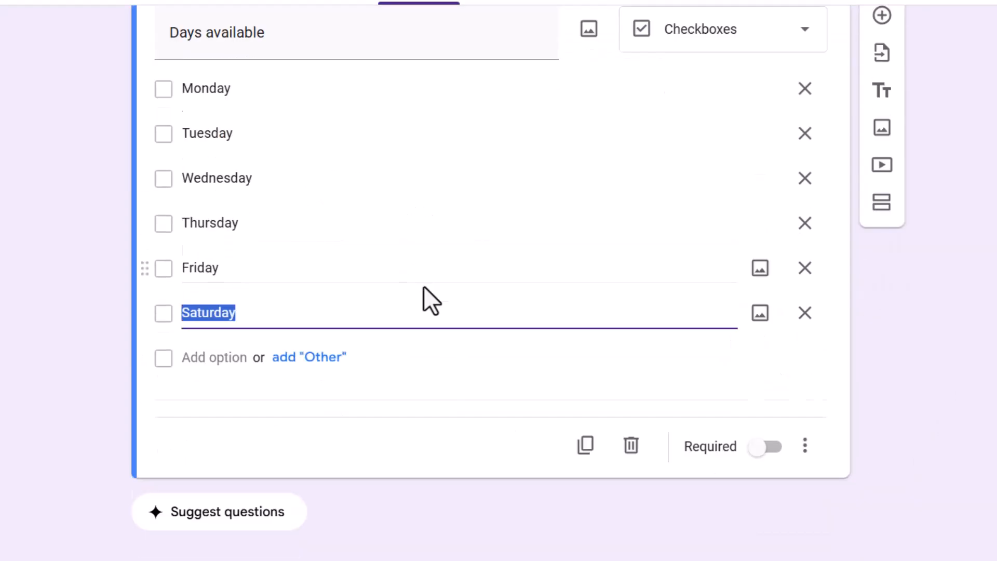
left_click(881, 47)
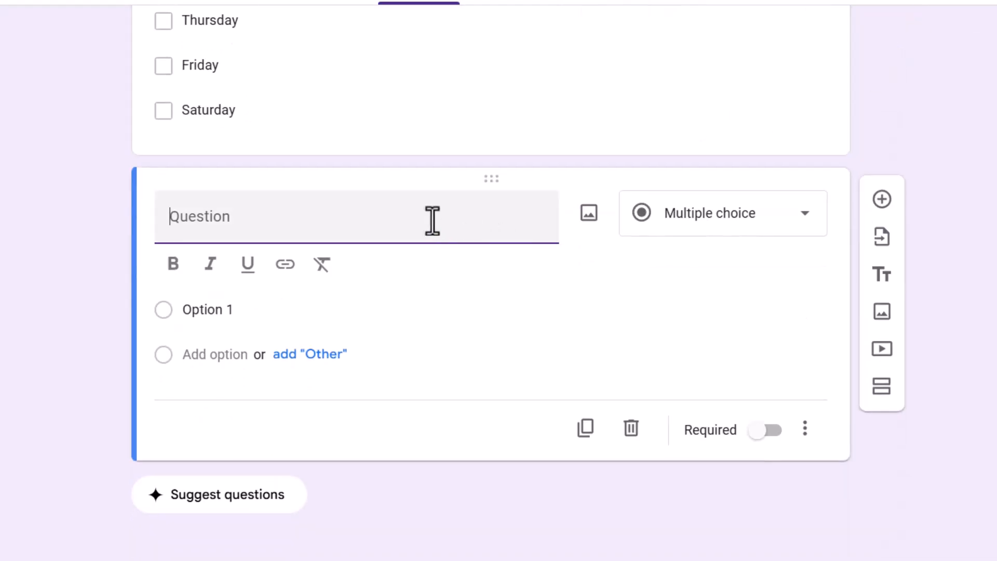
type("When ")
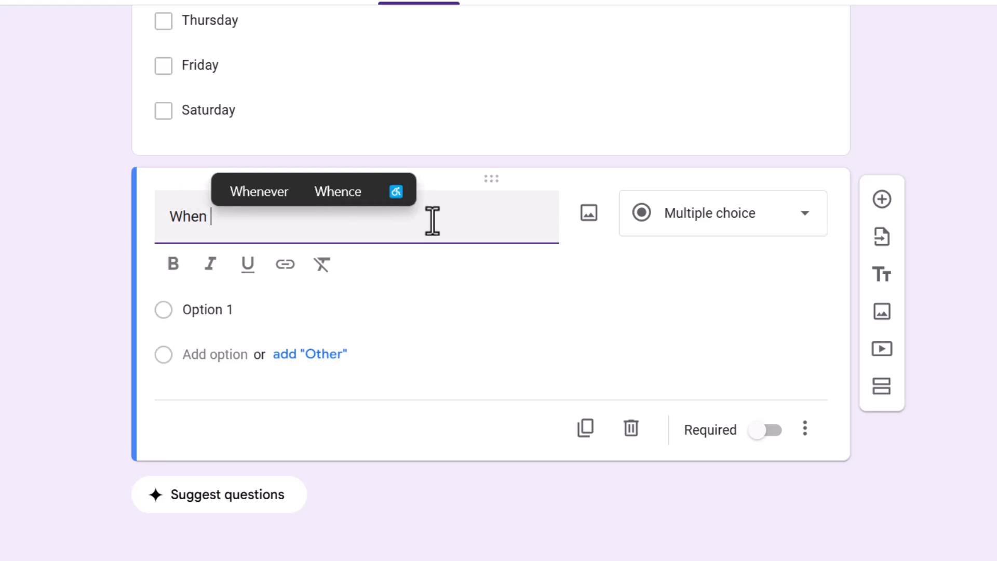
type("can you")
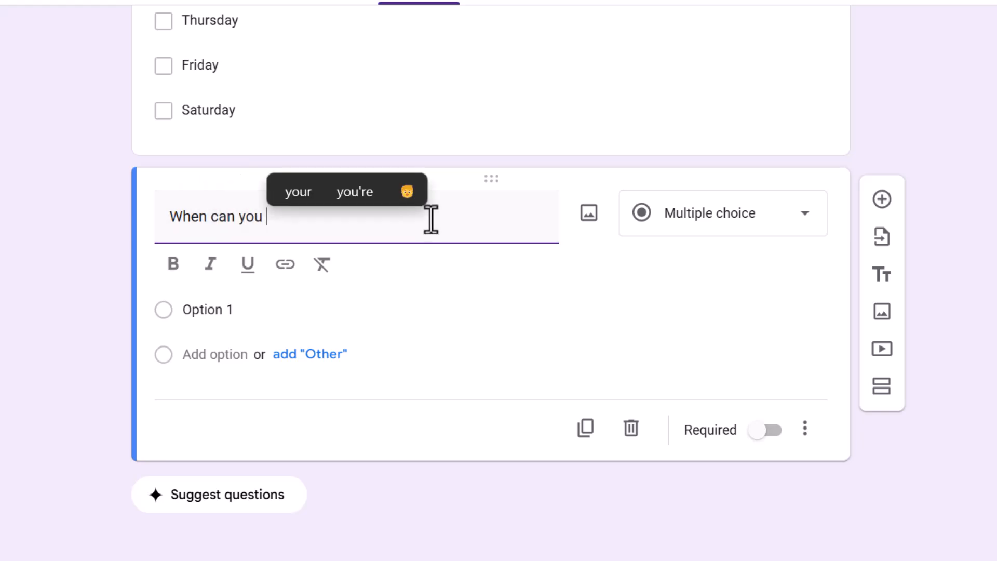
left_click(708, 234)
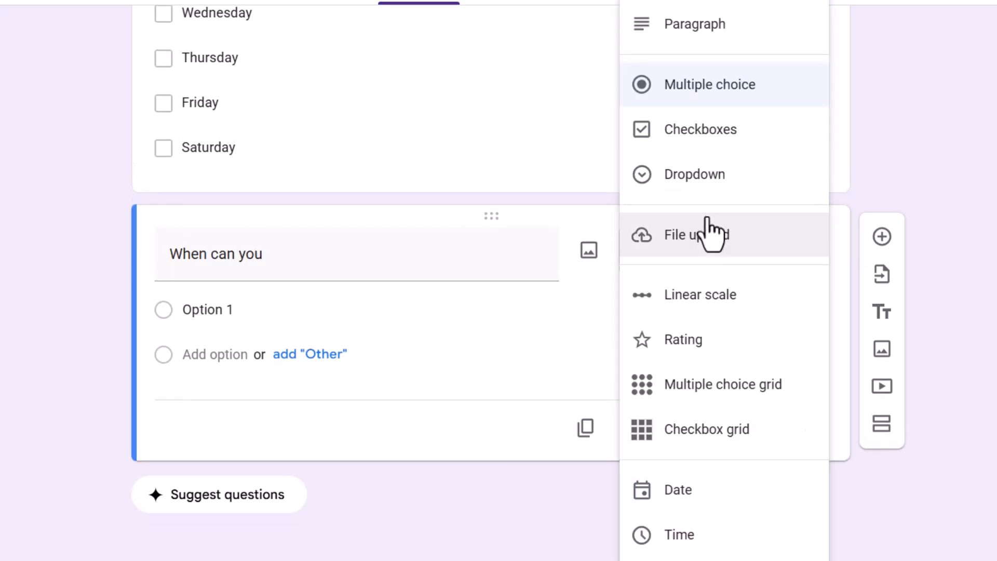
left_click(711, 510)
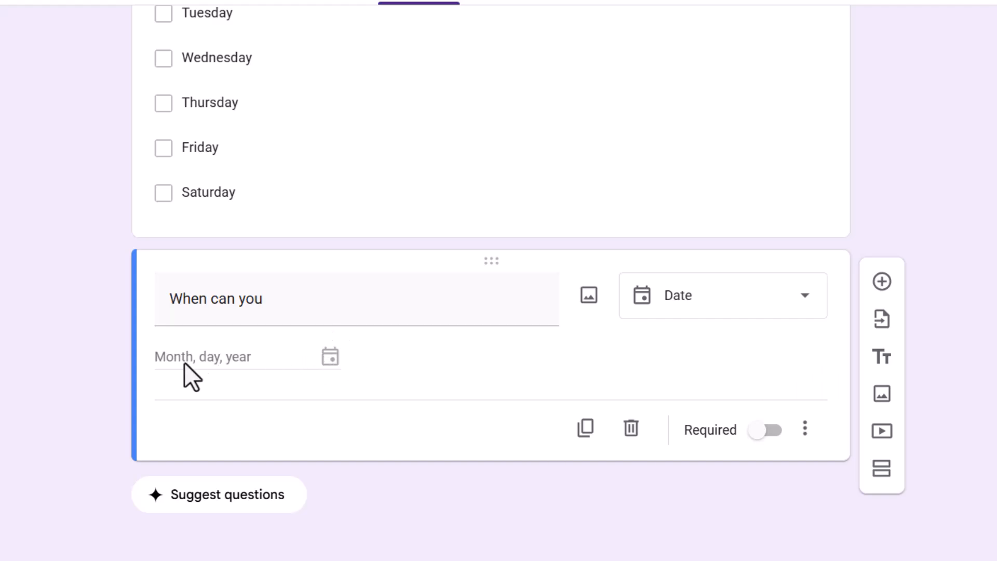
left_click(882, 281)
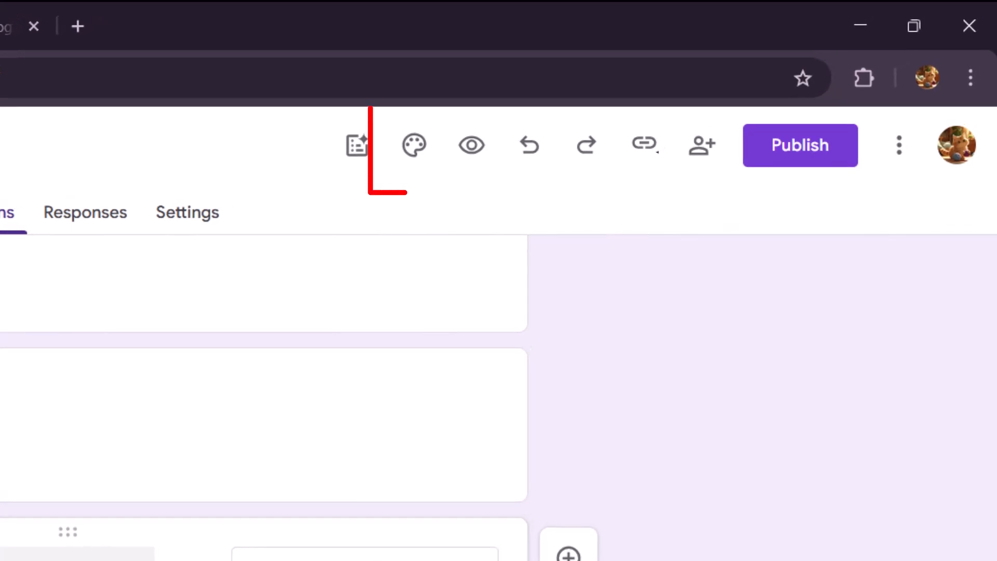
Open the theme customization settings and browse the Work and School images offered for the form header.
scroll(264, 397, "up", 1)
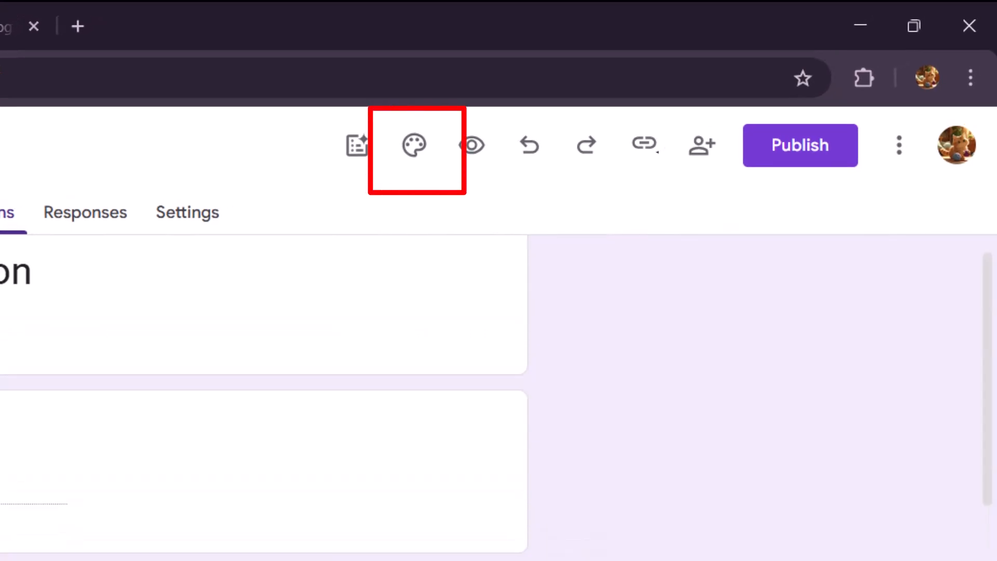
scroll(264, 398, "down", 3)
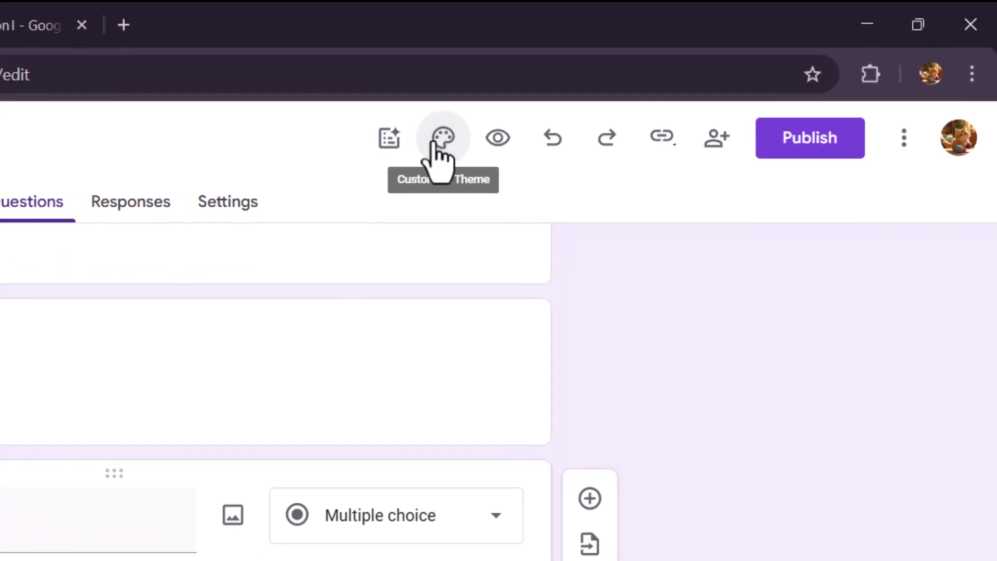
left_click(438, 140)
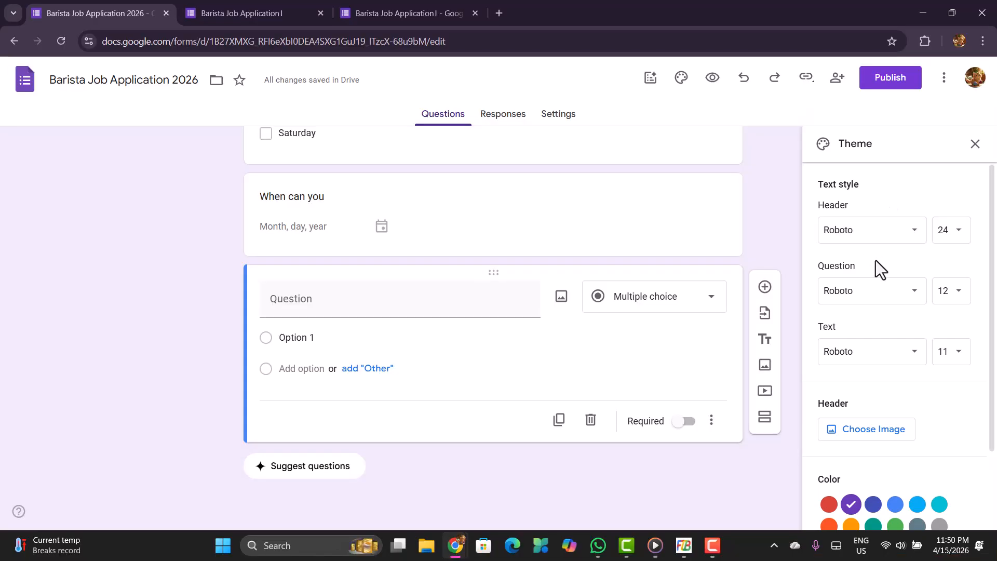
scroll(876, 265, "down", 2)
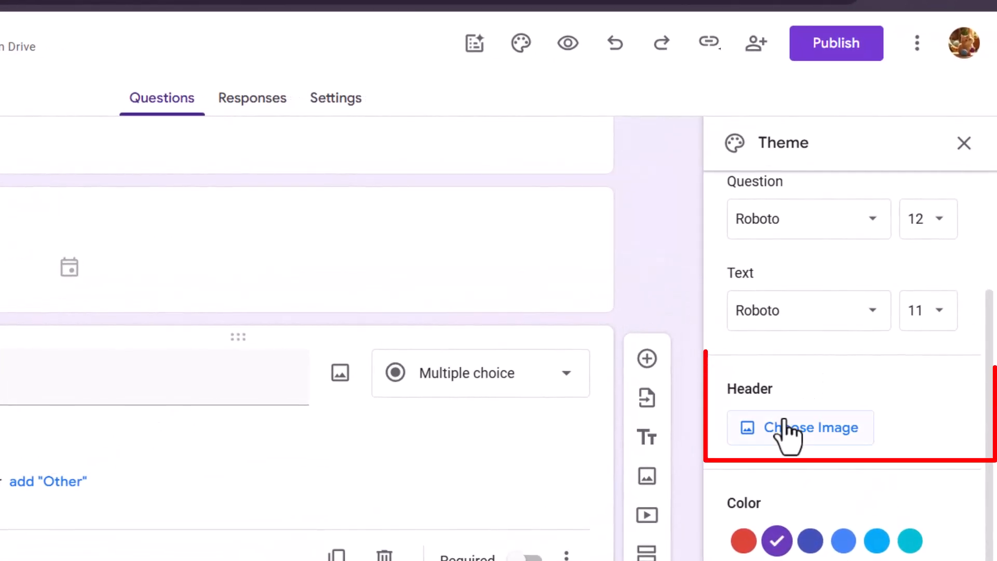
left_click(836, 442)
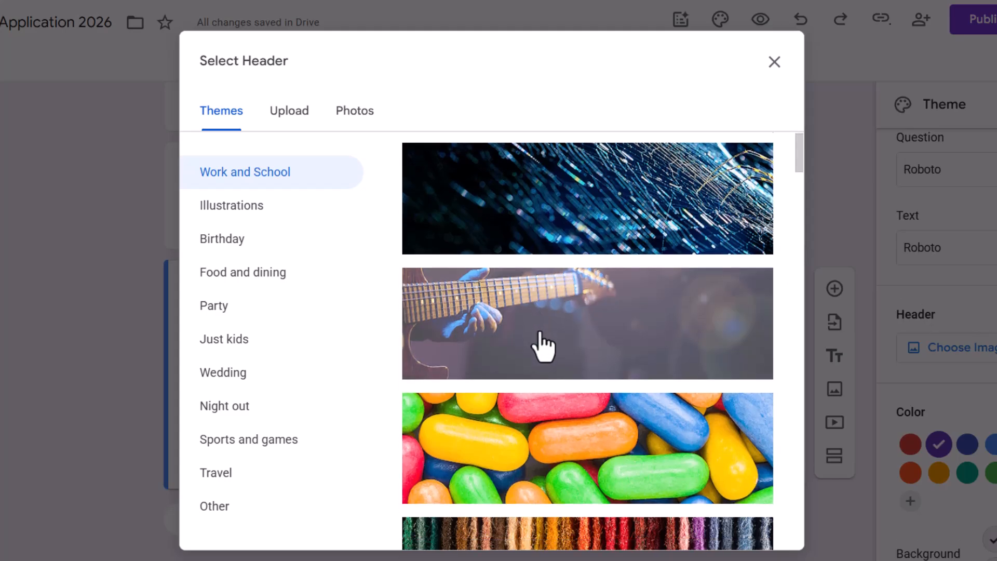
scroll(540, 333, "down", 20)
scroll(541, 347, "down", 15)
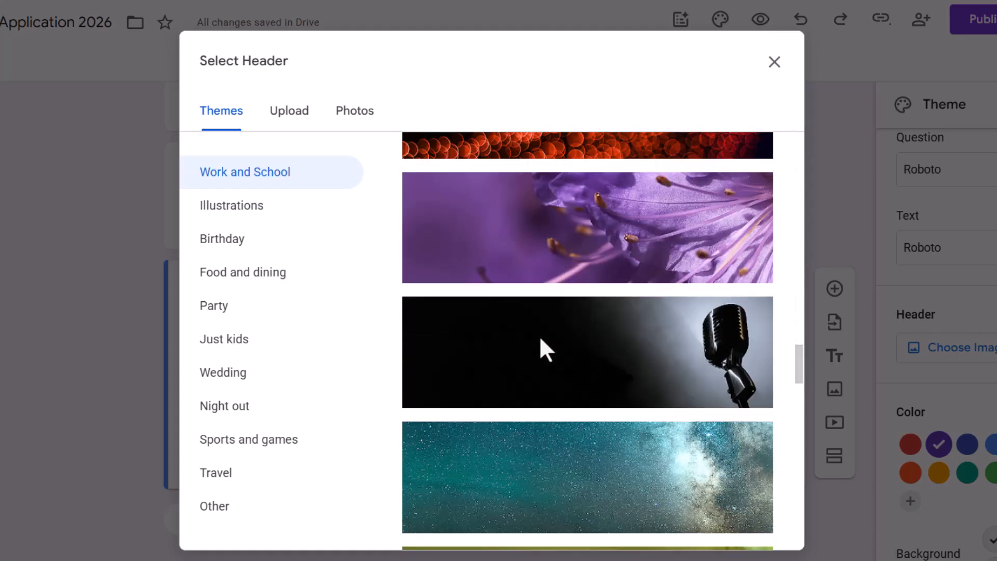
scroll(240, 353, "down", 1)
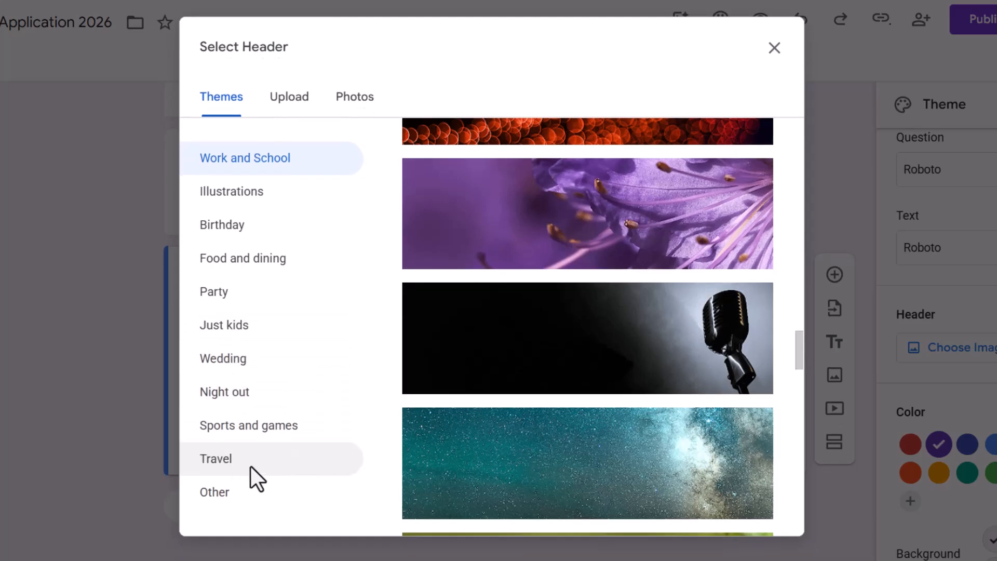
Insert the red cup with latte art from the Food and dining images as the form's header.
left_click(238, 267)
scroll(629, 370, "down", 5)
scroll(630, 374, "down", 5)
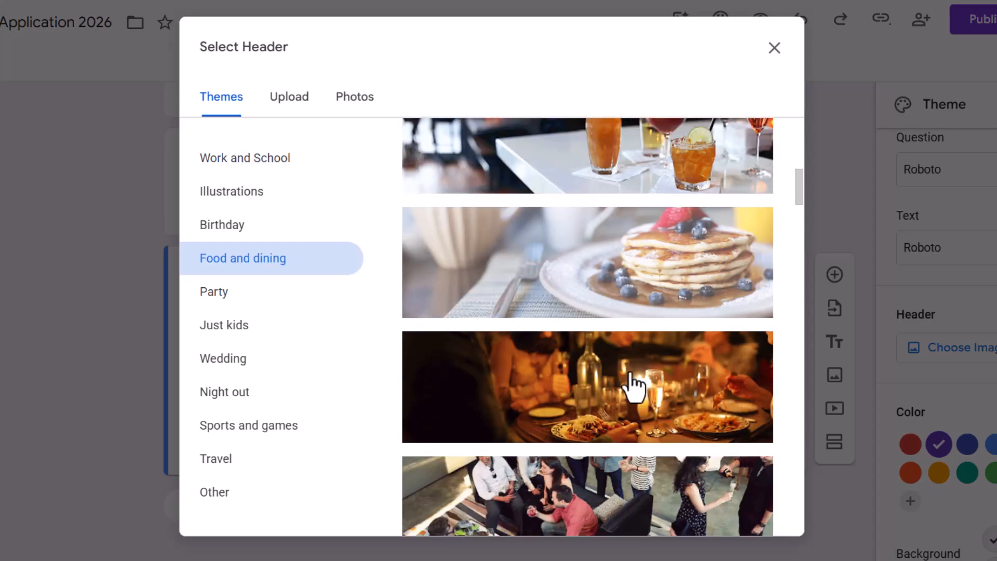
scroll(632, 385, "down", 12)
scroll(630, 381, "down", 5)
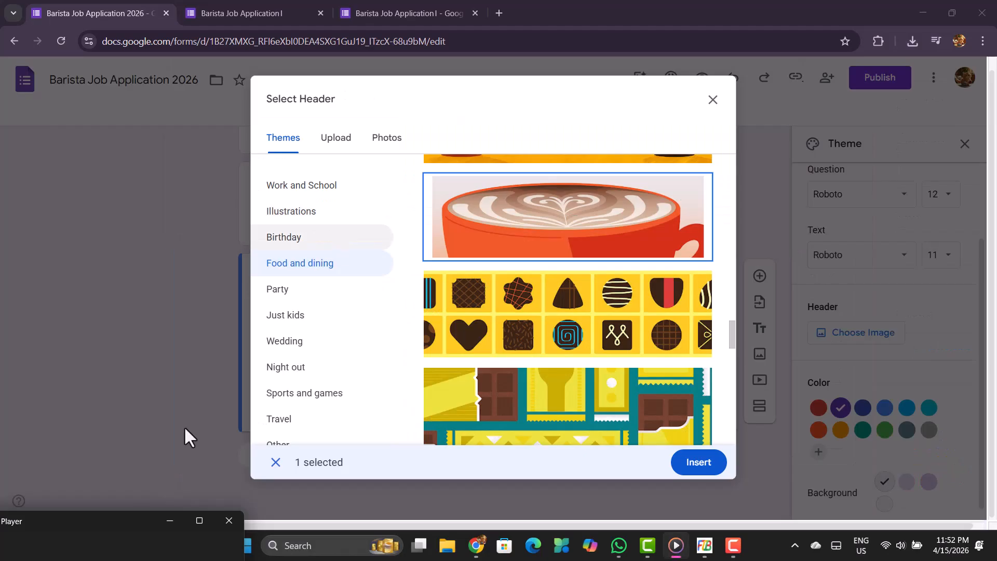
left_click(170, 521)
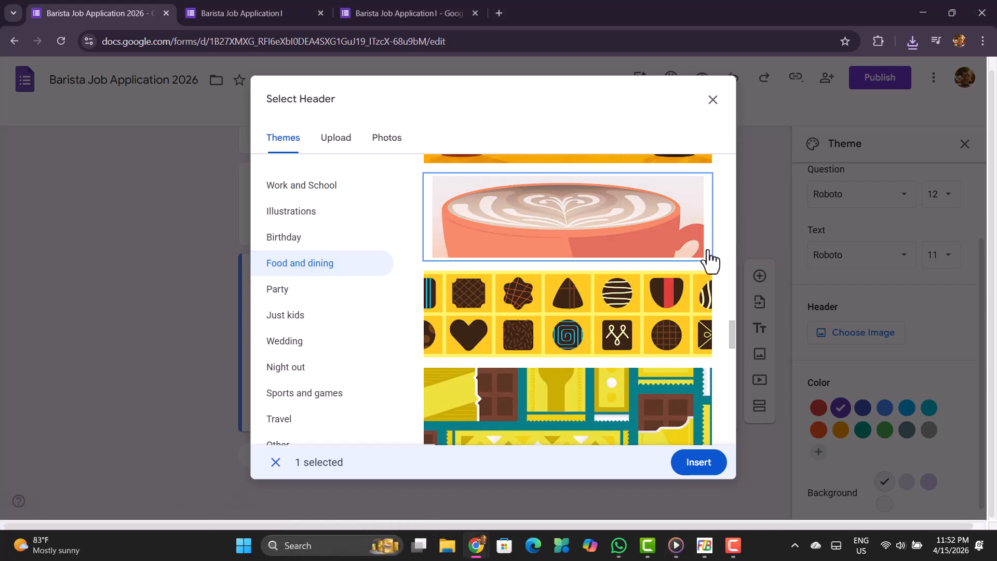
left_click(649, 241)
left_click(649, 241)
left_click(697, 465)
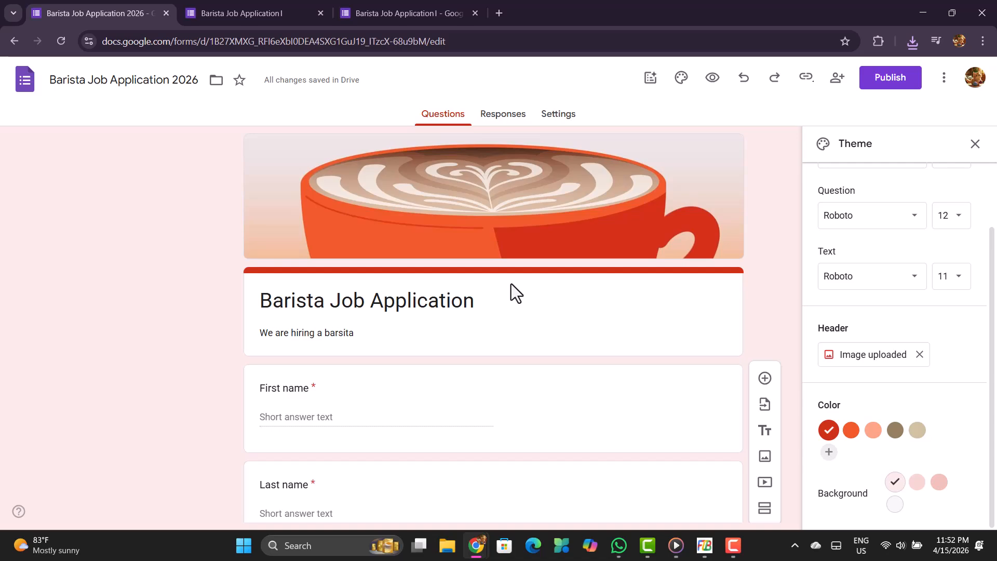
Try the medium pink, darker pink and light gray background shades for the form.
scroll(511, 284, "down", 9)
scroll(511, 283, "down", 7)
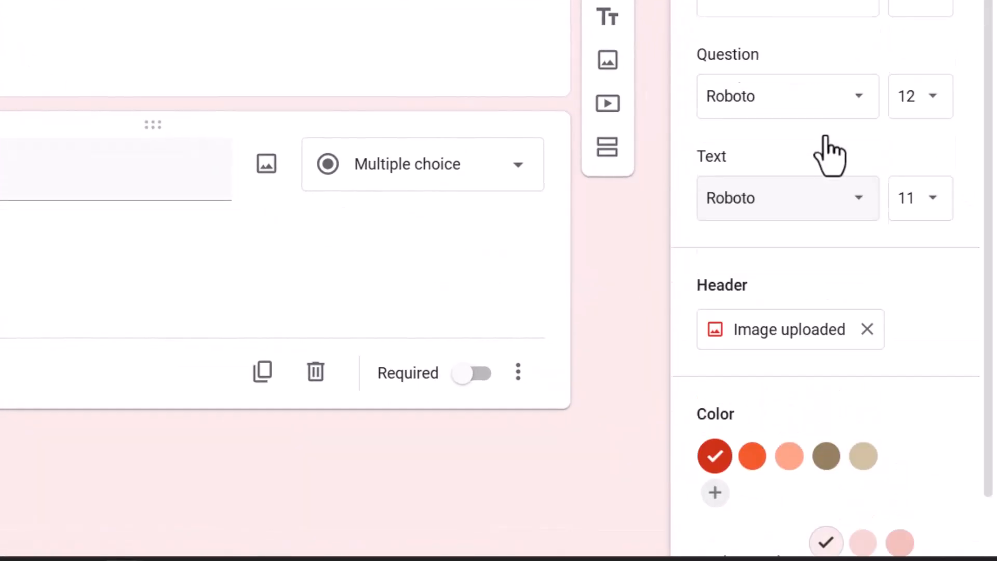
scroll(830, 155, "up", 1)
scroll(819, 97, "down", 2)
scroll(823, 119, "up", 2)
scroll(828, 360, "down", 2)
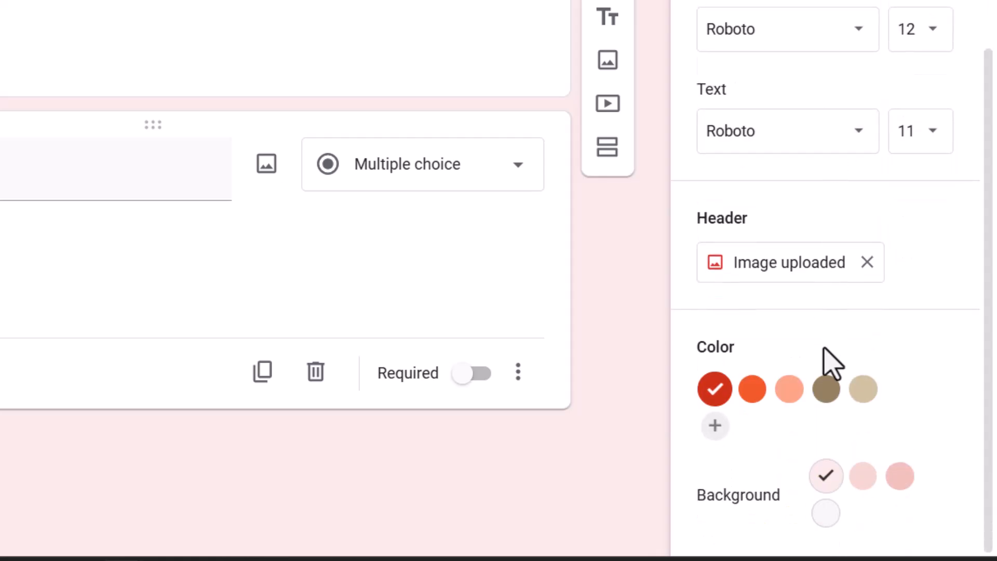
left_click(865, 488)
left_click(903, 484)
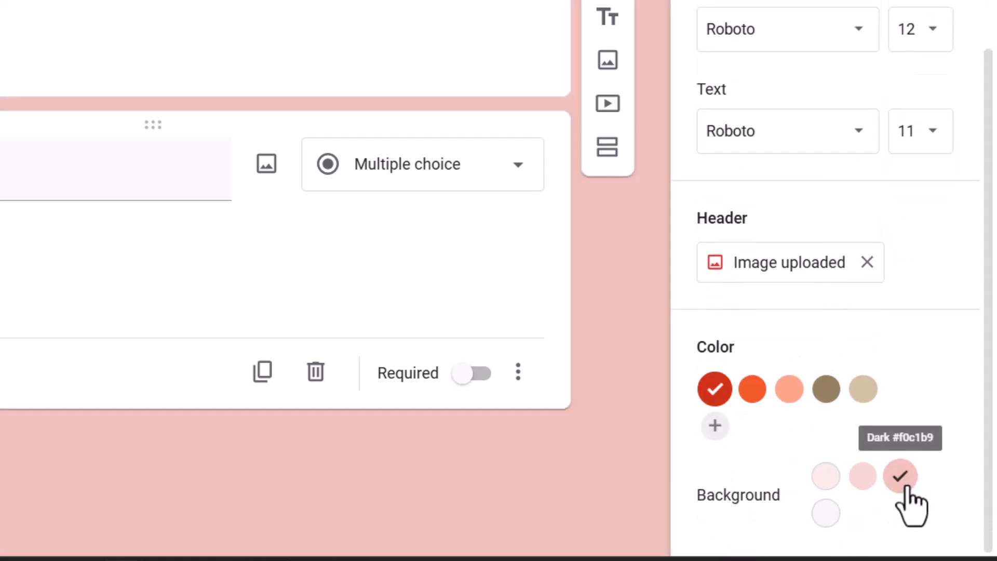
left_click(826, 517)
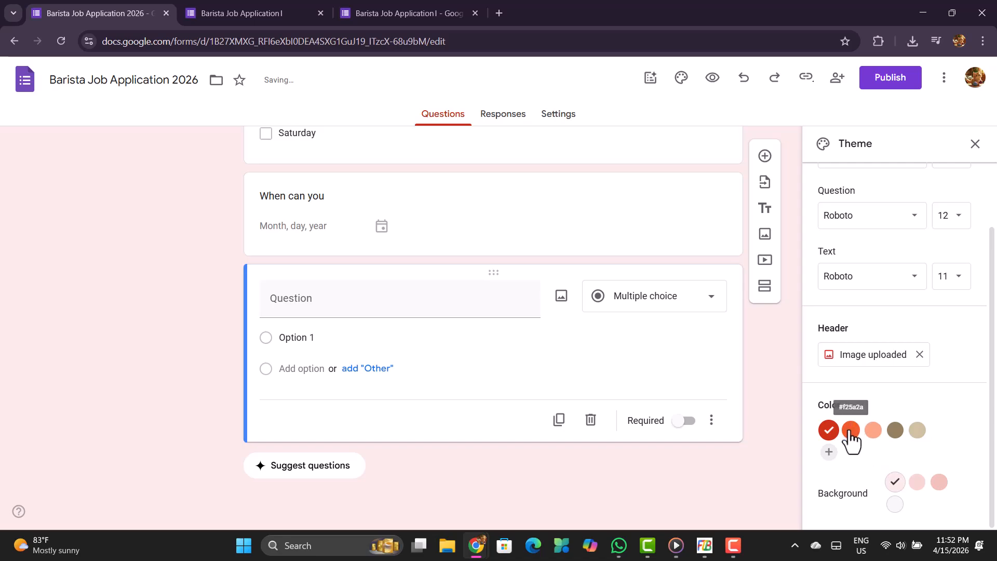
Close the theme settings and open the form preview, examining the header and all questions down to the end.
left_click(975, 144)
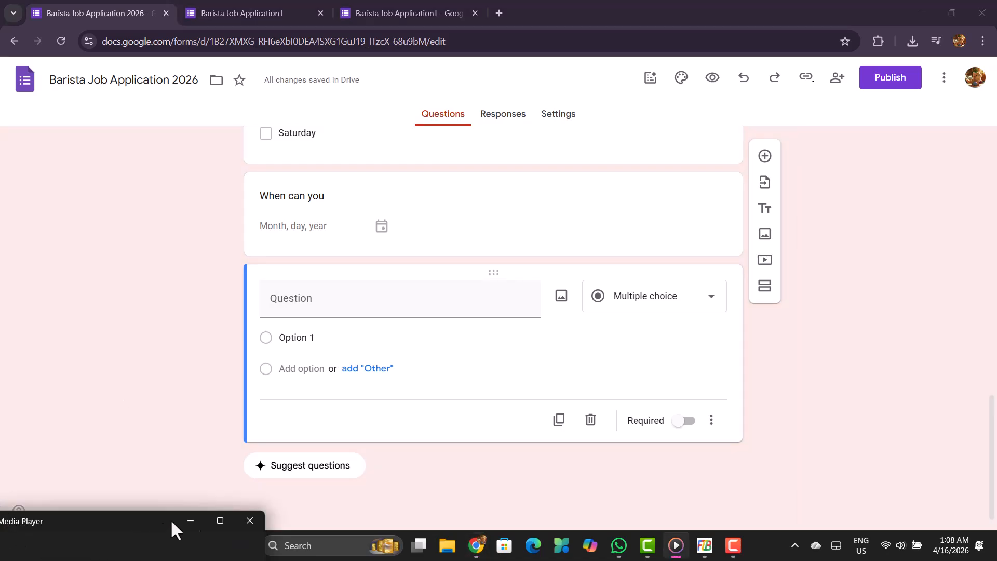
left_click(191, 519)
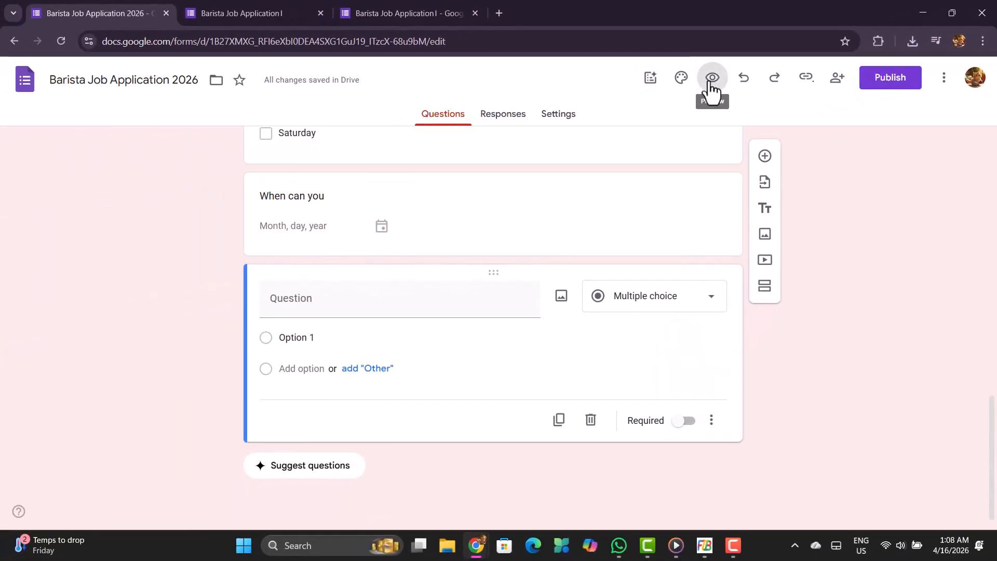
left_click(711, 79)
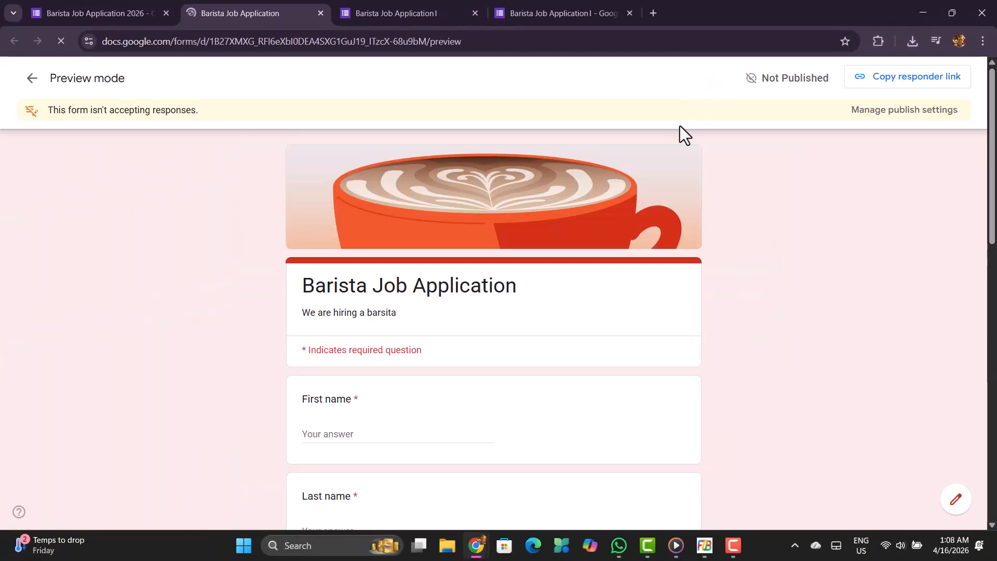
scroll(524, 270, "down", 13)
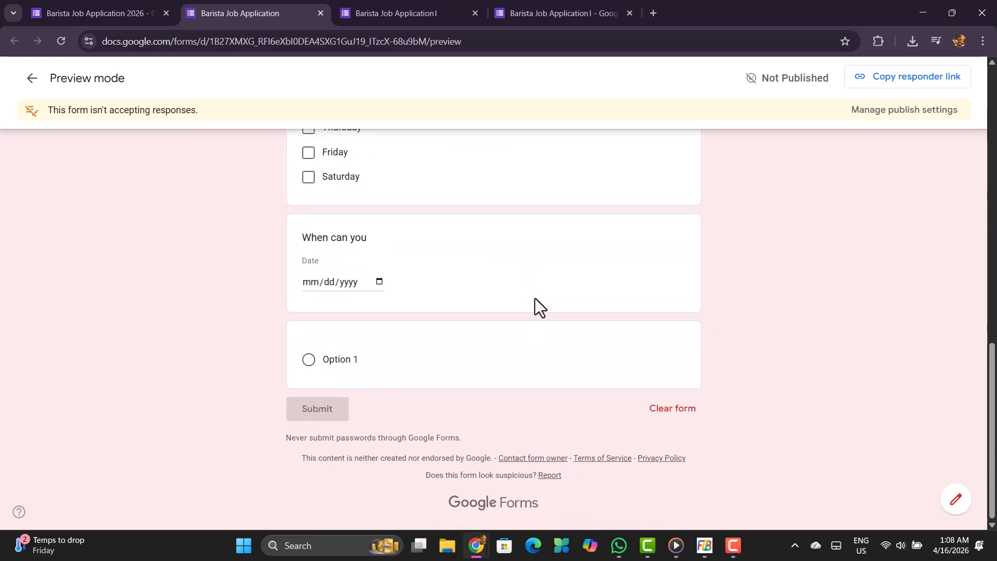
scroll(535, 299, "up", 13)
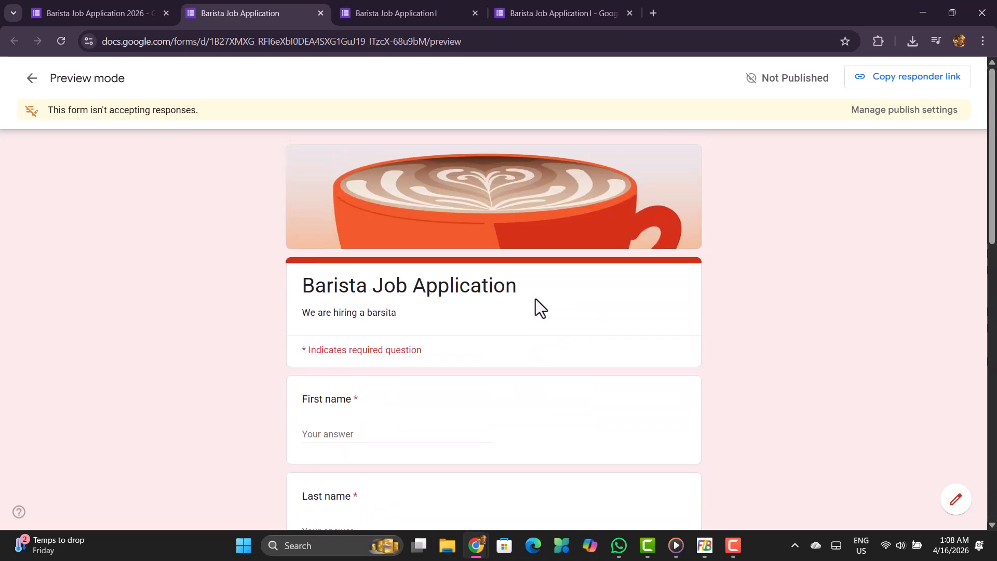
scroll(513, 303, "down", 6)
left_click(347, 206)
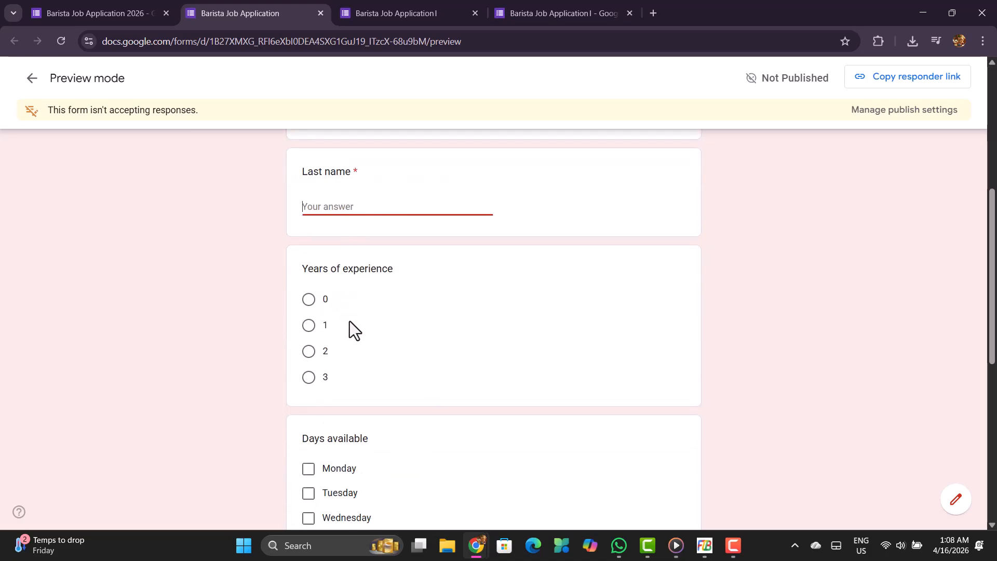
left_click(285, 321)
scroll(373, 353, "down", 8)
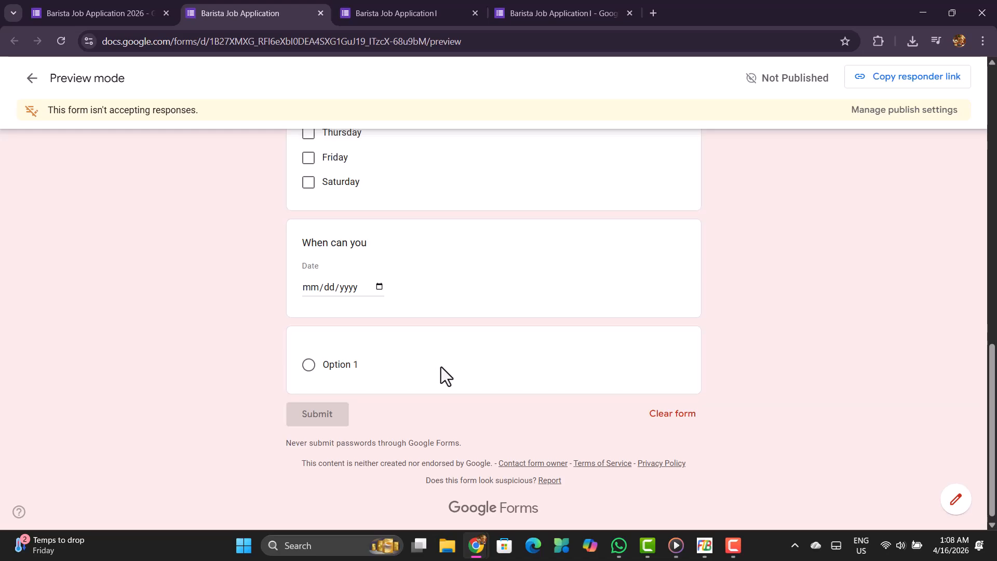
scroll(441, 366, "up", 7)
scroll(435, 360, "up", 8)
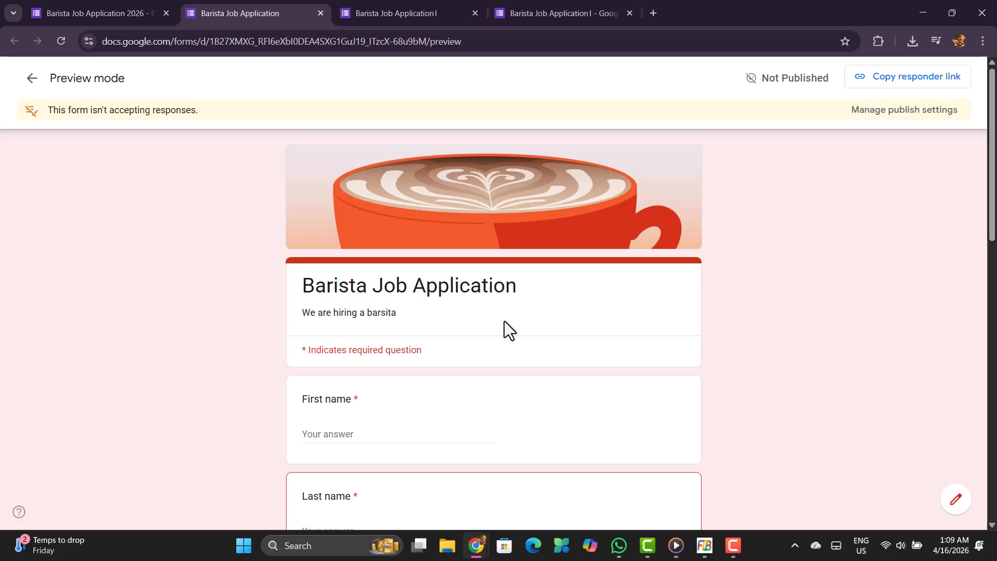
scroll(503, 321, "down", 2)
scroll(434, 327, "down", 2)
Return to the form editor, check the form's header there, and close the preview page.
left_click(29, 3)
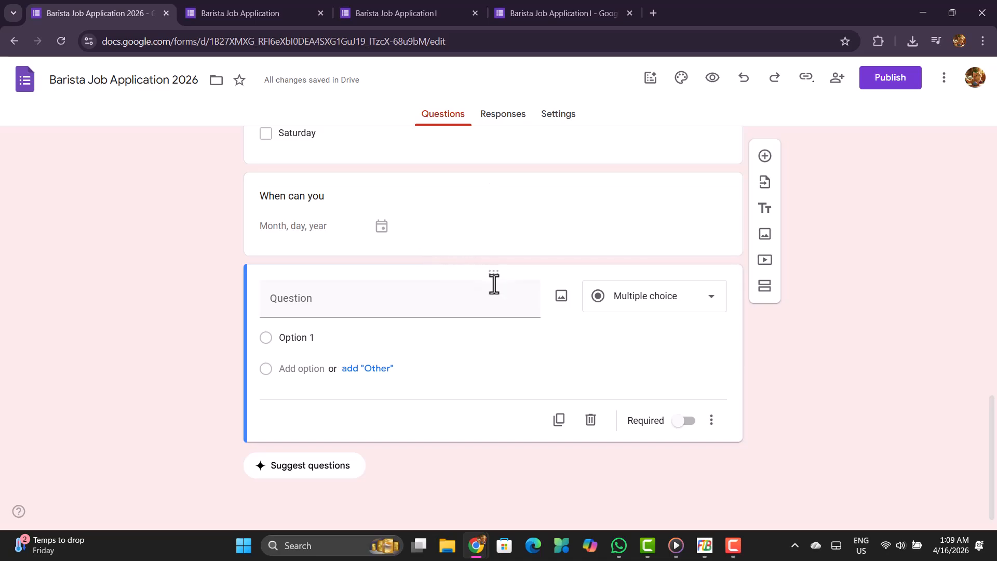
scroll(509, 299, "up", 6)
scroll(509, 301, "up", 9)
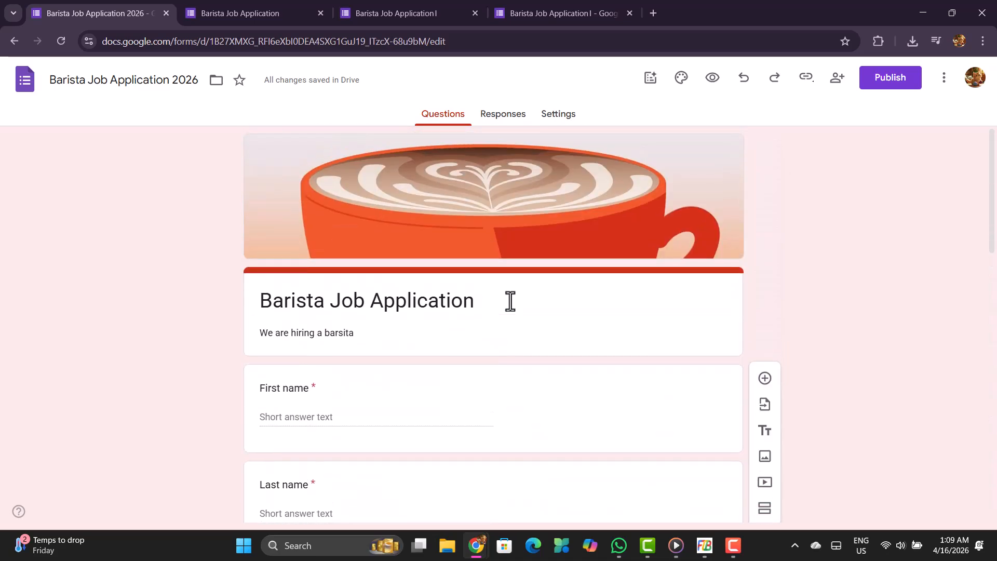
left_click(218, 8)
left_click(320, 12)
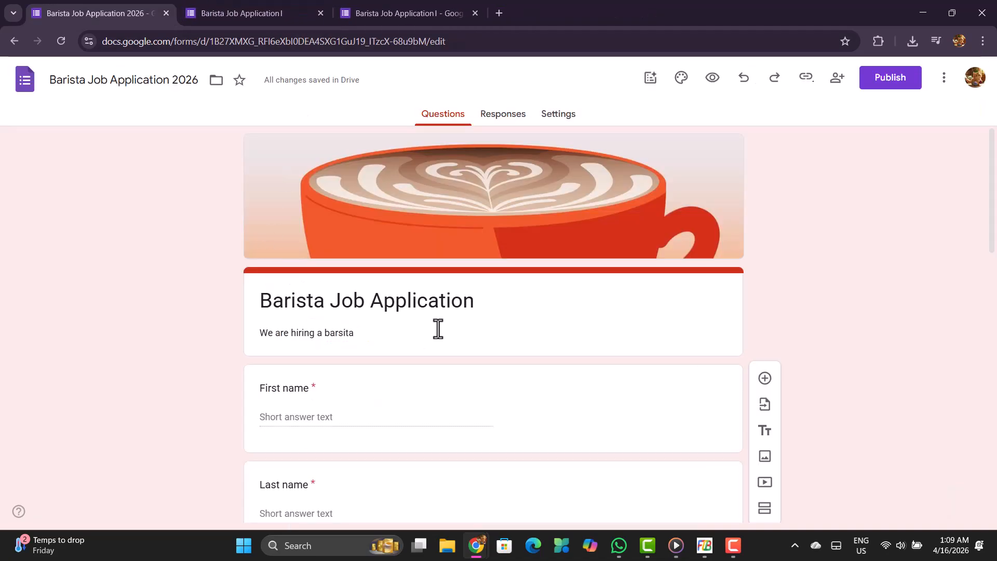
Move the "Years of experience" question below the "Days available" question.
scroll(439, 335, "down", 3)
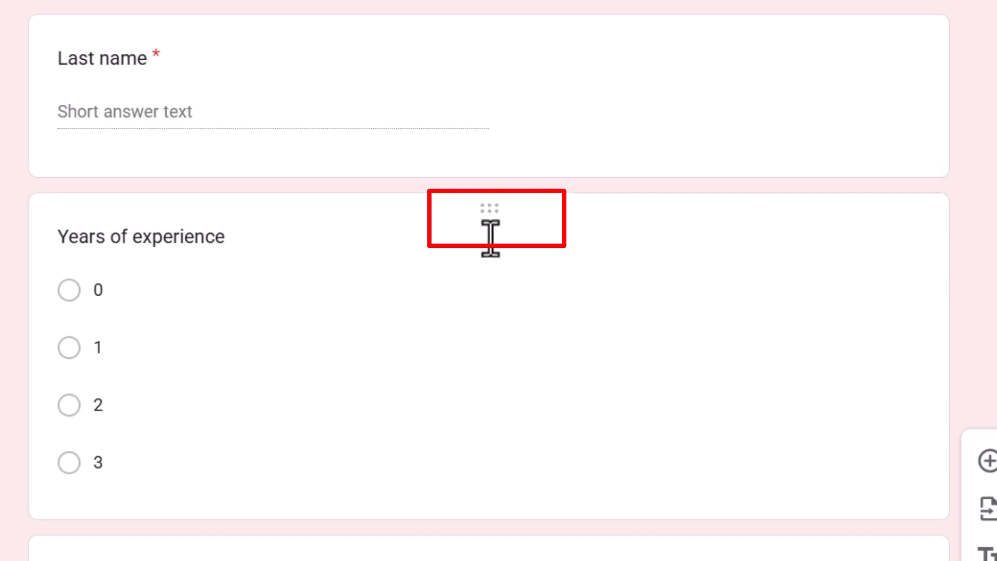
left_click_drag(491, 211, 514, 560)
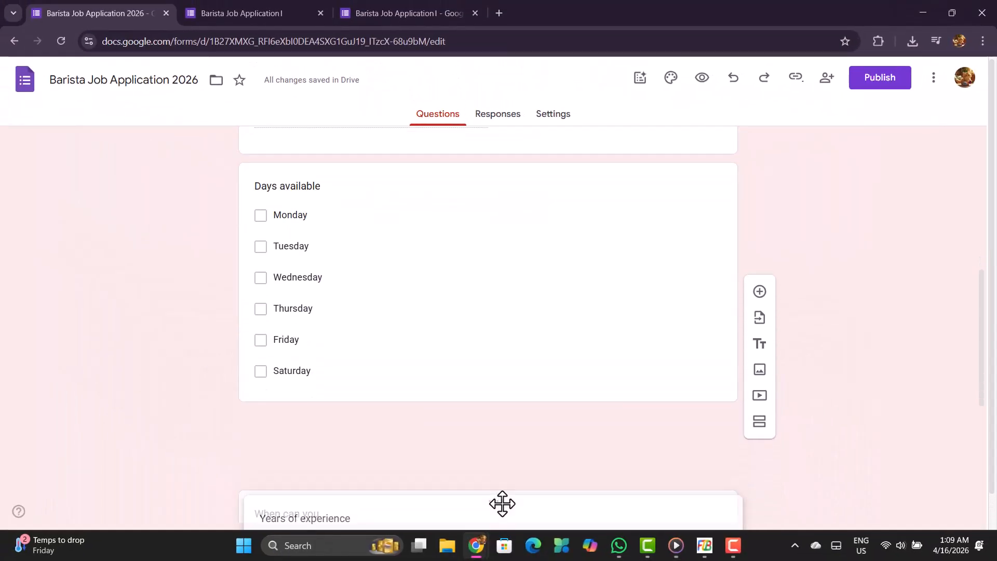
left_click_drag(502, 504, 502, 379)
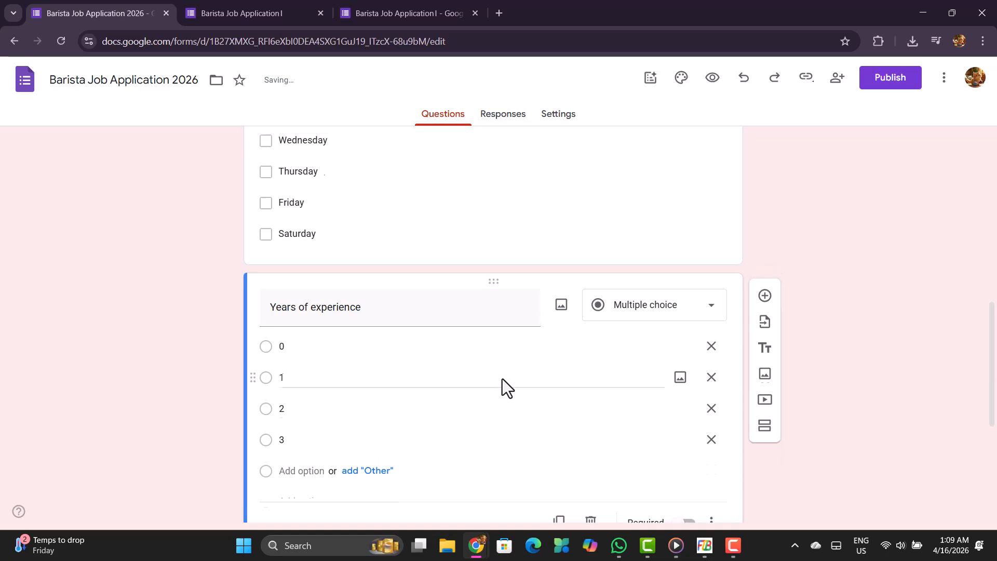
Examine the new question order in the form, from the header down to the last, untitled question.
scroll(501, 374, "up", 15)
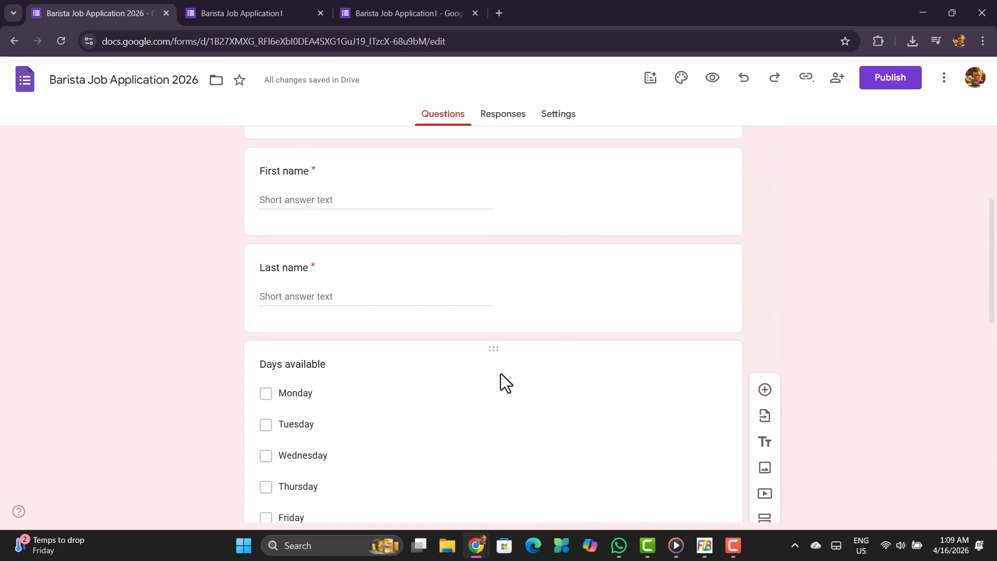
scroll(490, 451, "down", 2)
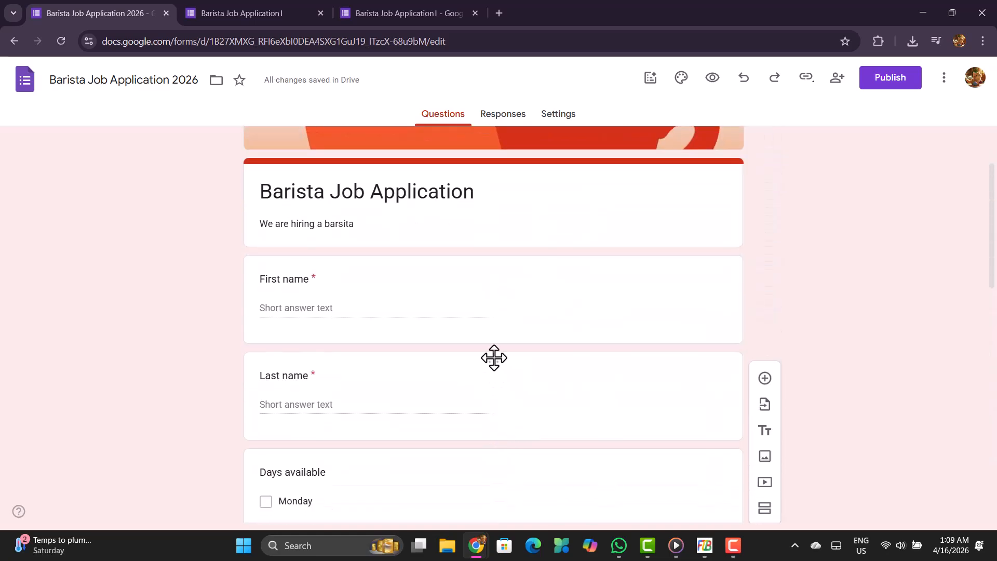
left_click_drag(494, 360, 495, 408)
scroll(510, 401, "down", 10)
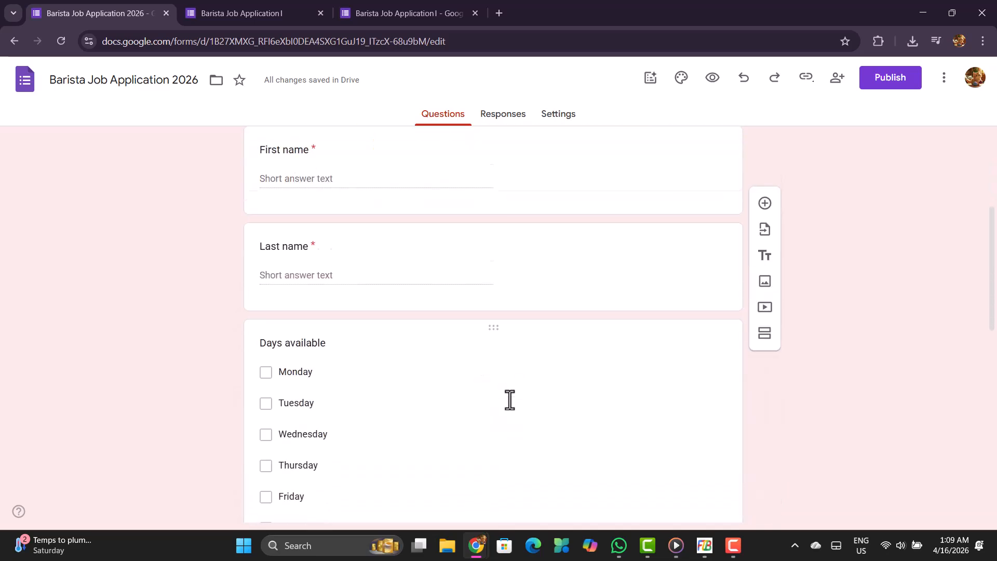
scroll(510, 400, "down", 4)
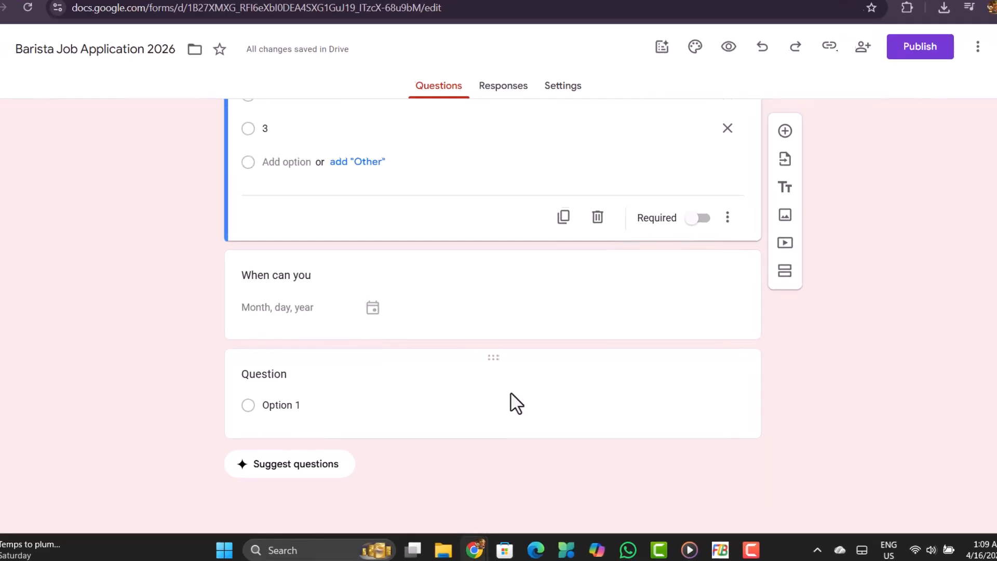
scroll(510, 400, "up", 4)
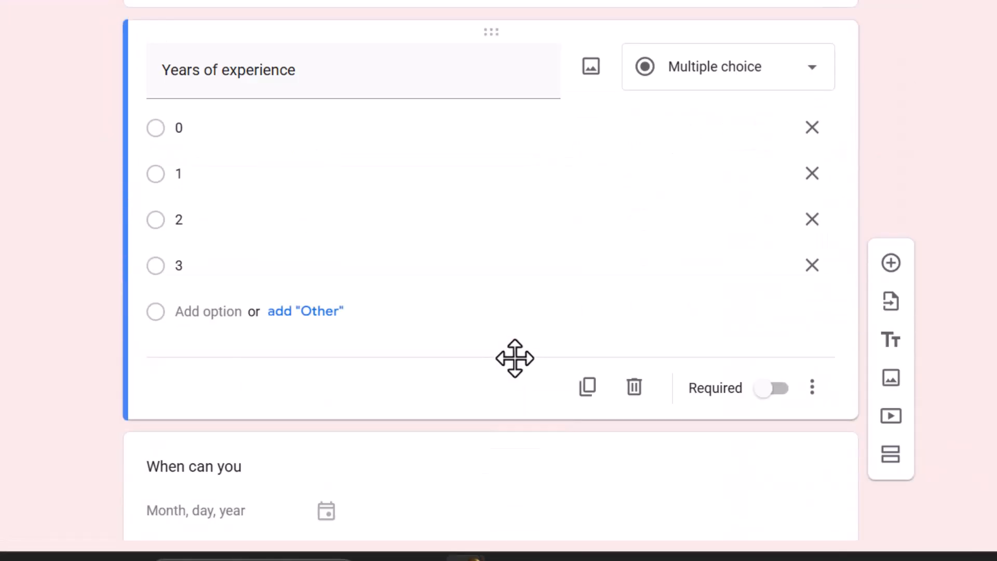
scroll(514, 357, "up", 1)
scroll(429, 314, "down", 5)
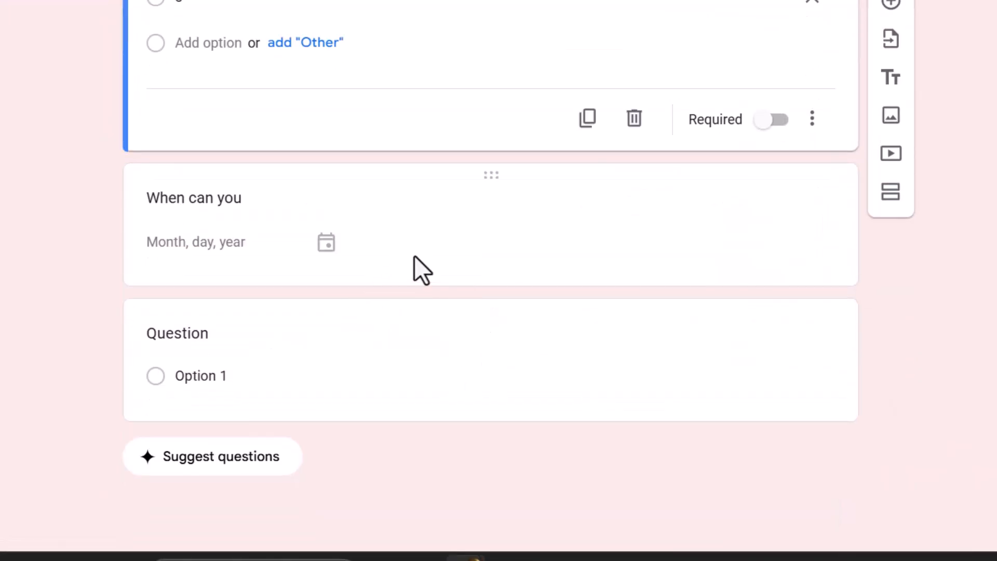
Add a new section after the last, untitled question and merge it with the section above.
left_click(392, 311)
scroll(415, 318, "up", 3)
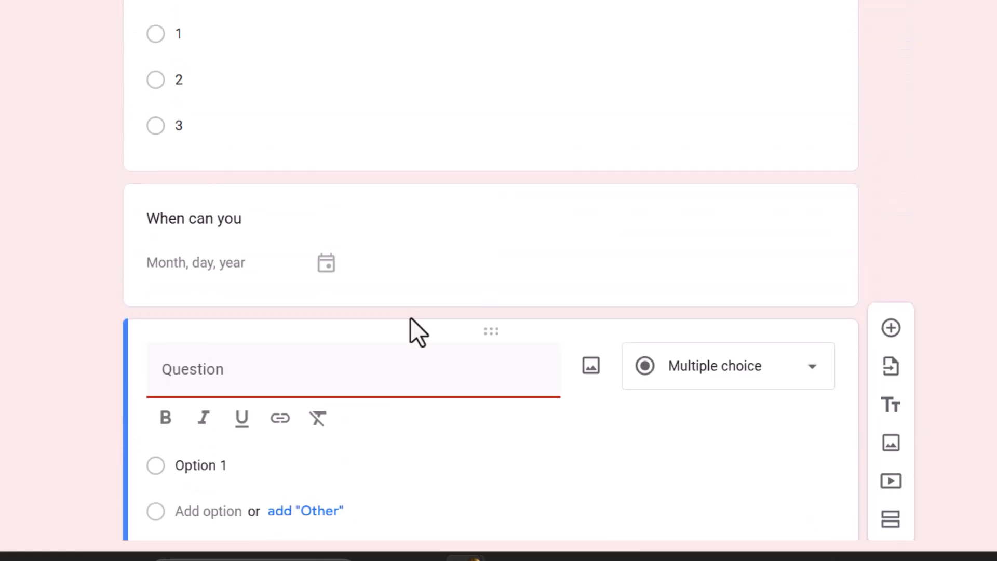
scroll(410, 330, "down", 3)
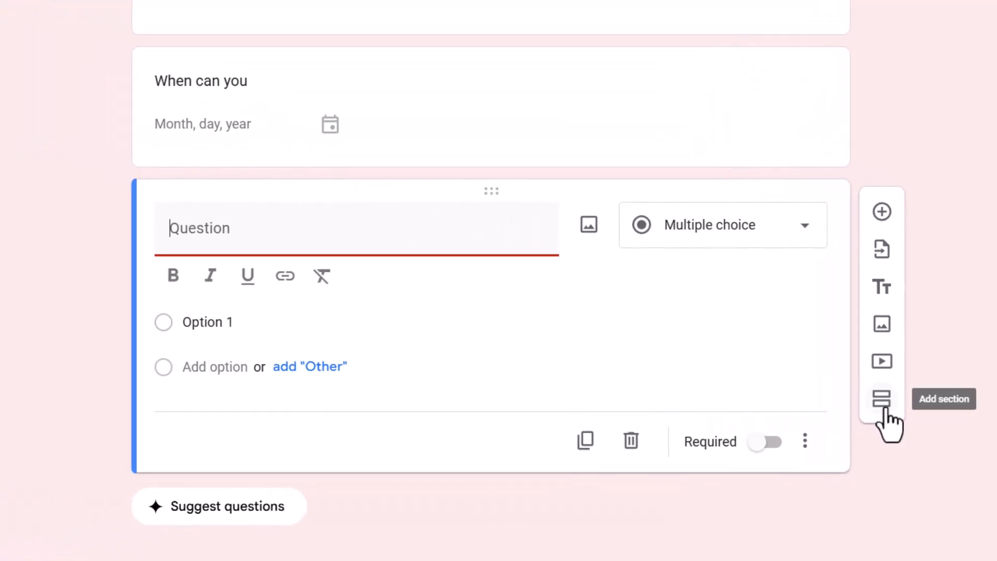
left_click(883, 408)
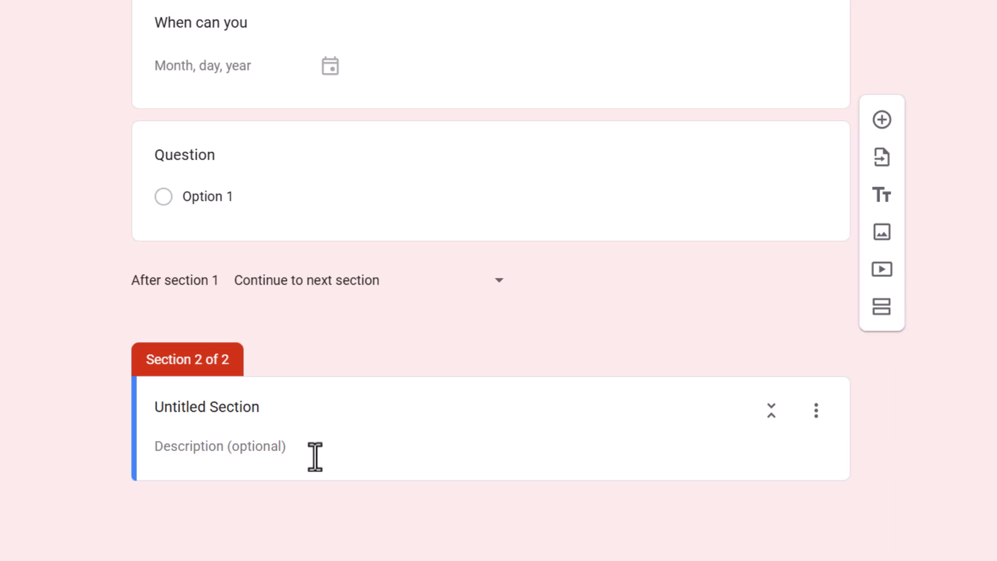
left_click(602, 412)
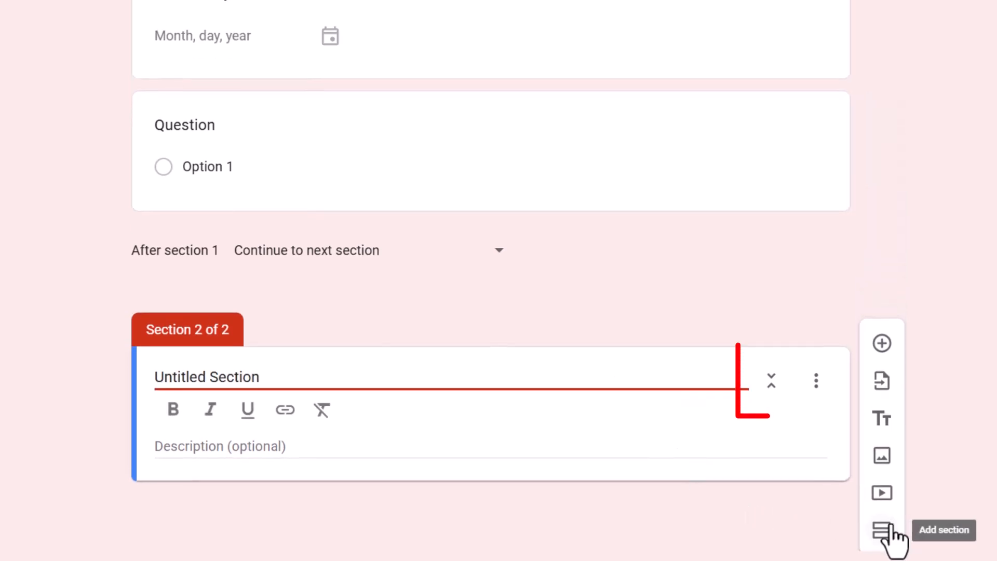
left_click(818, 385)
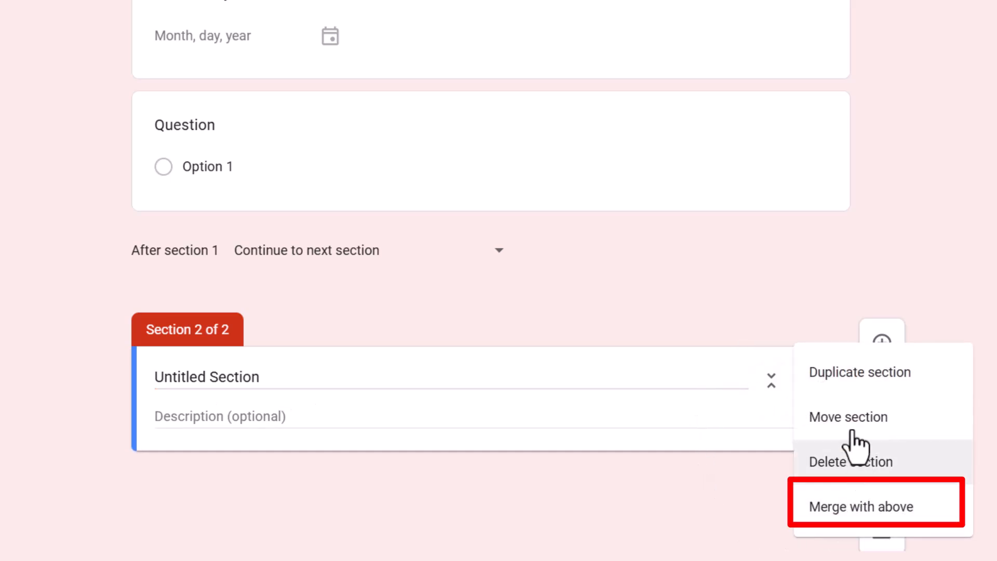
left_click(881, 508)
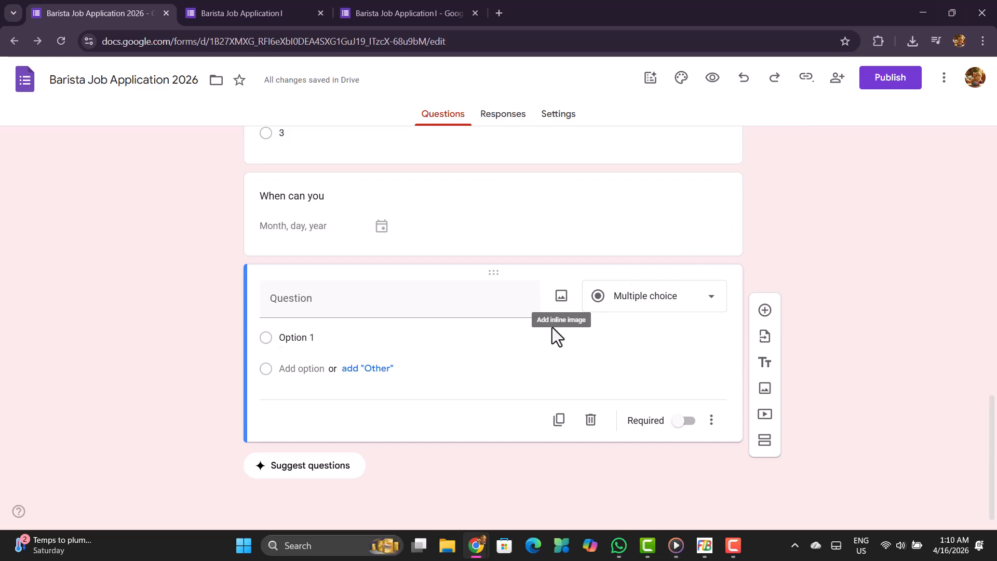
Publish the form with responders set to anyone with the link.
scroll(514, 362, "up", 10)
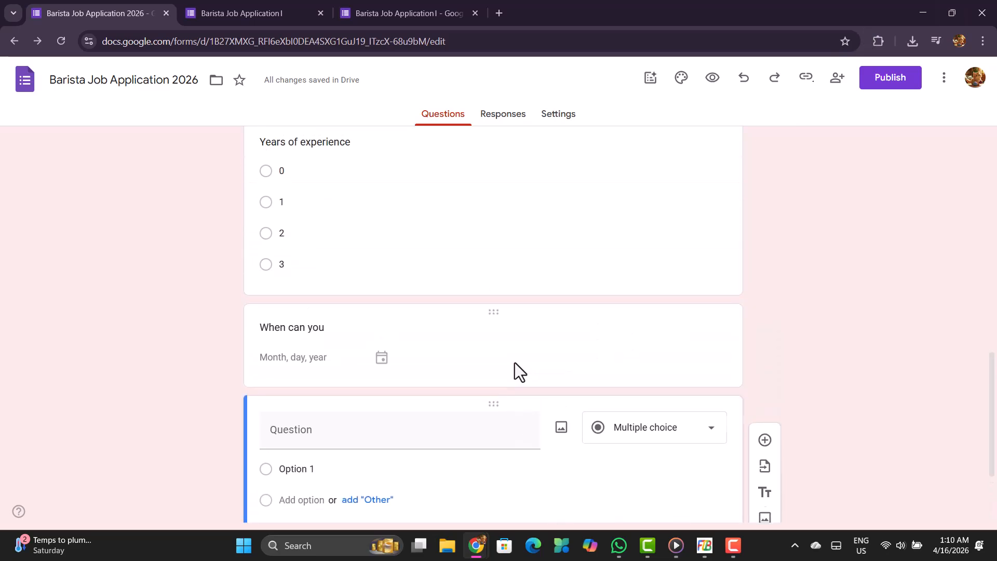
scroll(514, 362, "up", 5)
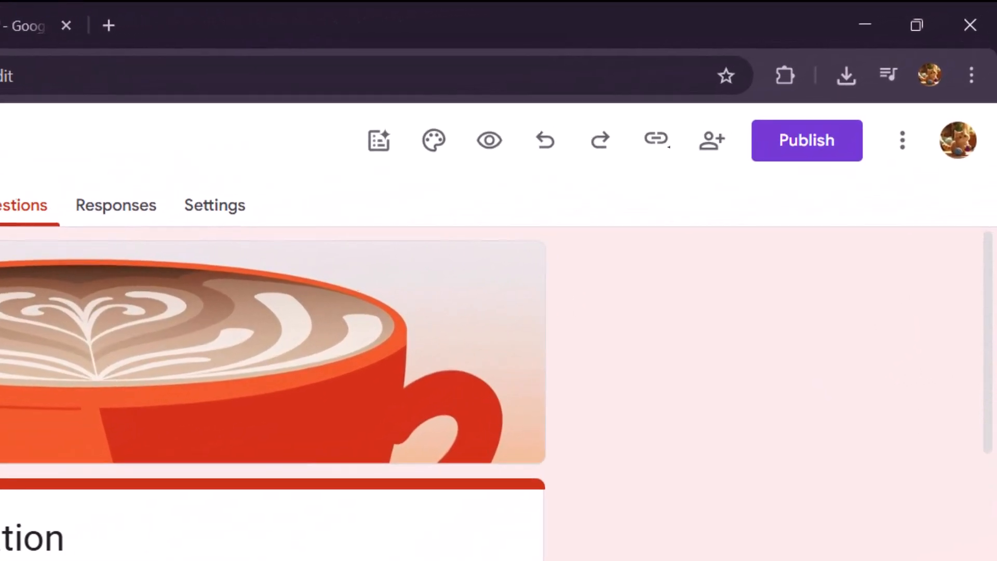
left_click(818, 163)
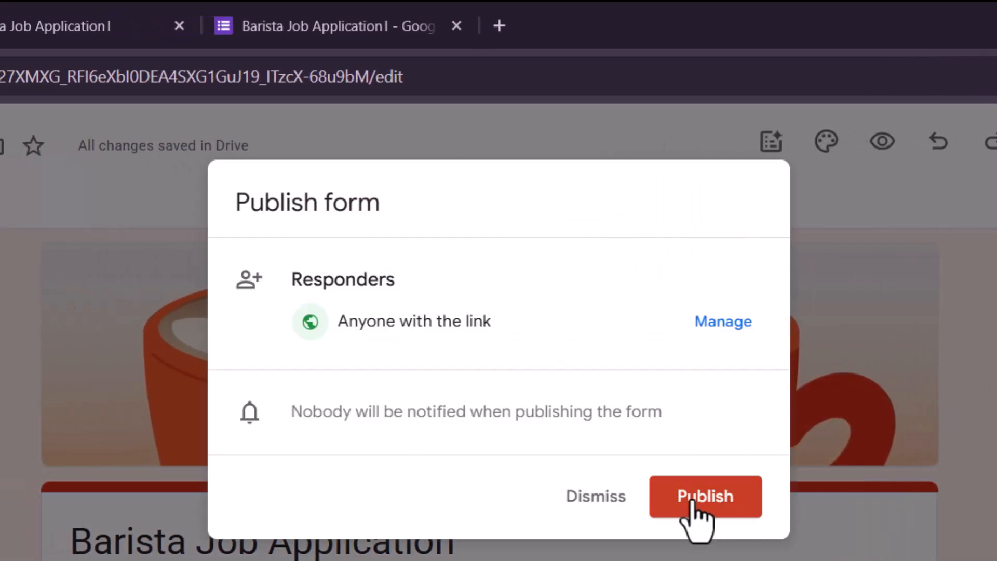
left_click(696, 506)
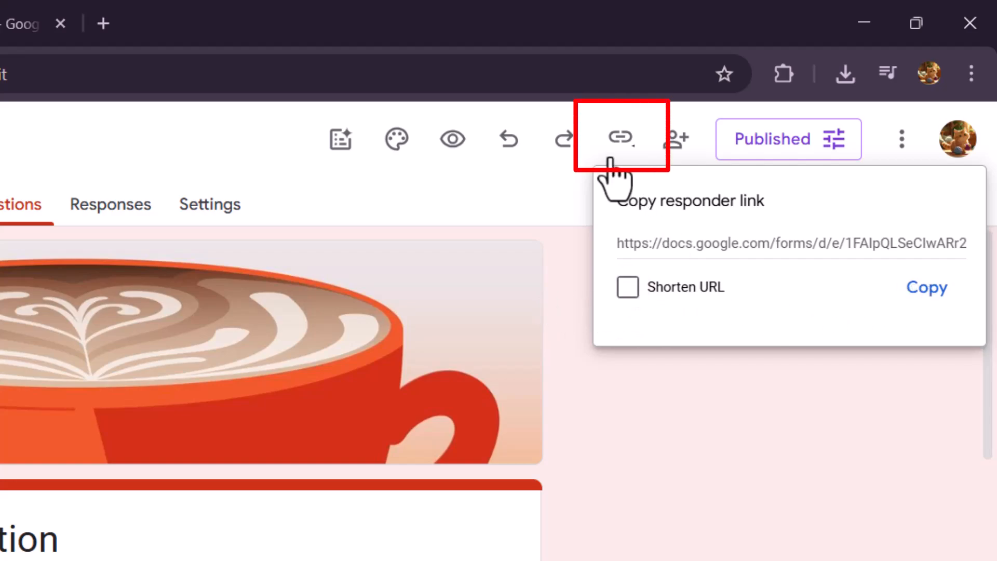
Shorten the form's responder link and copy it.
left_click(616, 143)
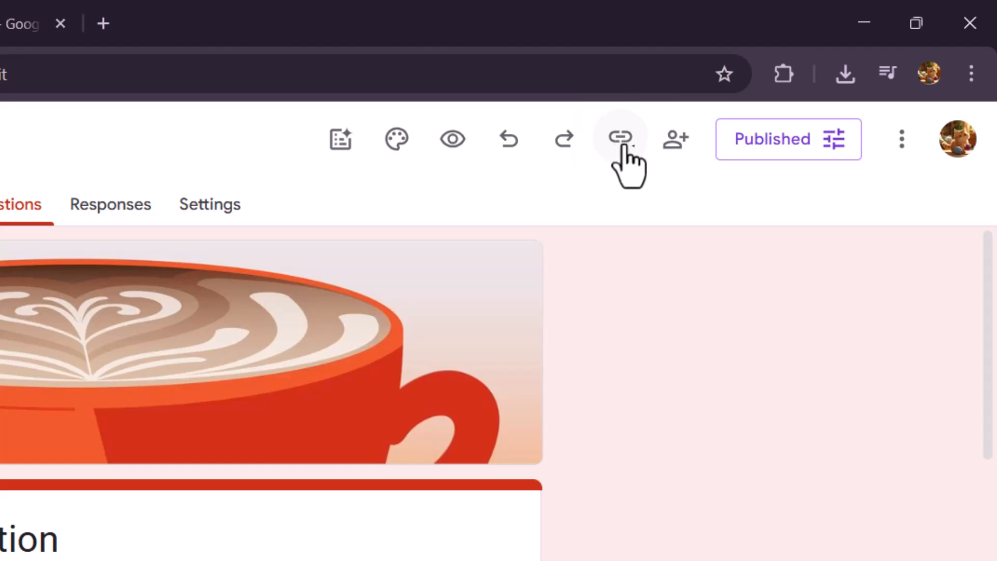
left_click(619, 145)
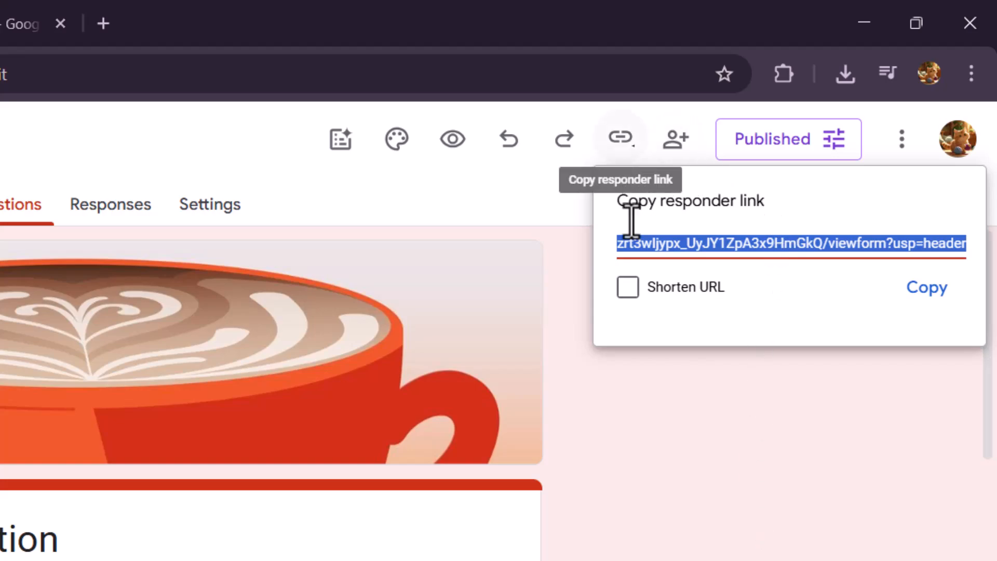
left_click(629, 296)
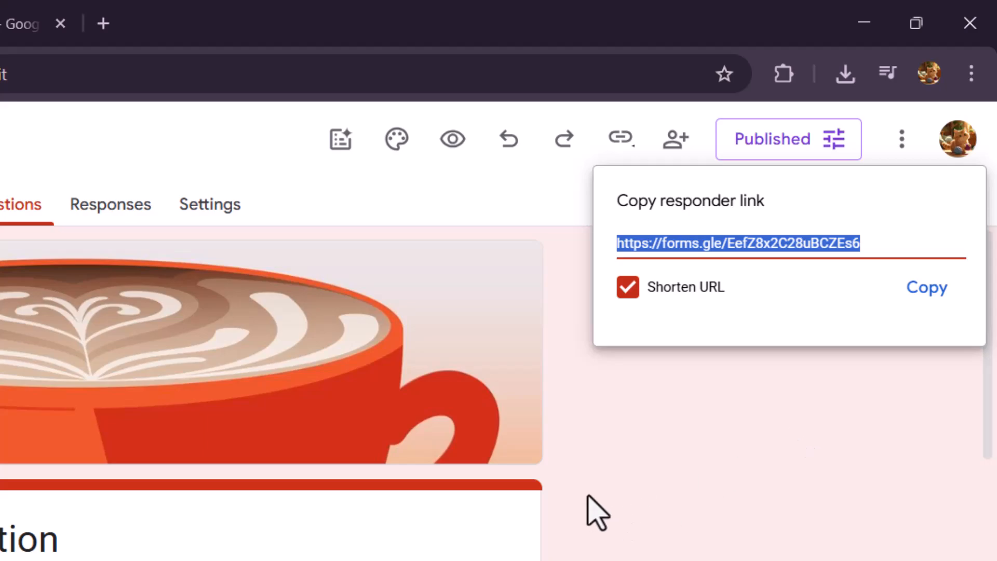
left_click(927, 291)
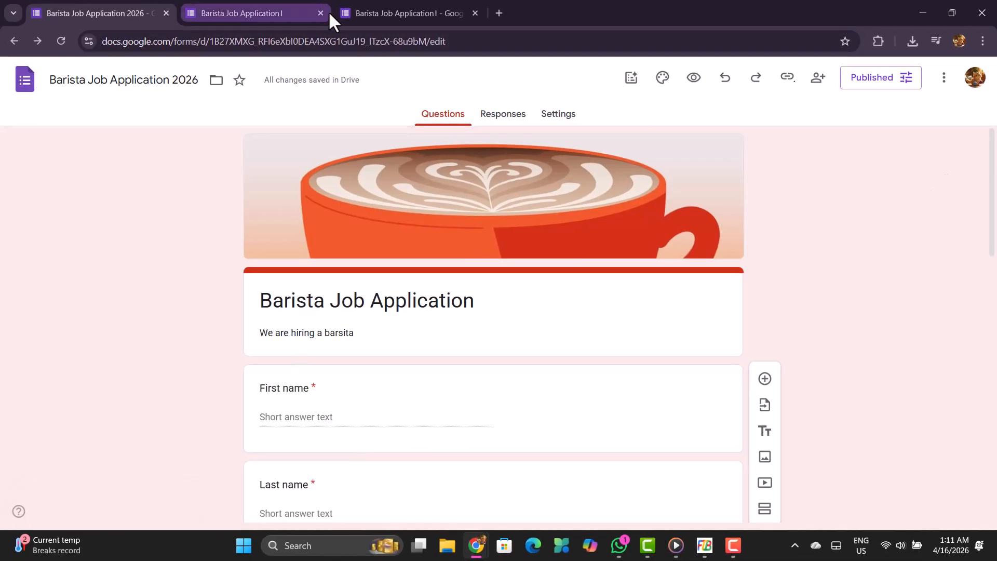
Close the two other open Barista Job Application pages, keeping only the form editor, and look over the form.
left_click(320, 13)
left_click(320, 13)
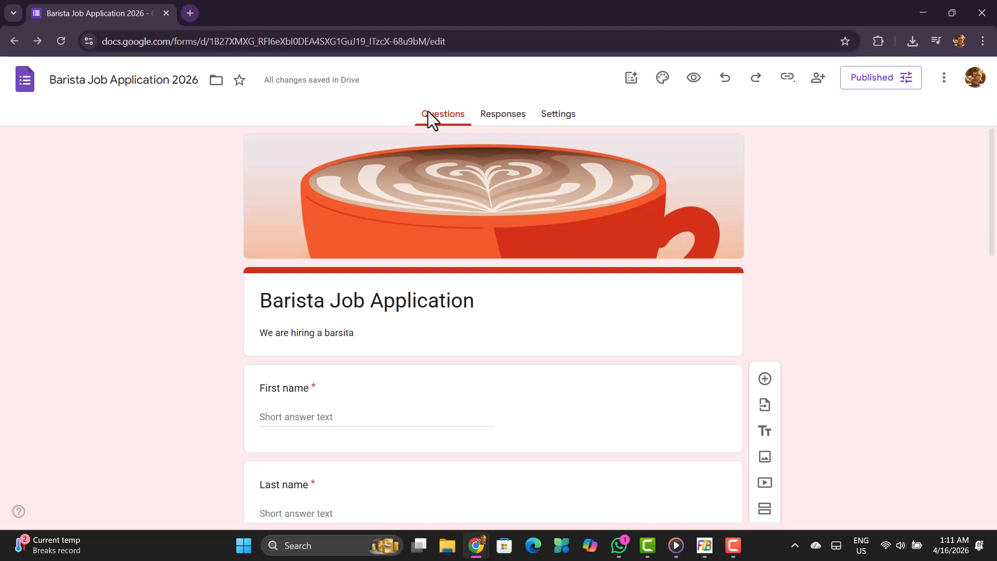
scroll(516, 187, "down", 1)
scroll(516, 187, "down", 2)
scroll(516, 187, "up", 3)
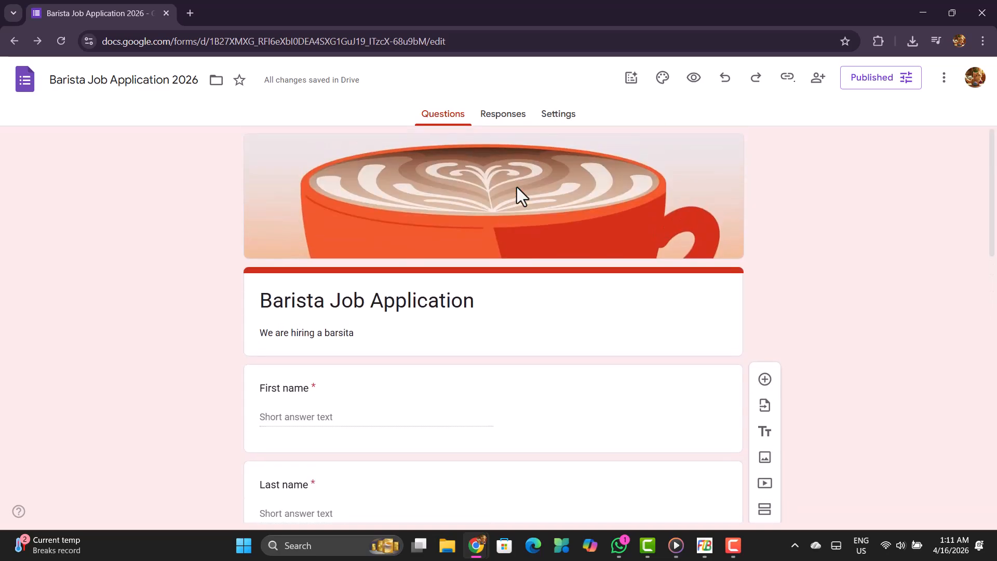
Open the copied responder link in a new browser tab.
left_click(190, 13)
left_click(227, 41)
key("ctrl+v")
key("Return")
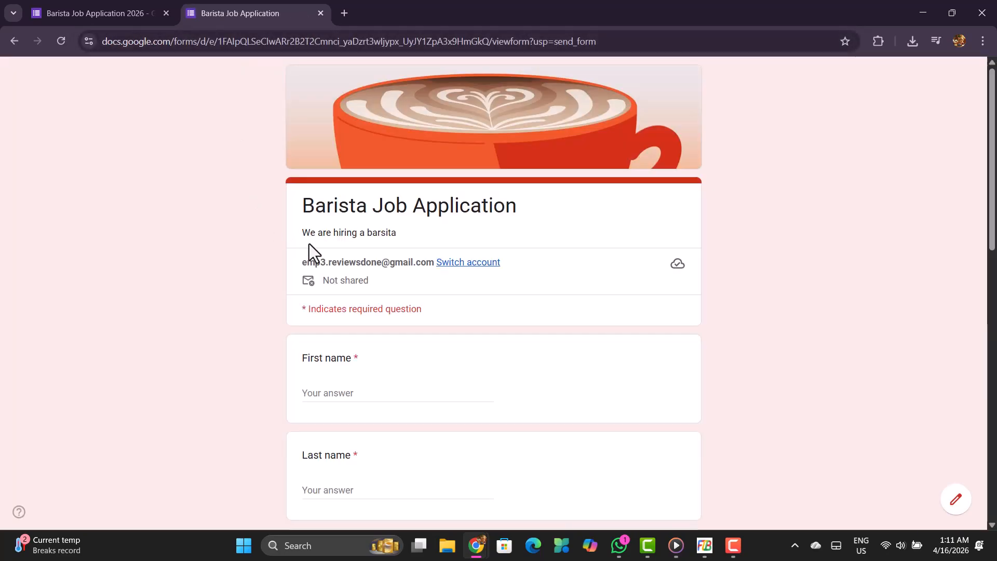
Fill in the applicant's first name and last name, leave the other questions blank, and submit the form.
scroll(356, 385, "down", 2)
left_click(342, 291)
type("John")
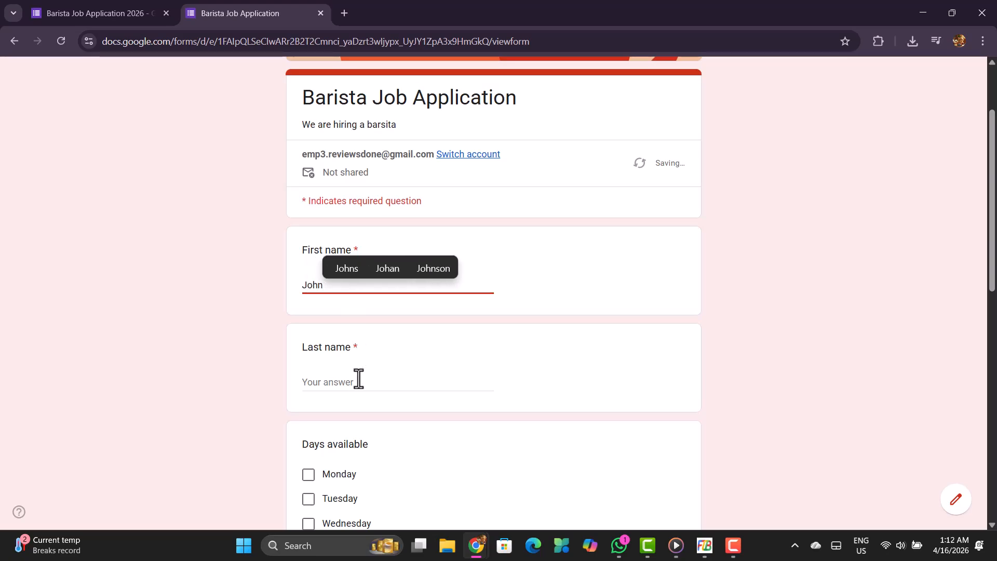
left_click(354, 384)
type("Smith")
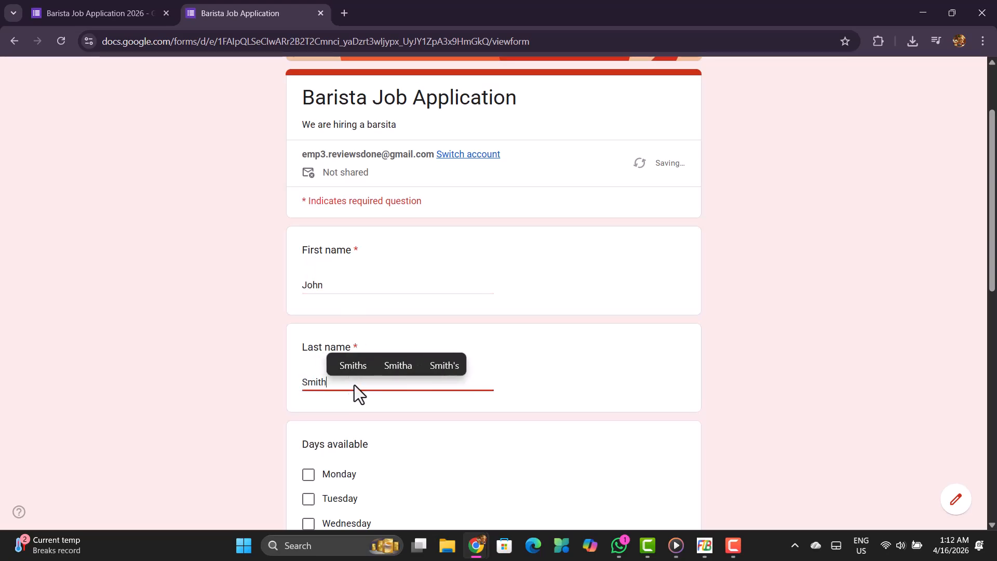
scroll(519, 426, "down", 10)
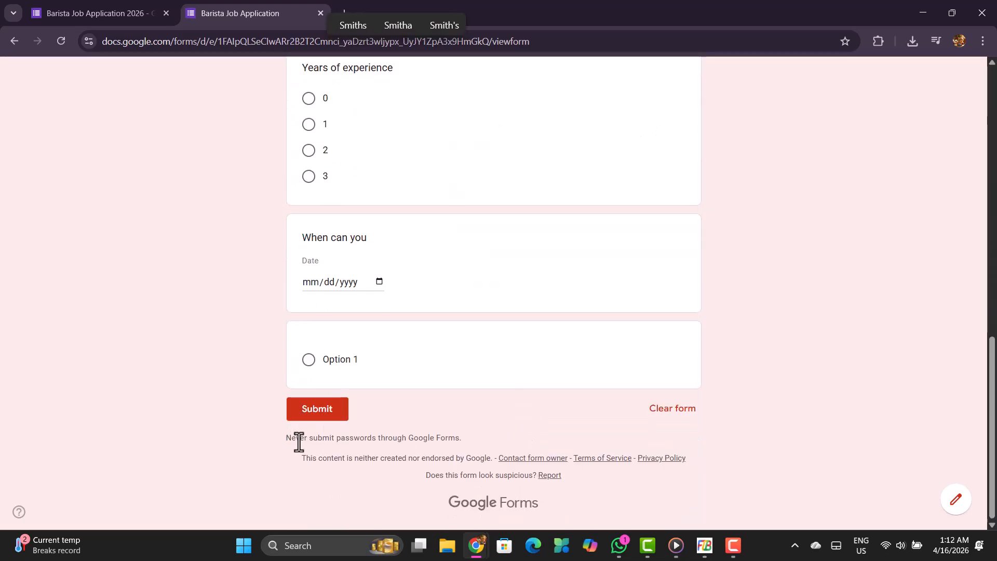
left_click(323, 418)
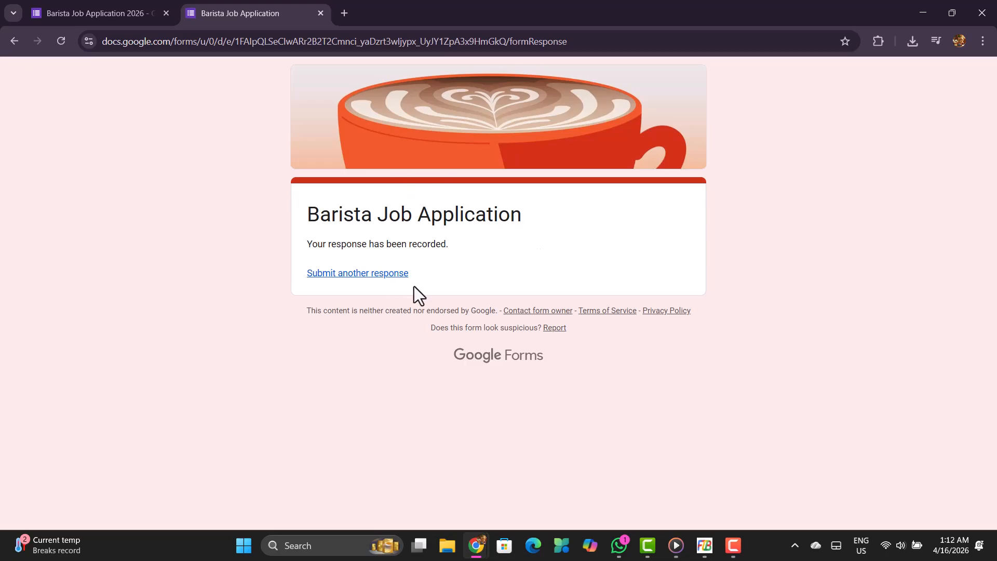
Return to the form editor and examine the summary of the submitted responses for each question.
left_click(76, 4)
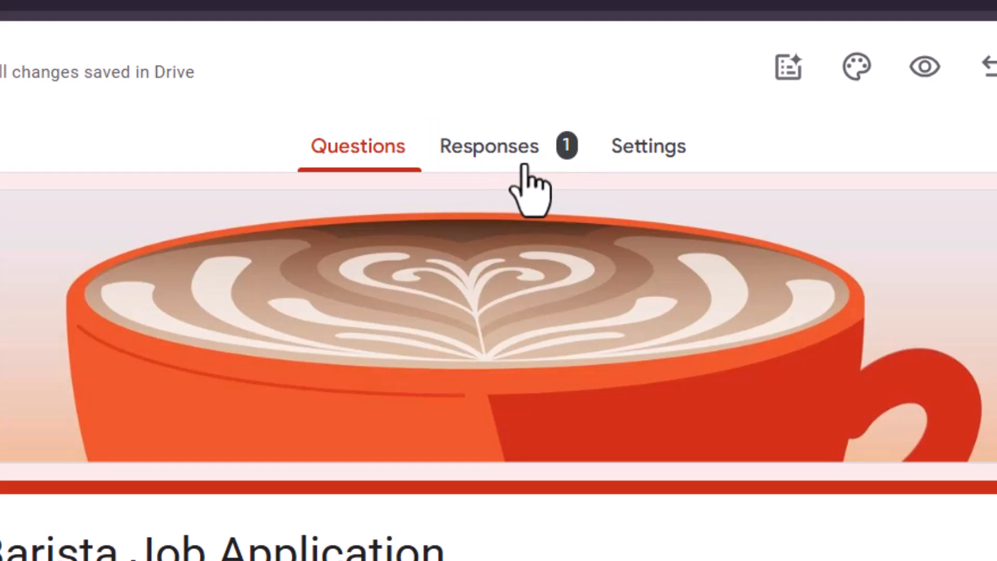
left_click(508, 159)
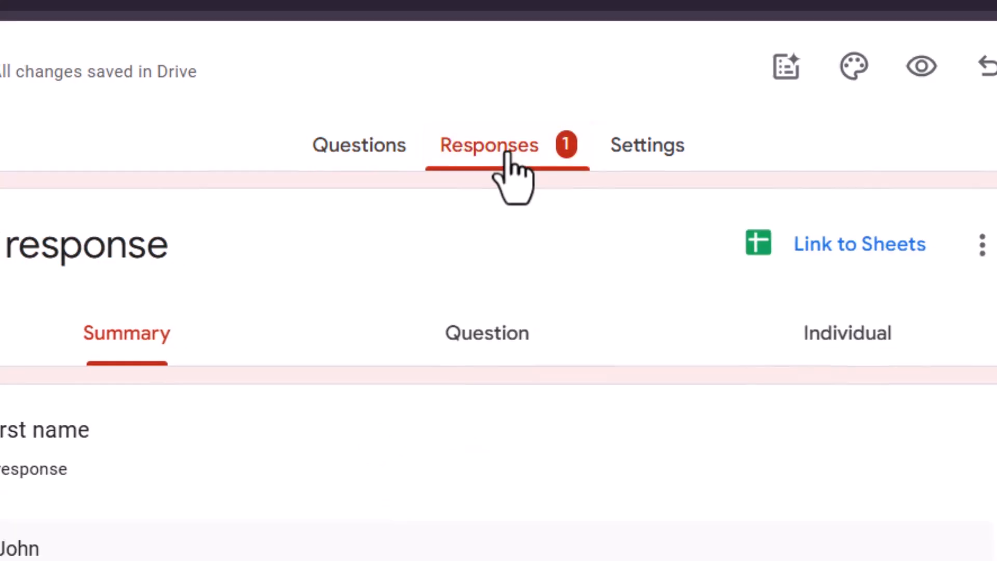
scroll(383, 512, "down", 6)
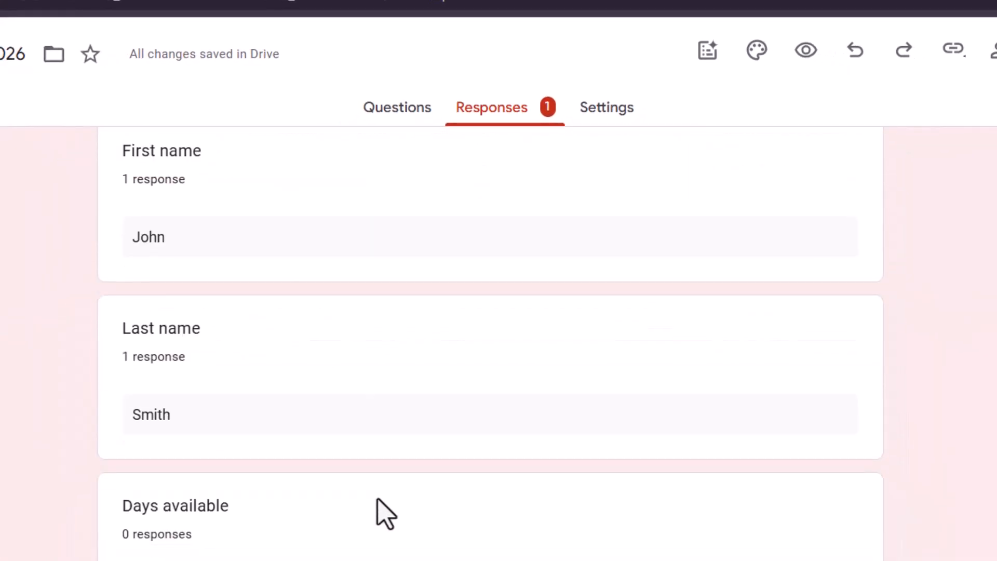
scroll(386, 514, "down", 4)
scroll(387, 513, "up", 10)
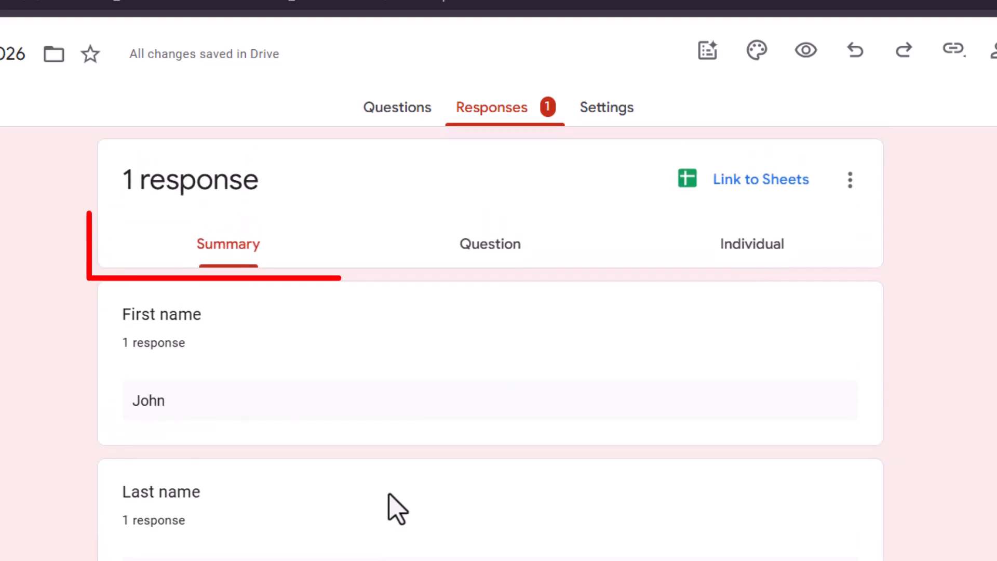
View the responses by question and individually, and go through the response summary again.
left_click(500, 248)
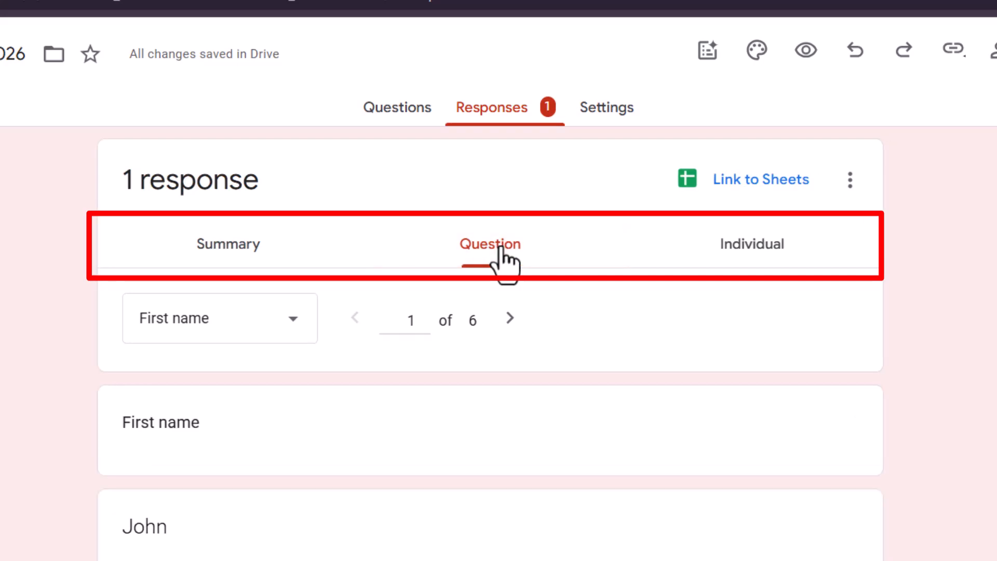
left_click(744, 250)
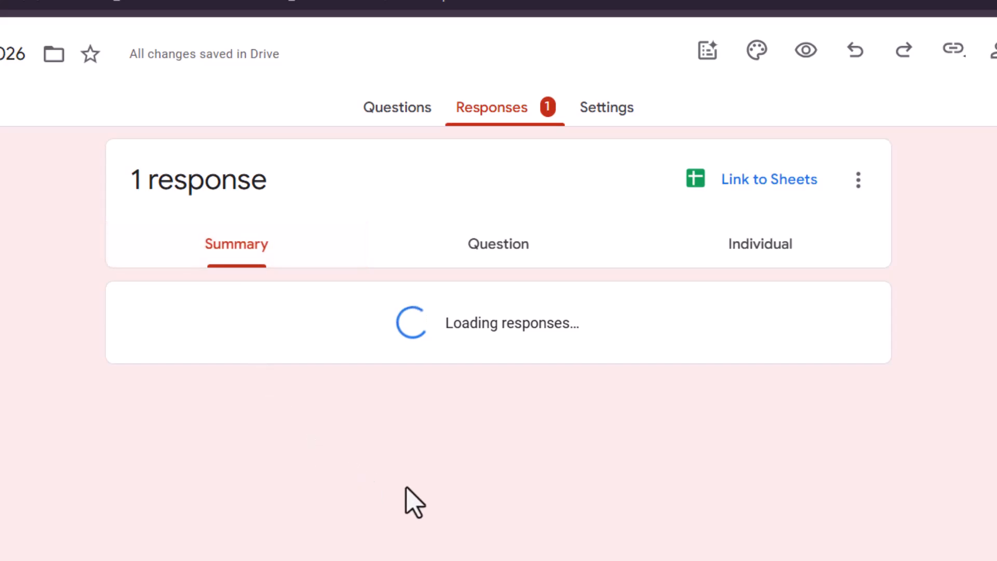
scroll(405, 493, "down", 10)
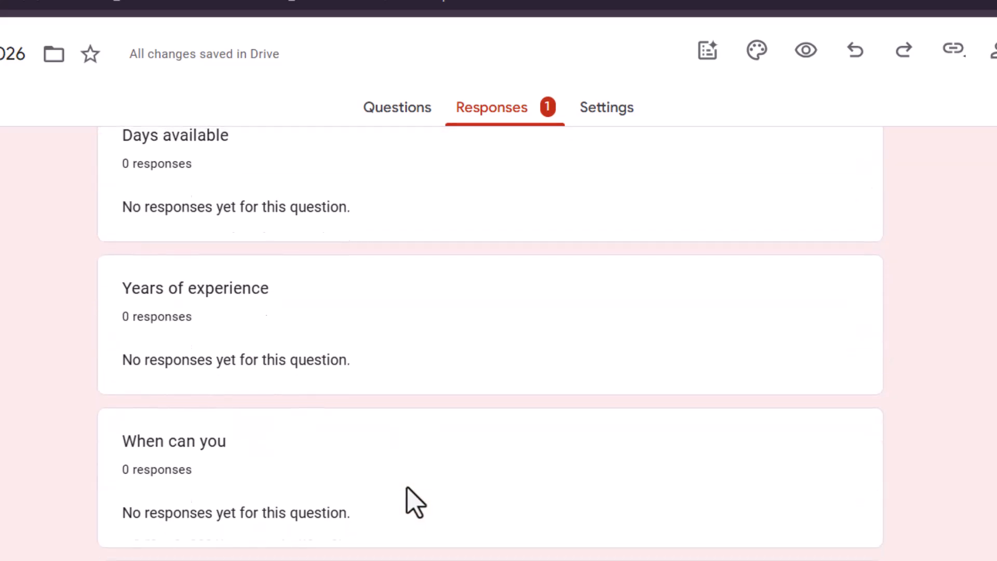
scroll(413, 498, "up", 5)
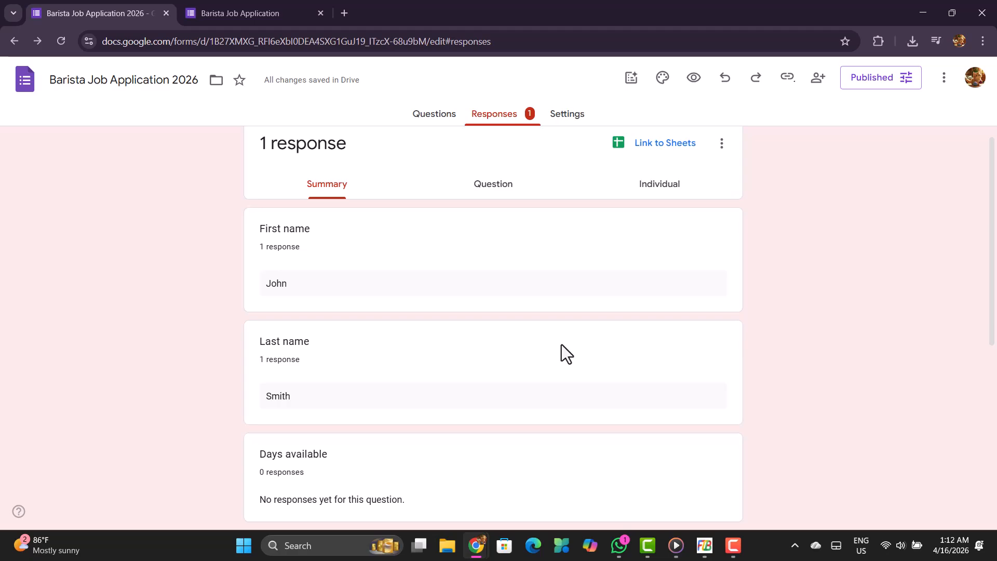
scroll(562, 344, "up", 1)
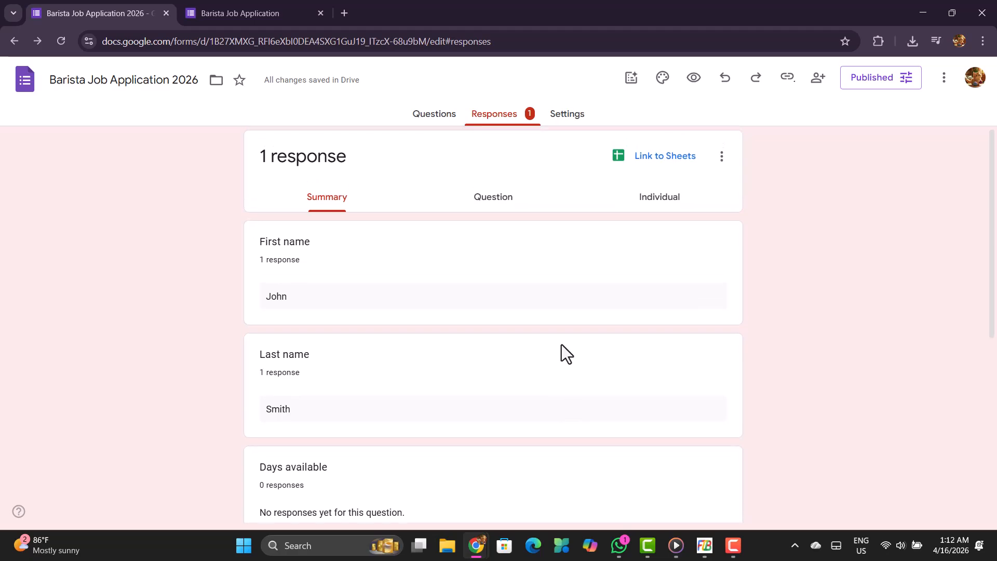
Examine the individual response, reading the answers to all of the form's questions.
left_click(669, 218)
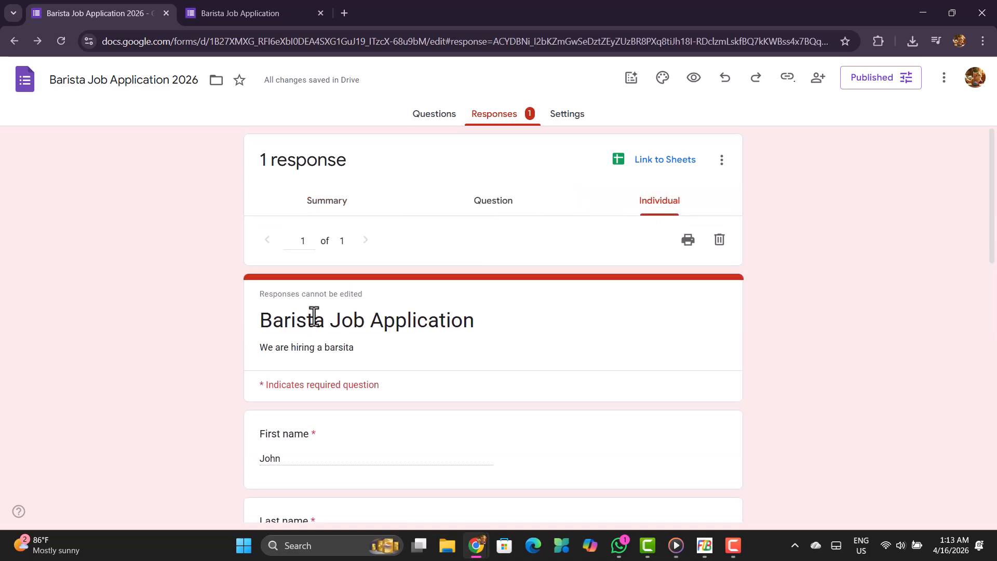
scroll(327, 317, "down", 4)
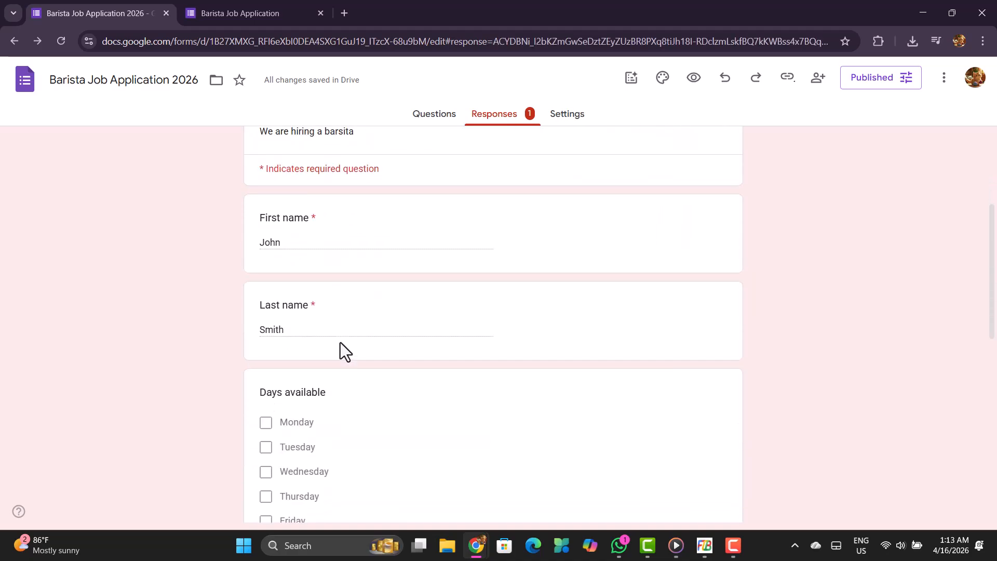
scroll(340, 342, "down", 10)
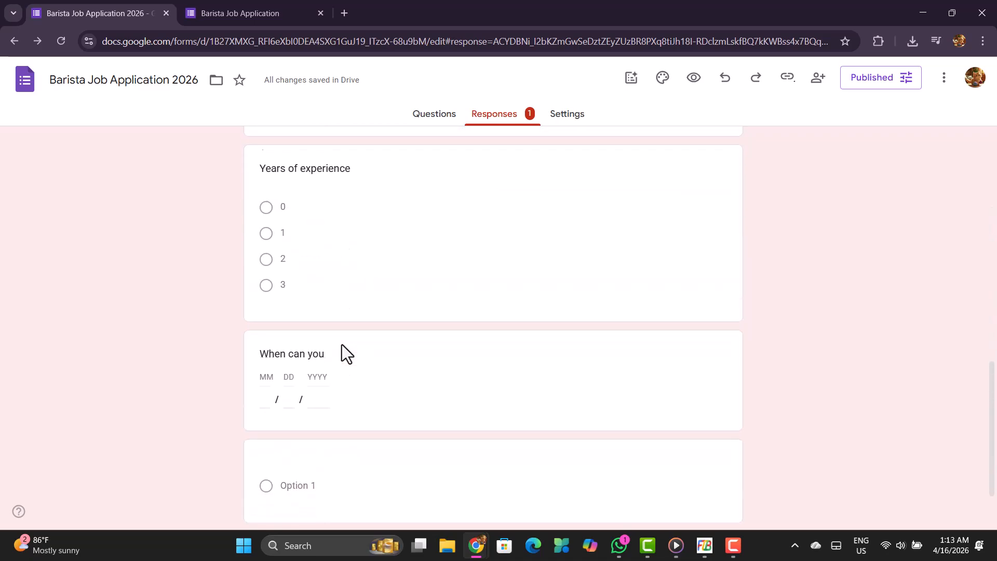
scroll(342, 344, "up", 10)
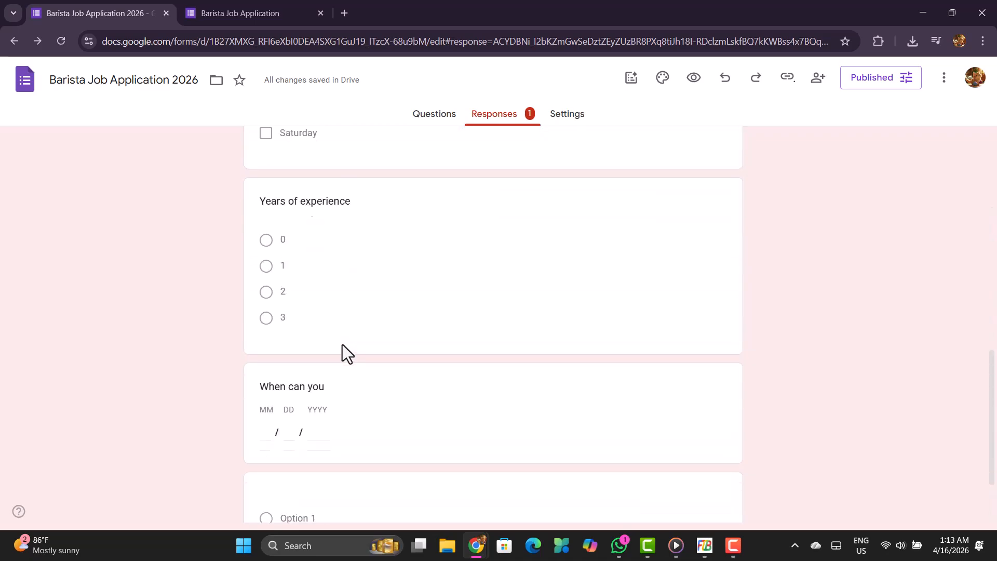
scroll(358, 344, "up", 4)
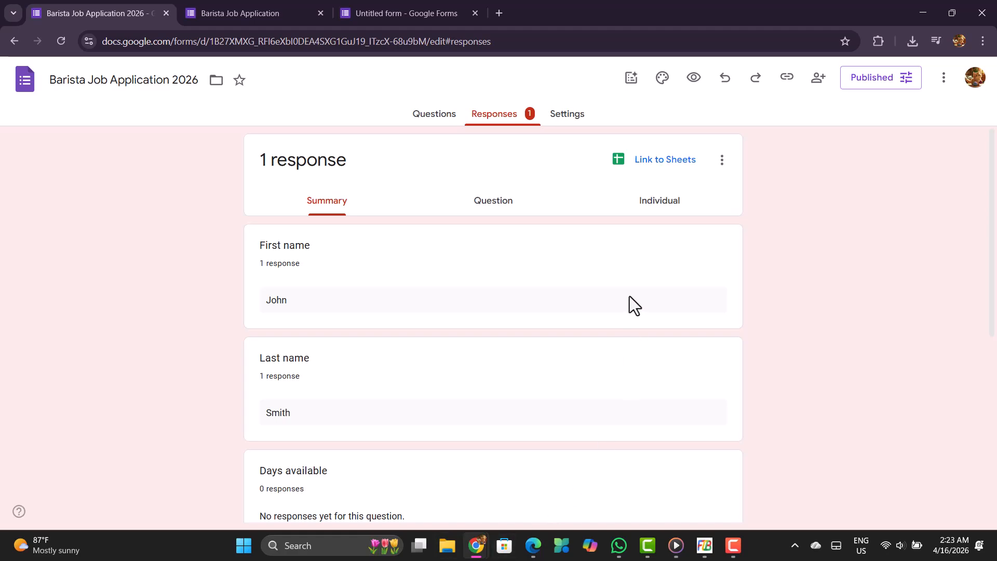
Preview the individual response for printing as a PDF, and close the preview without saving.
scroll(608, 239, "down", 2)
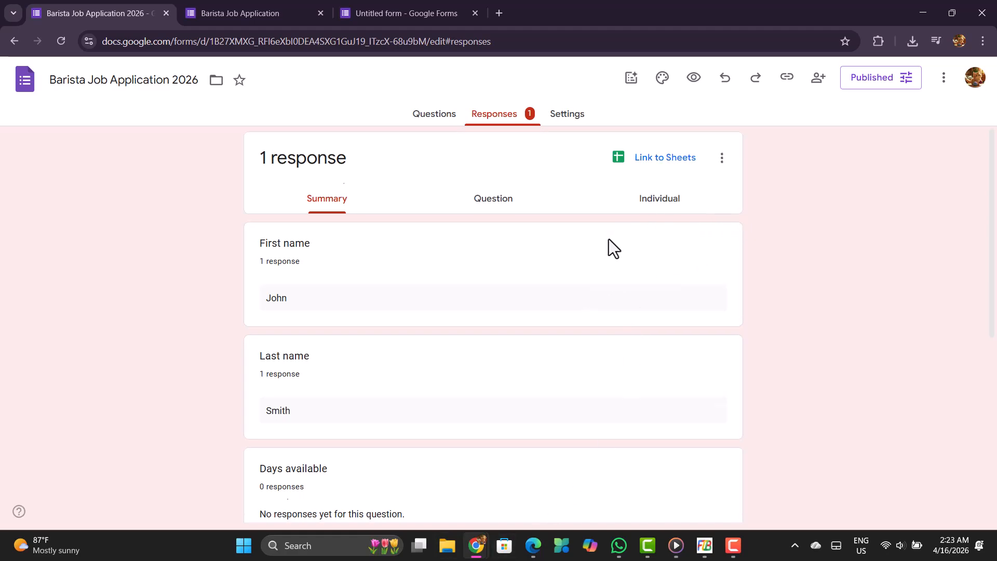
scroll(662, 210, "up", 2)
left_click(666, 204)
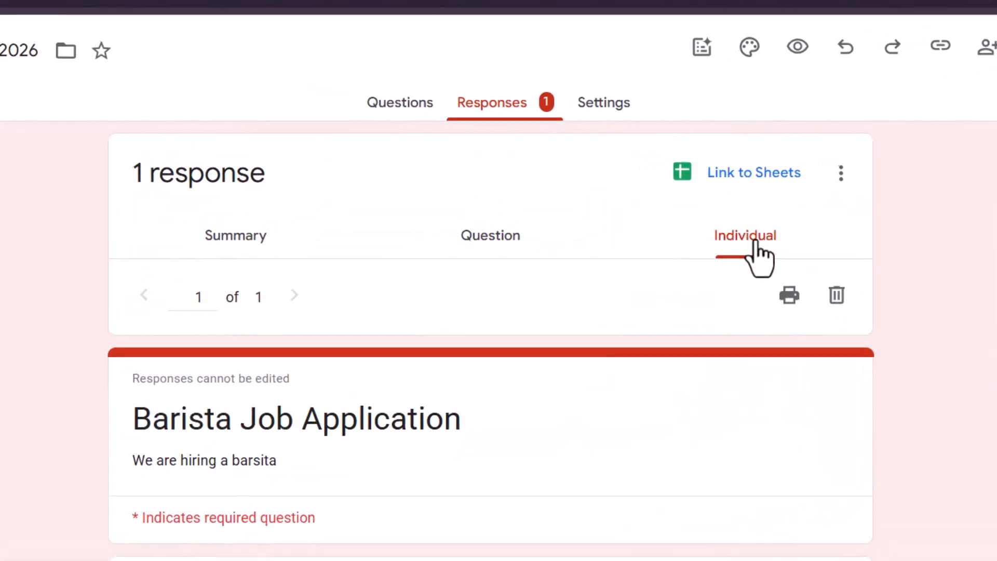
left_click(791, 299)
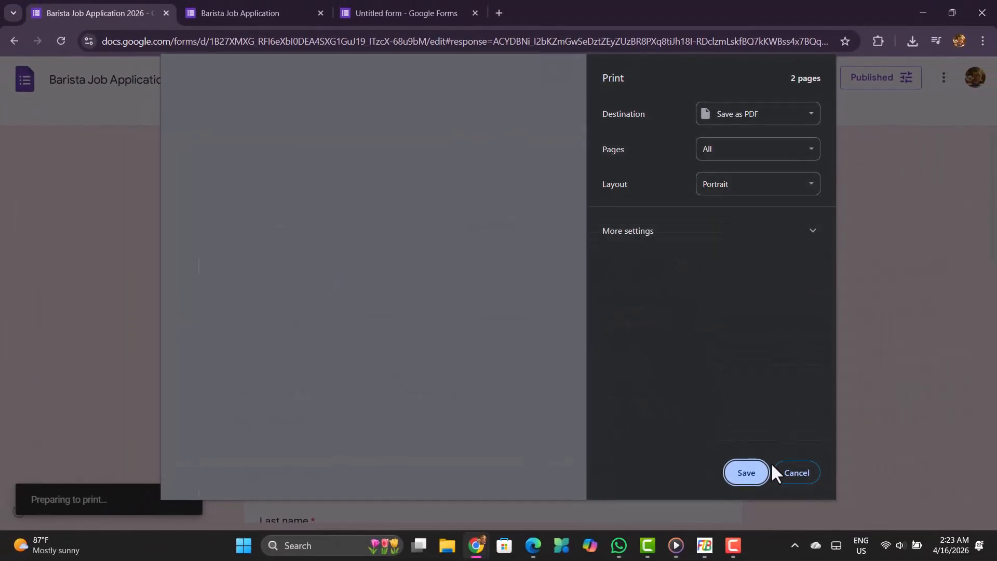
left_click(797, 474)
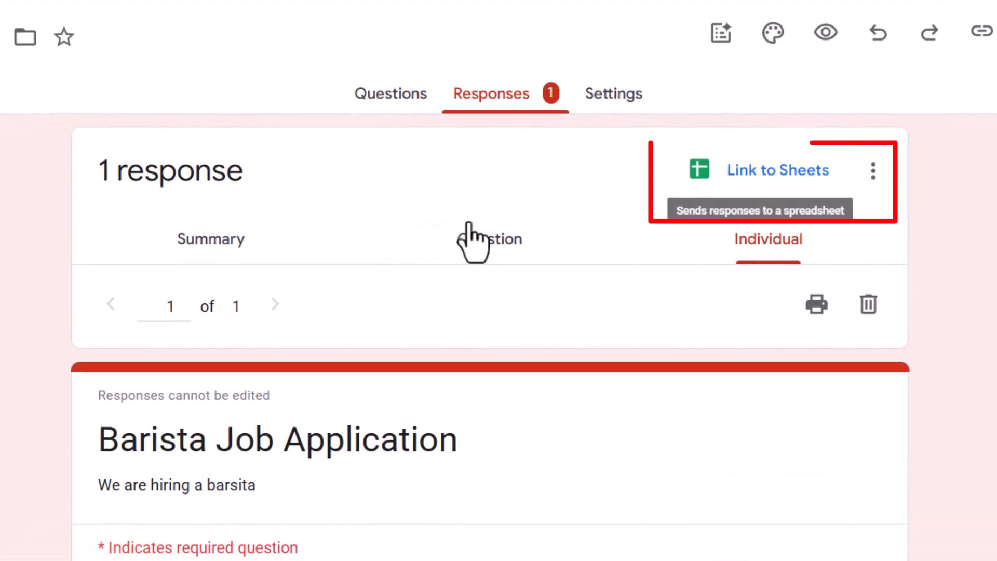
Link the form's responses to a newly created spreadsheet and clear the media player window covering it.
left_click(762, 176)
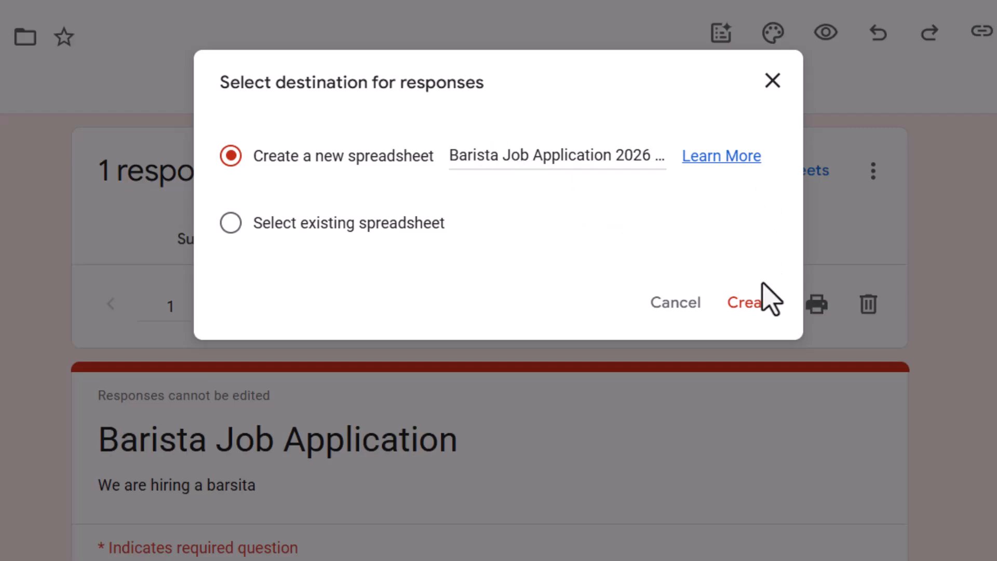
left_click(760, 304)
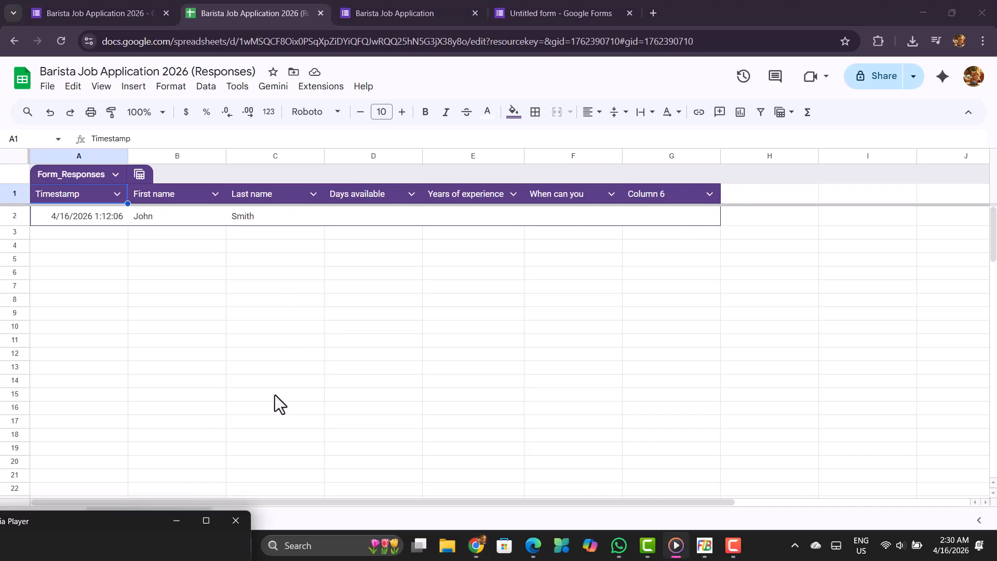
left_click(175, 519)
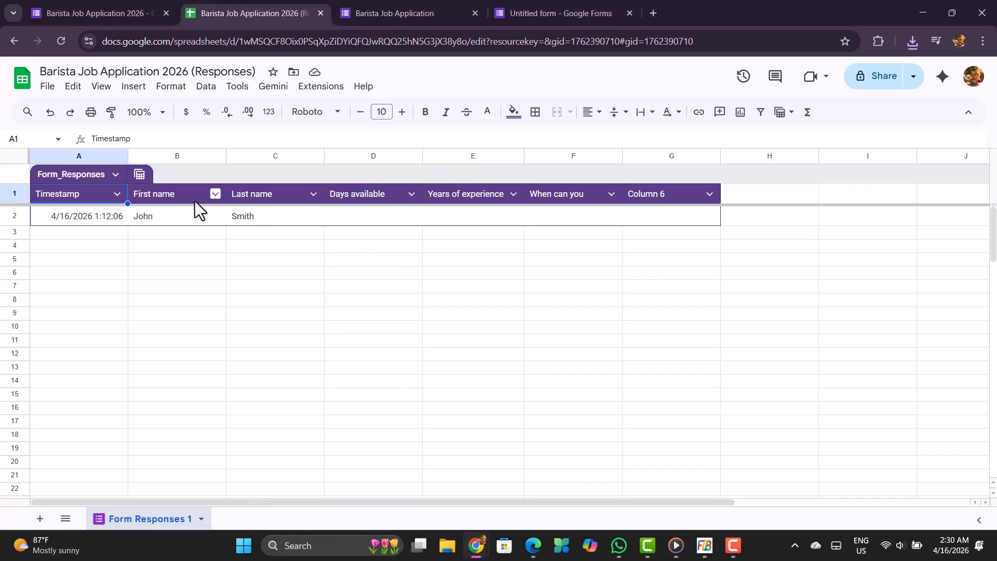
Compare the response row in the linked spreadsheet with the individual response in the form editor and the submitted form page.
left_click(98, 232)
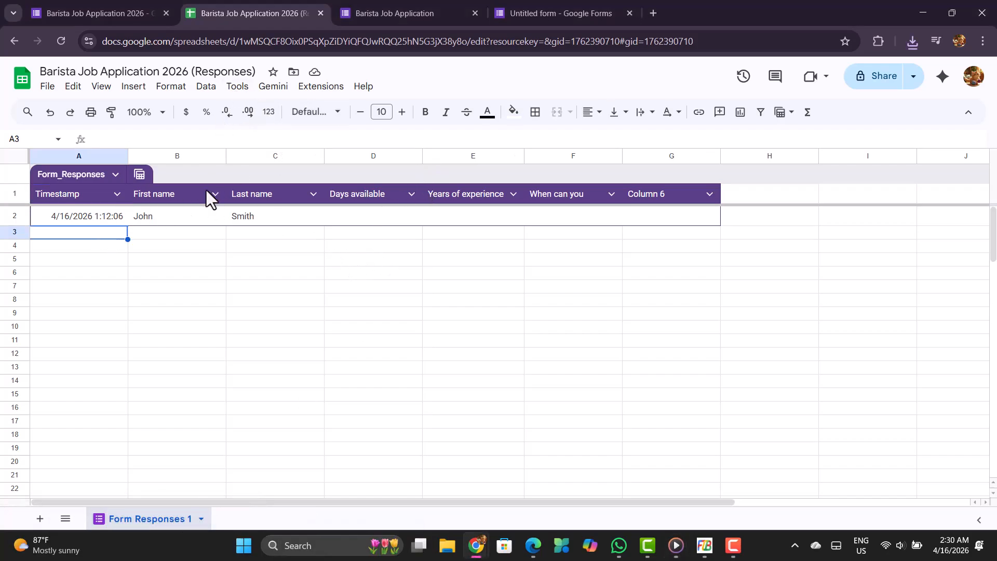
left_click(59, 9)
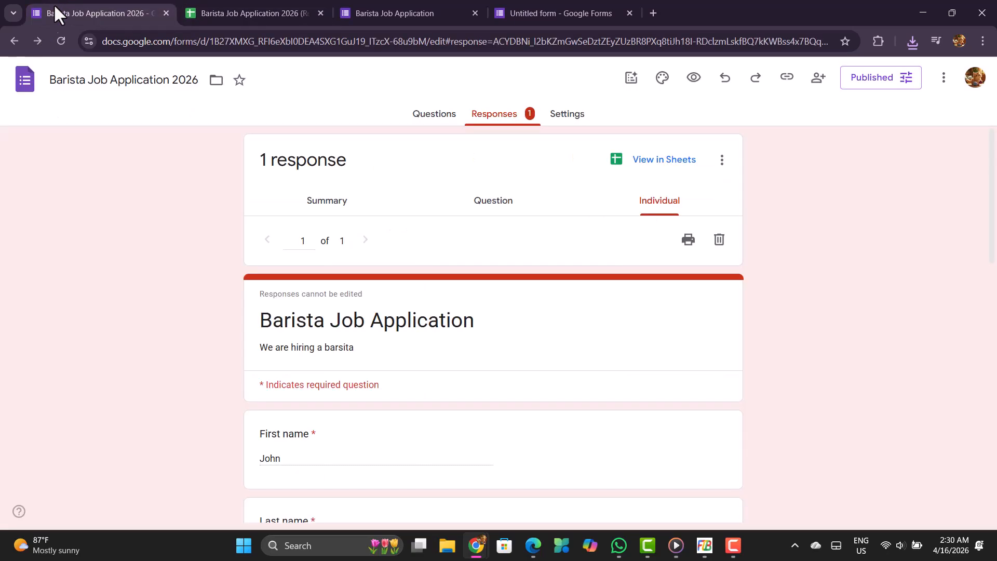
scroll(485, 349, "down", 10)
left_click(249, 13)
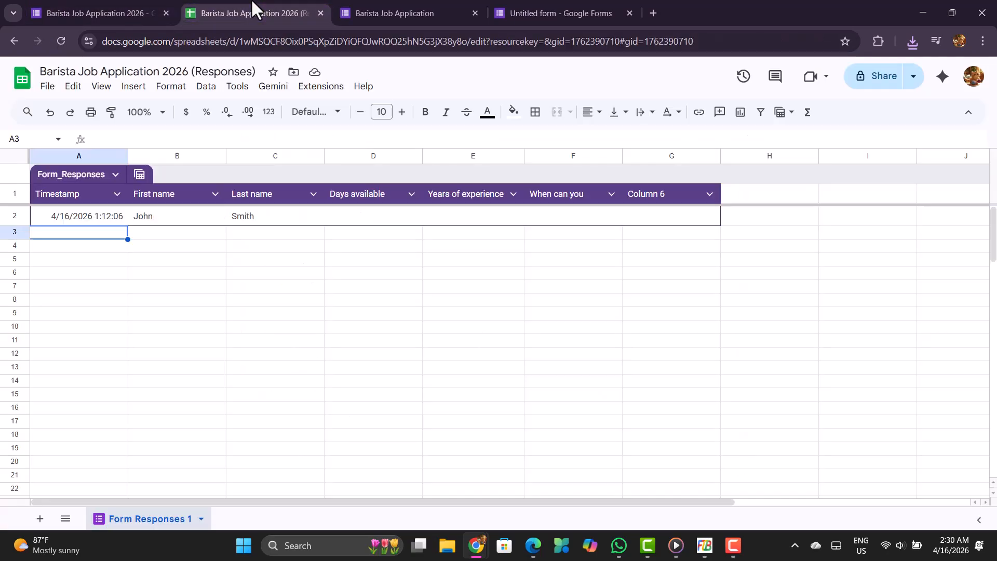
left_click(216, 237)
left_click(297, 225)
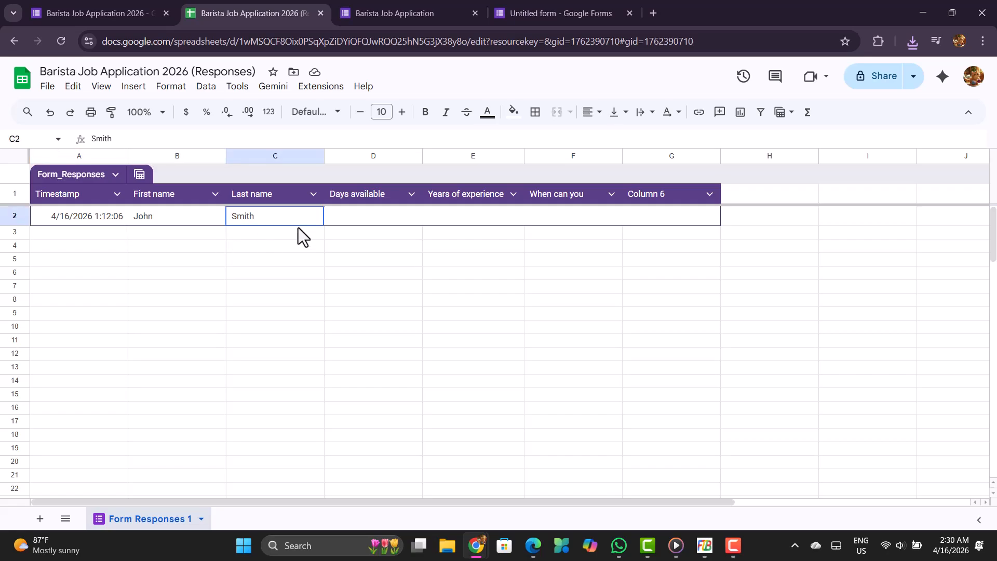
left_click(431, 236)
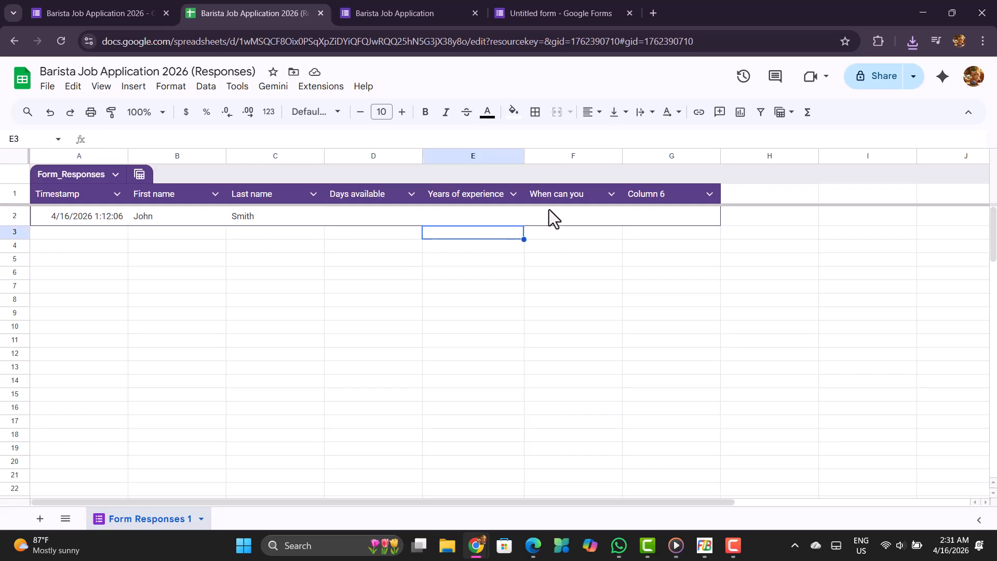
left_click(111, 10)
left_click(389, 14)
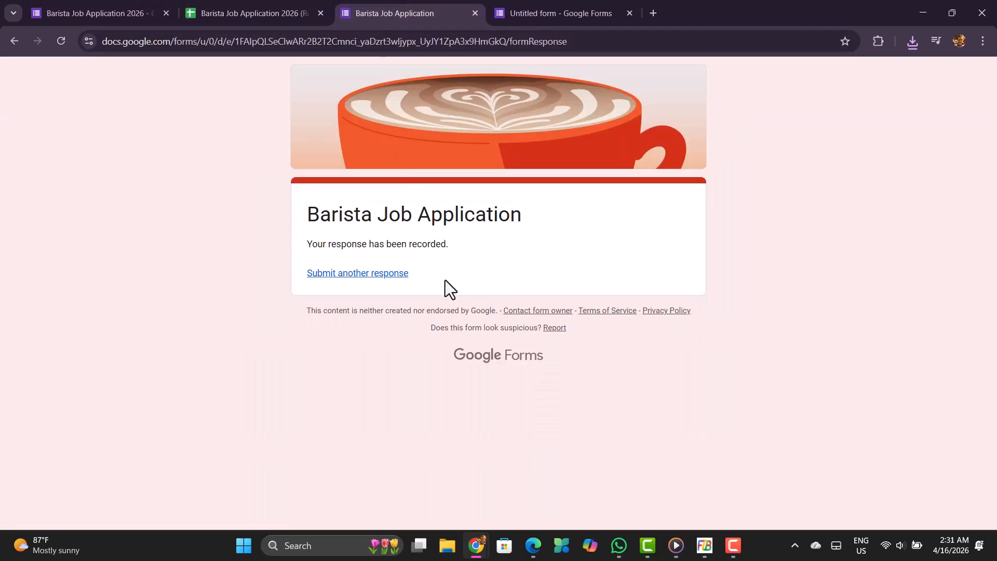
left_click(235, 10)
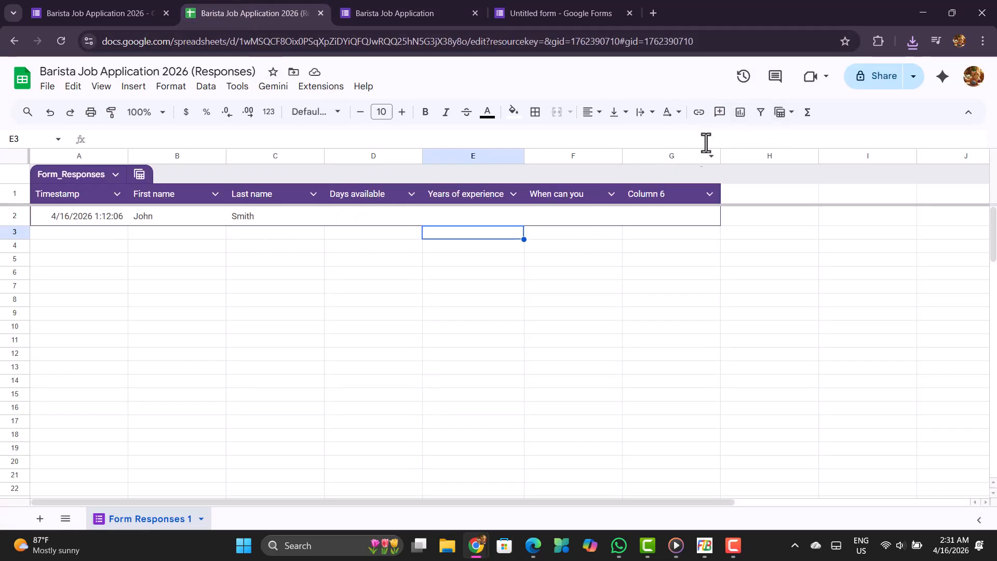
View the responses spreadsheet's sharing options, close them without changes, and select the response's timestamp cell.
left_click(883, 78)
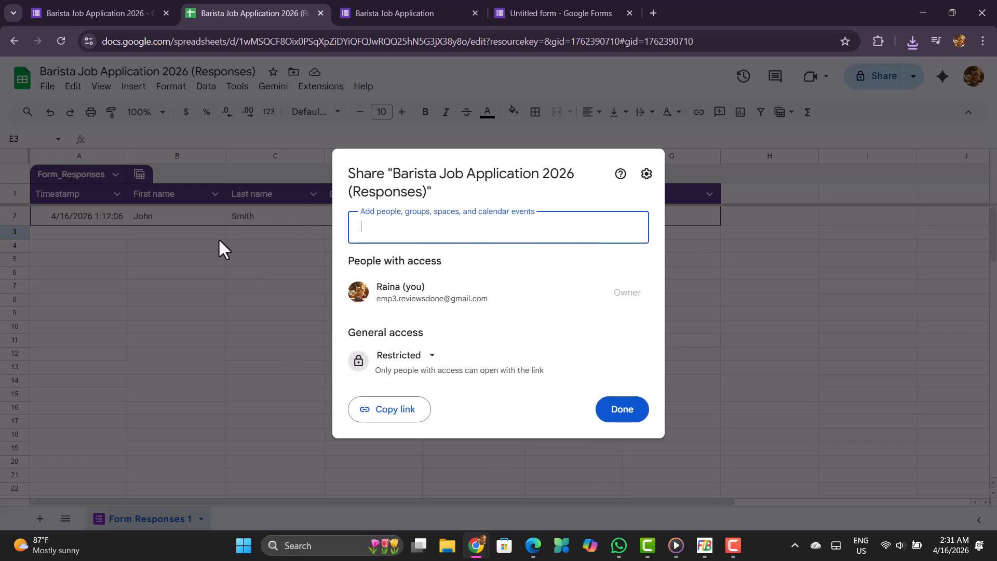
key("Escape")
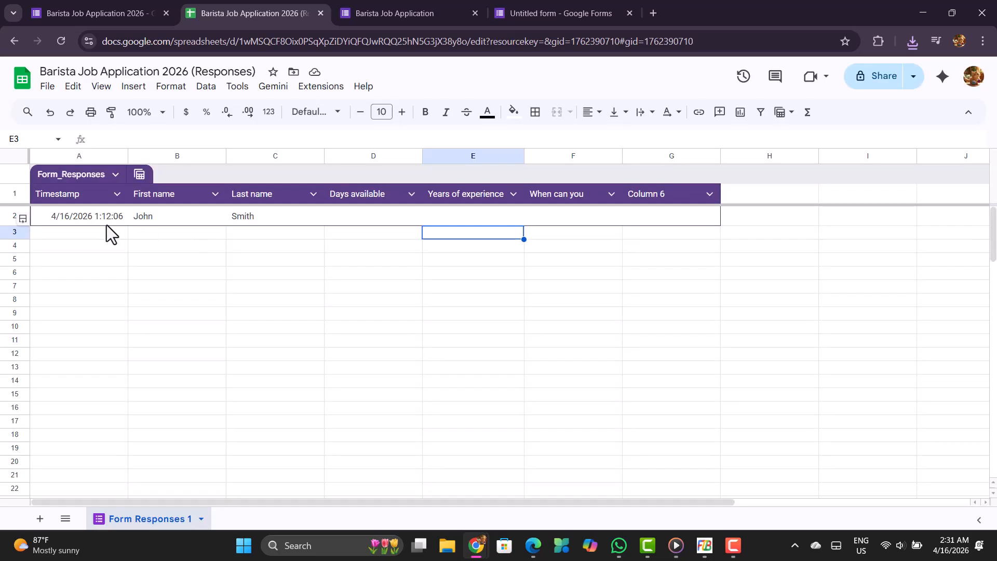
left_click(106, 219)
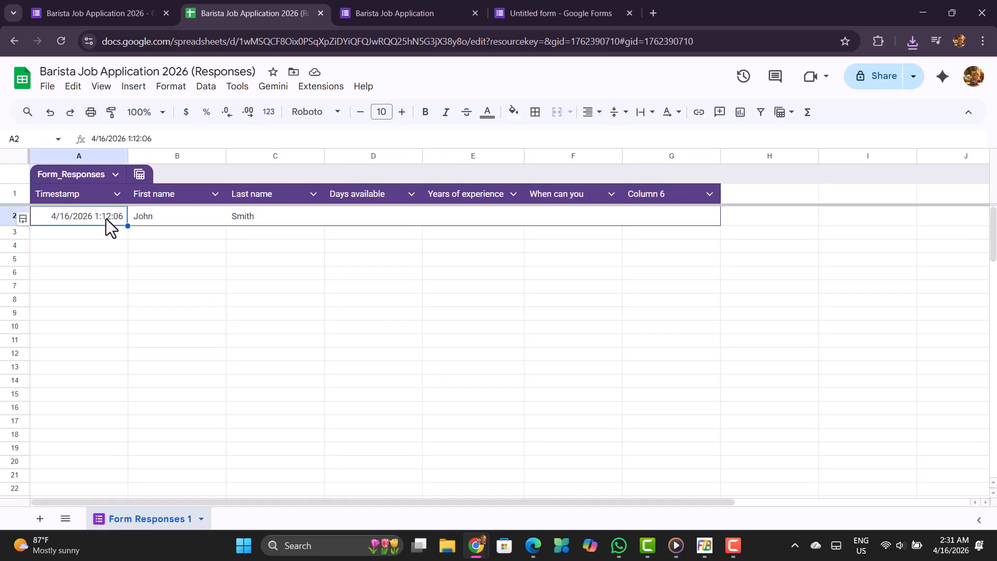
left_click(65, 9)
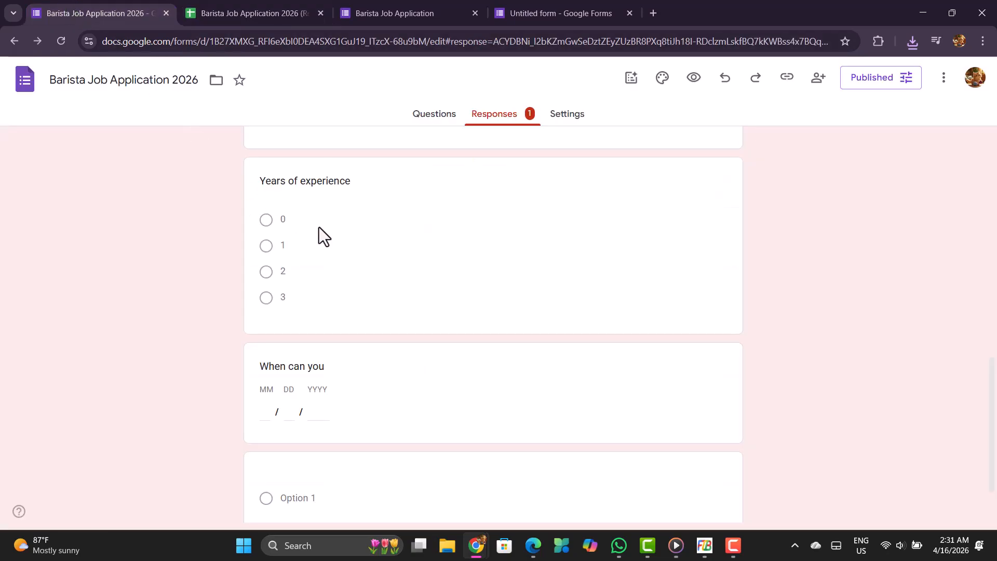
scroll(432, 321, "up", 10)
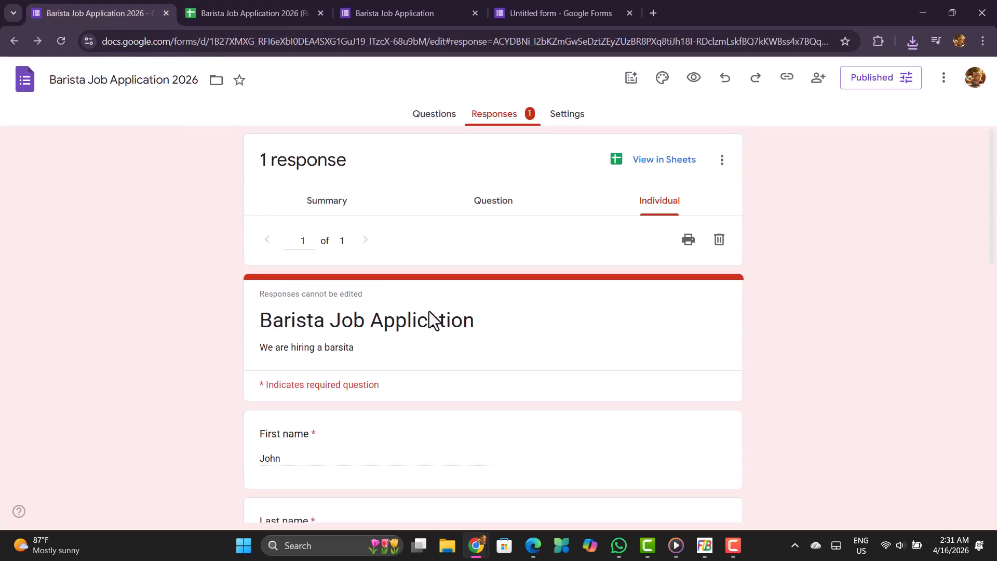
left_click(381, 12)
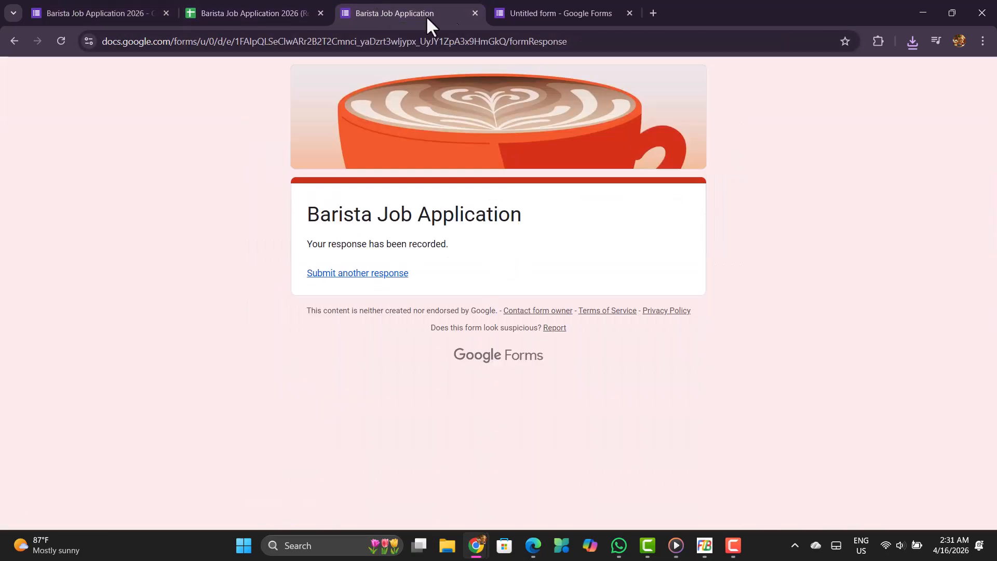
left_click(517, 11)
left_click(400, 17)
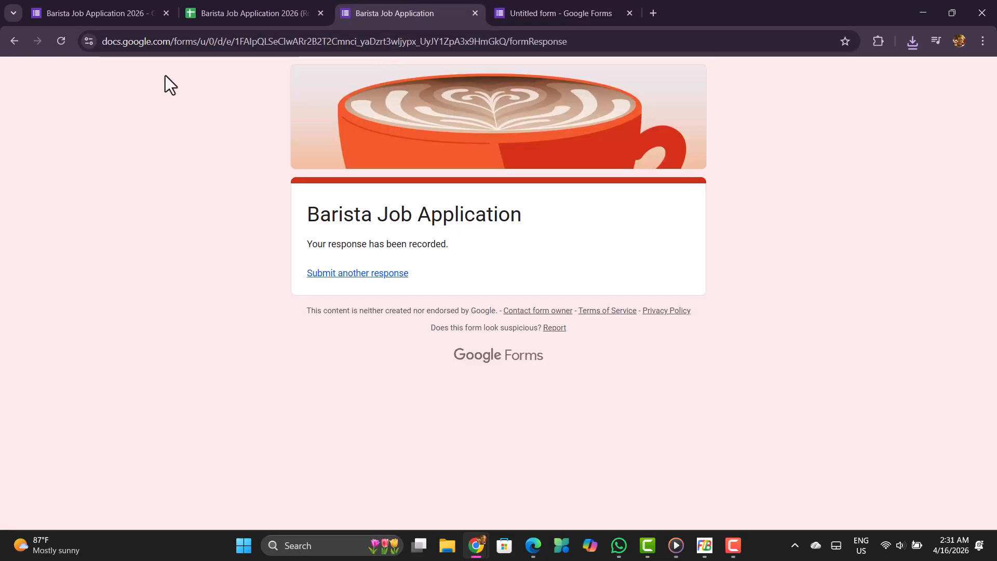
Return to the form editor and turn off accepting responses in the form's published options.
left_click(74, 6)
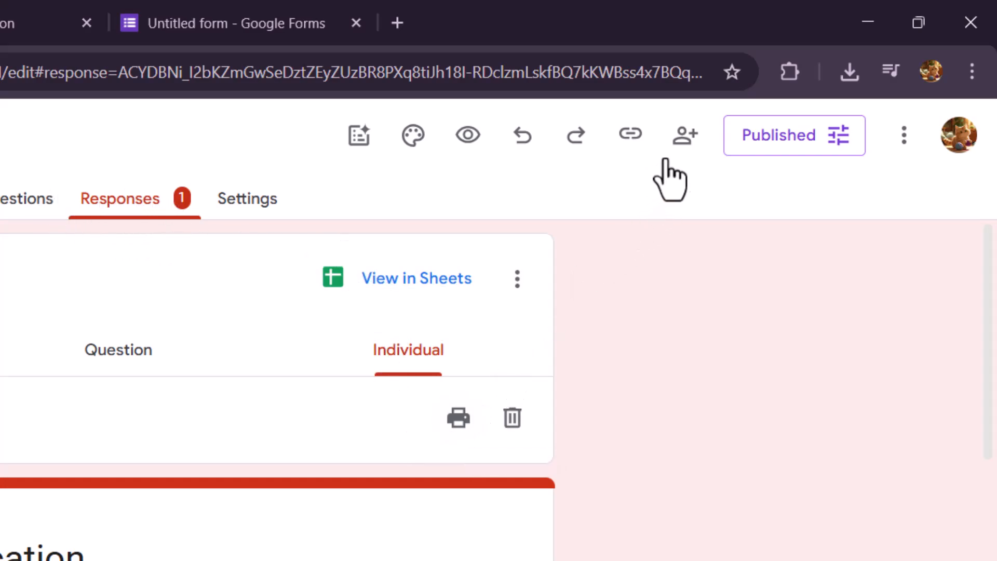
left_click(777, 141)
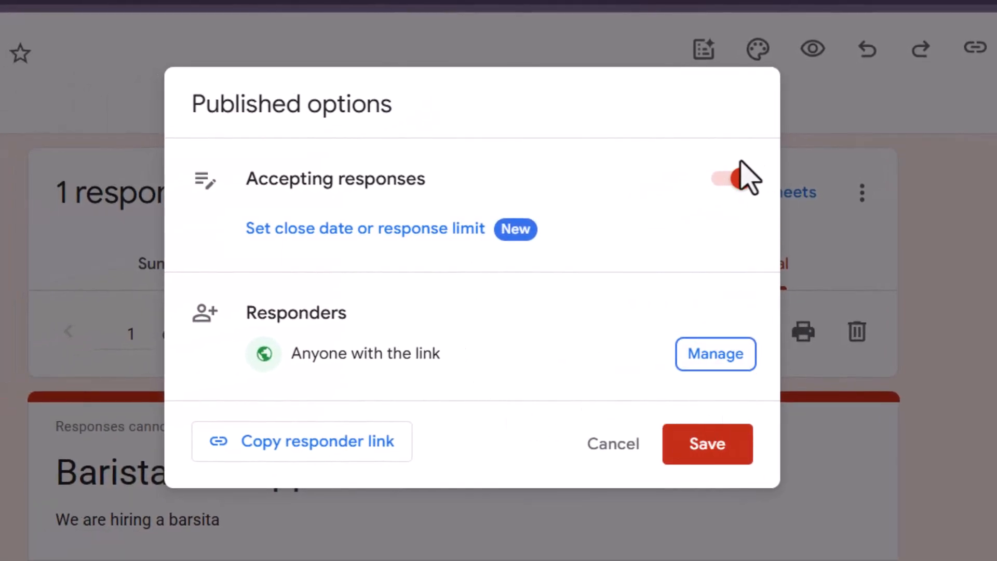
left_click(737, 179)
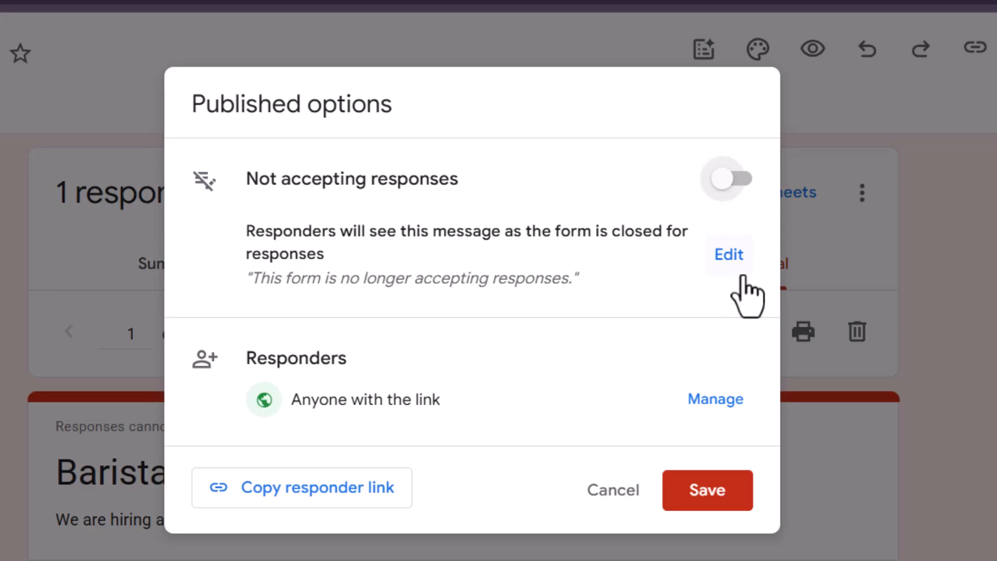
Set the closed-form message to "The position has been filled" and save the published options.
left_click(737, 259)
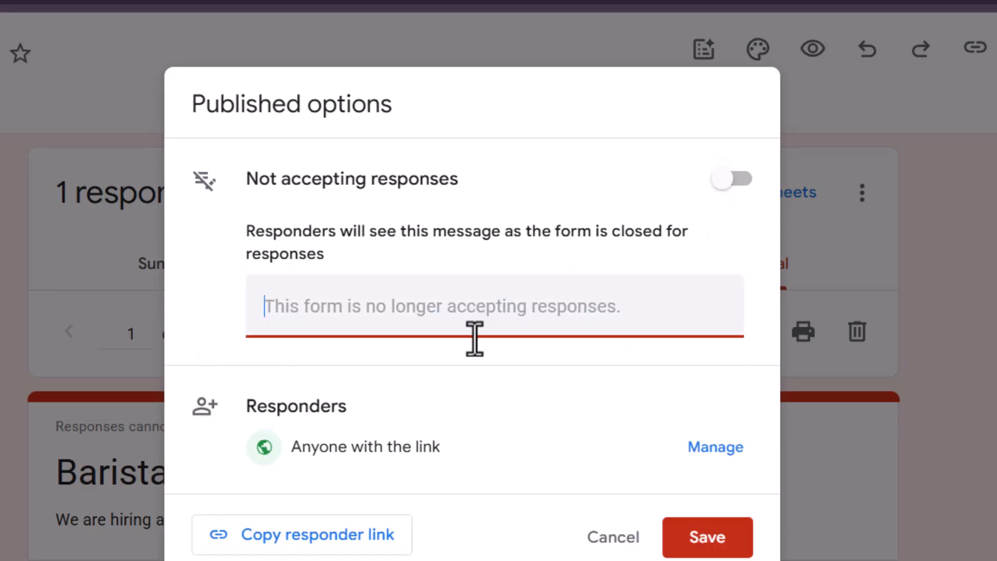
type("The po")
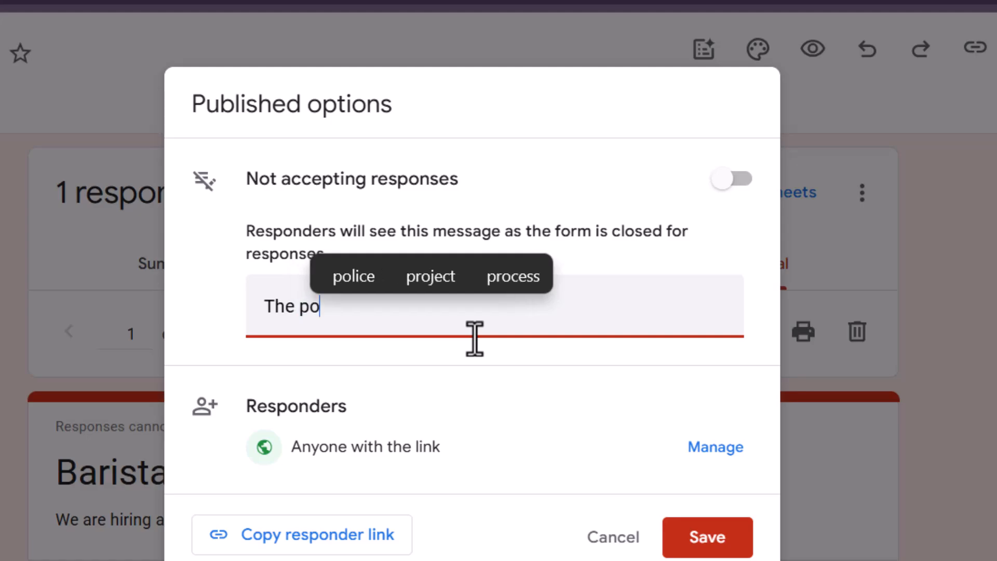
type("sition has been ")
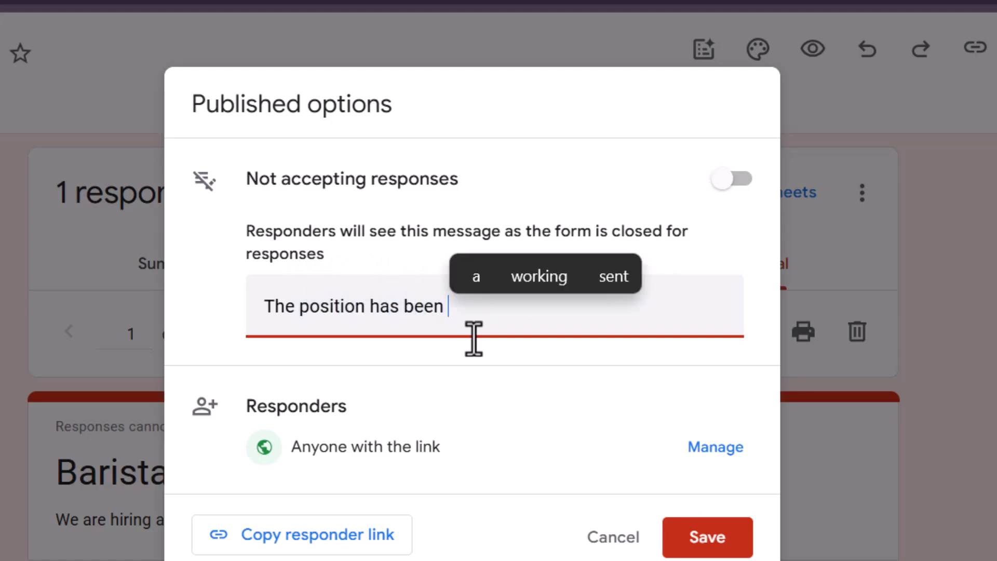
type("filled")
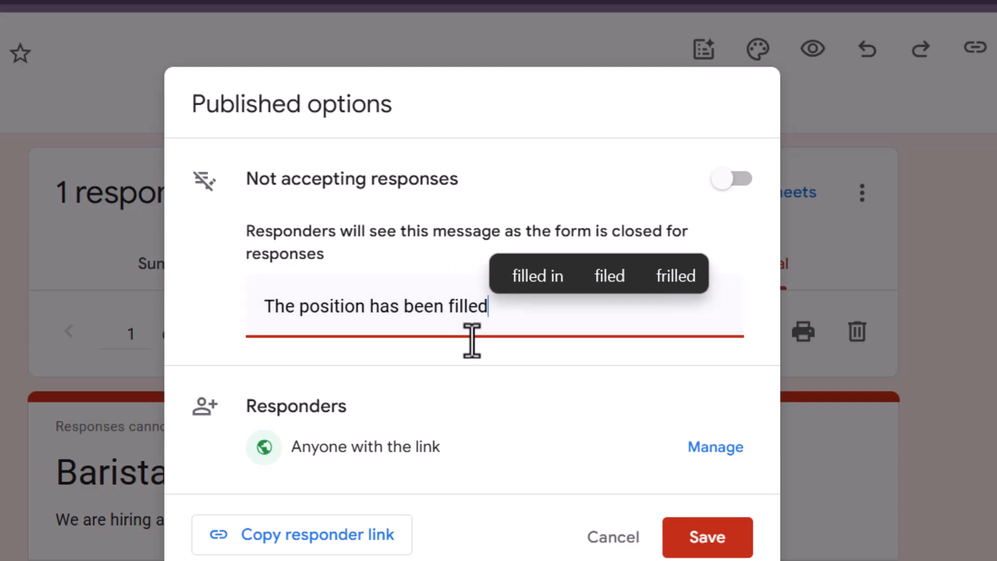
left_click(752, 551)
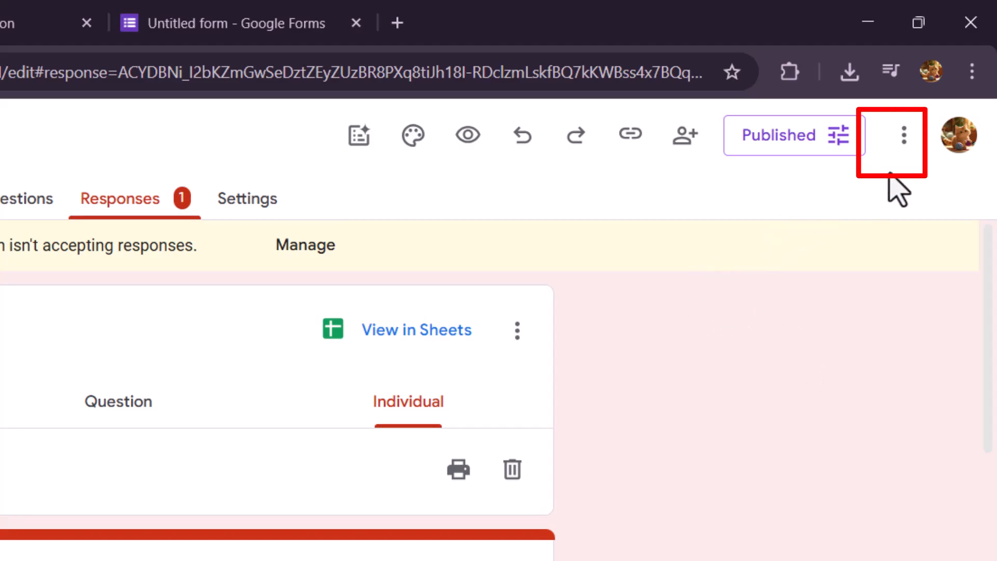
Browse the add-ons available for Forms in the Google Workspace Marketplace, and close it without installing any.
left_click(902, 142)
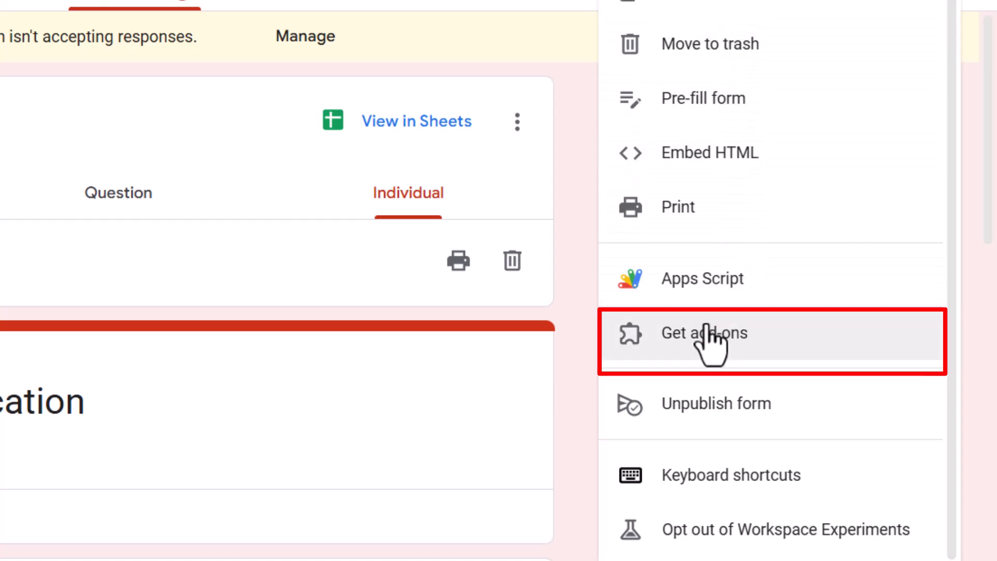
left_click(707, 347)
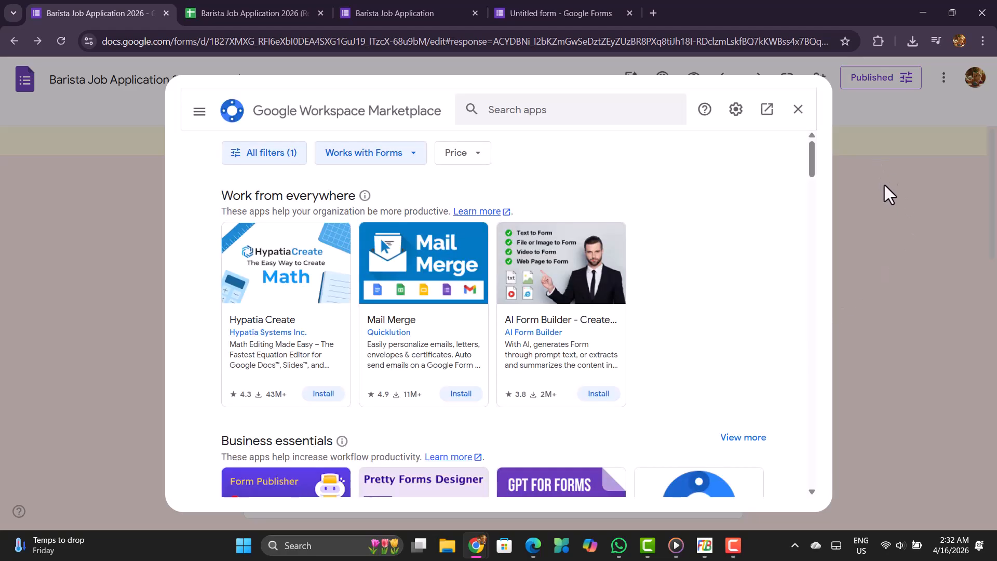
scroll(587, 301, "down", 5)
scroll(658, 330, "up", 5)
left_click(931, 229)
Open the form's HTML embed code.
left_click(944, 78)
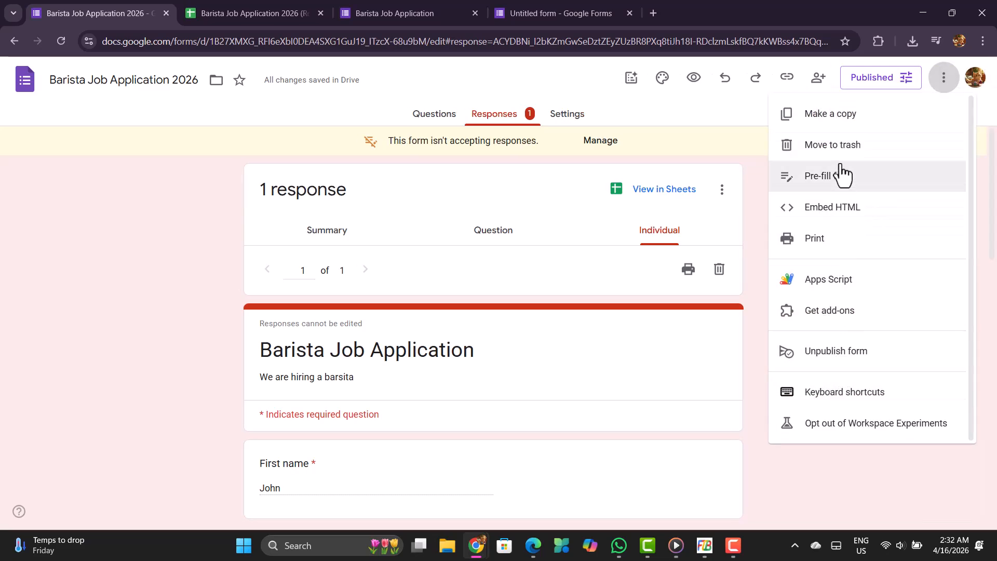
left_click(830, 212)
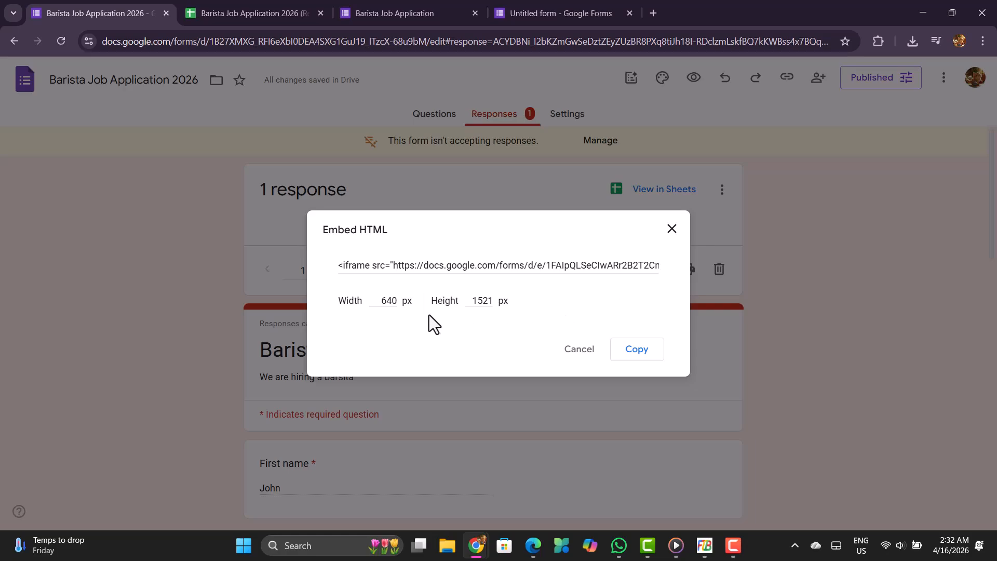